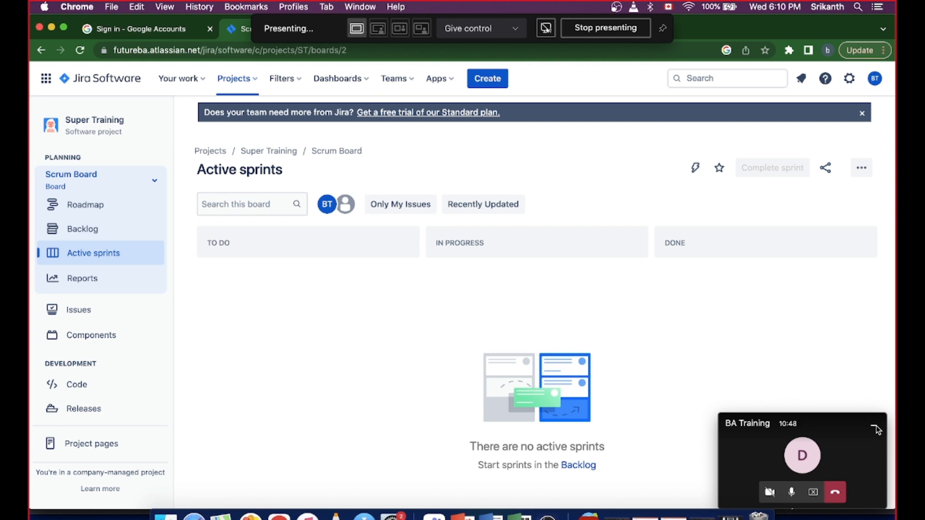
- Open the backlog of the Super Training project's Scrum board
left_click(876, 430)
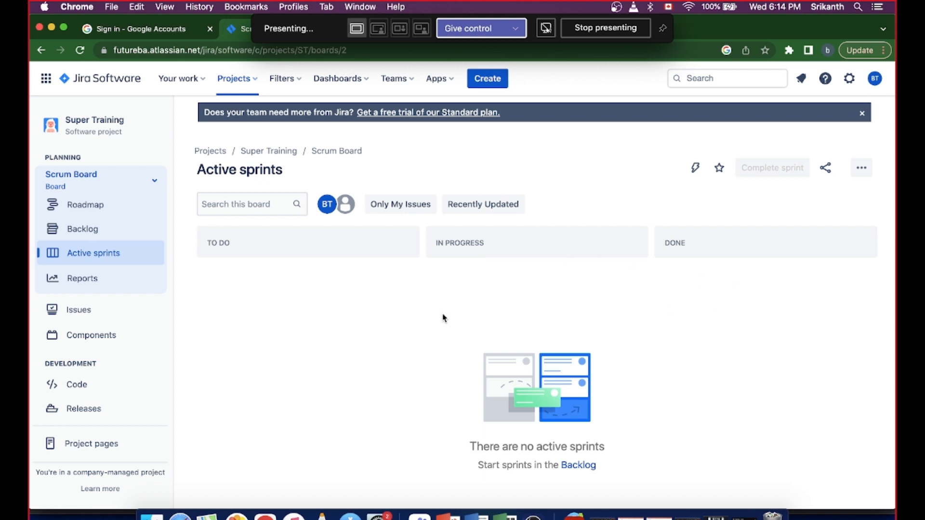
left_click(82, 235)
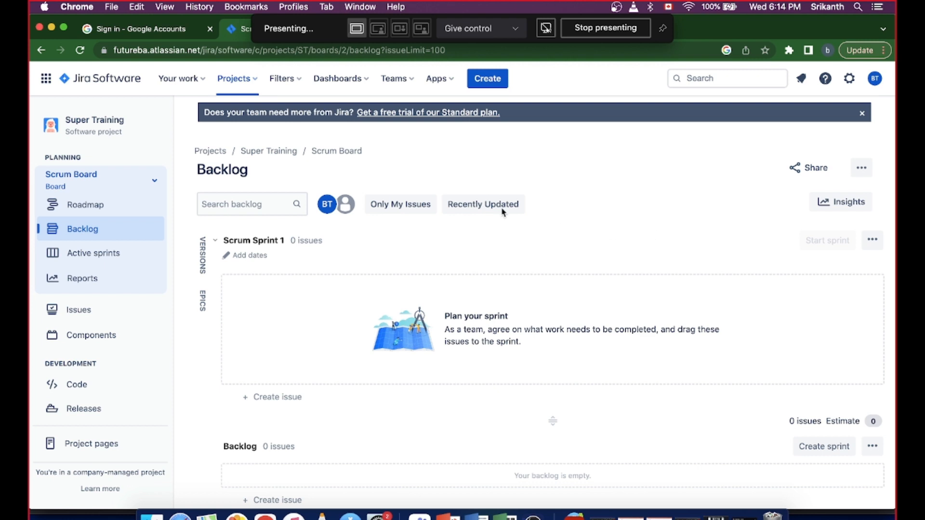
left_click(494, 77)
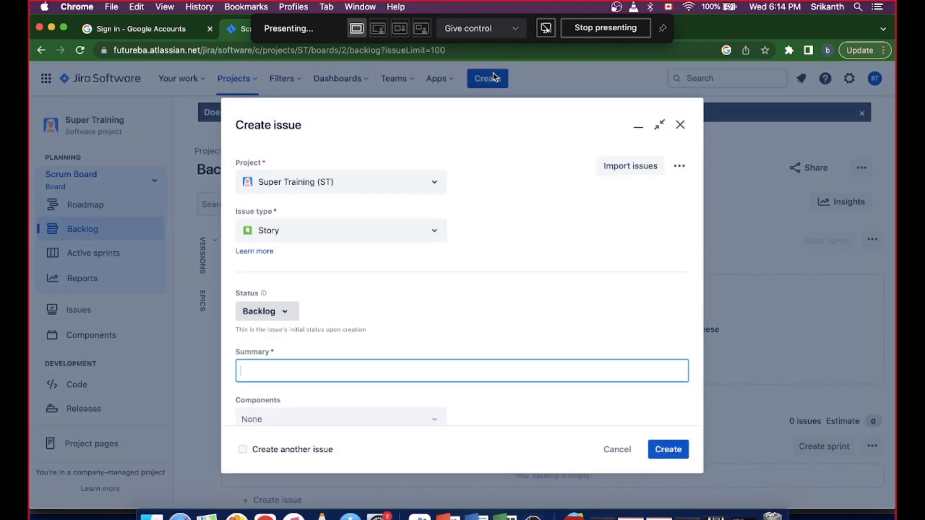
left_click(682, 124)
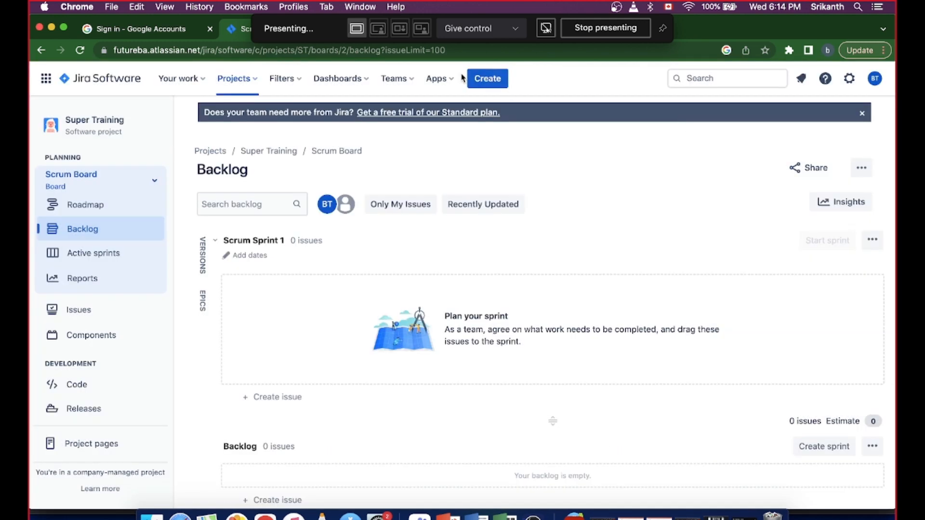
- Start a new issue in the Super Training project with the issue type Epic
left_click(498, 83)
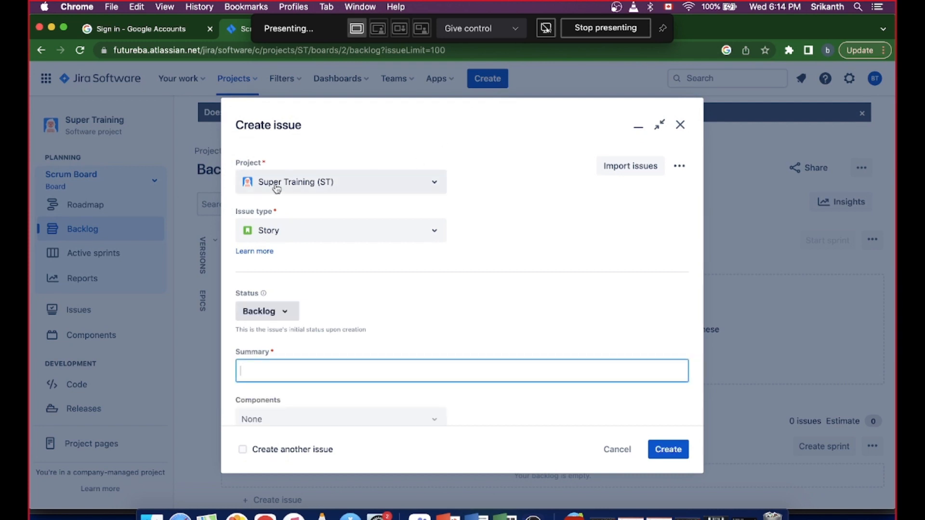
left_click(437, 186)
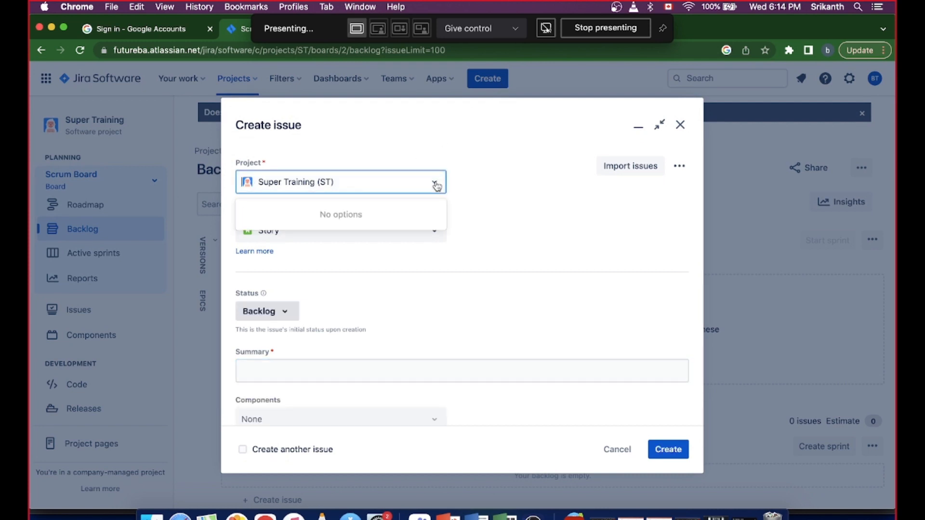
left_click(435, 183)
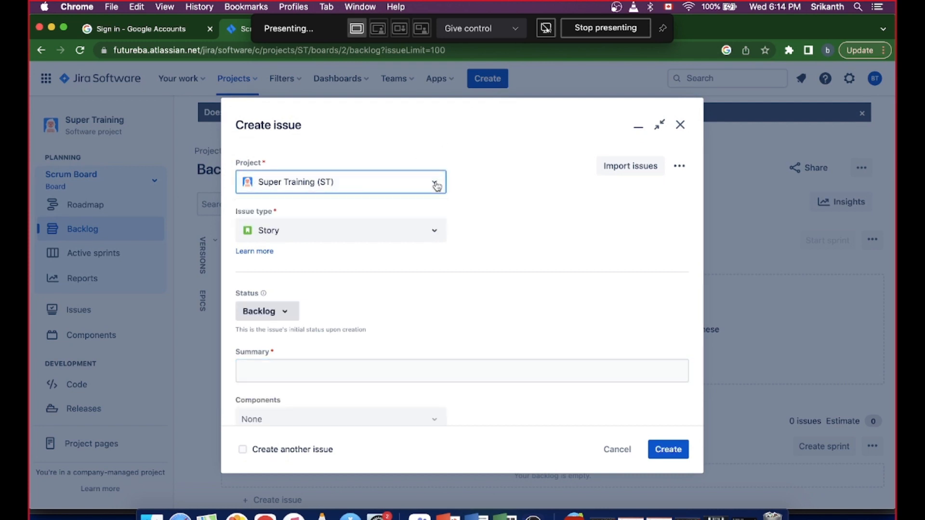
left_click(435, 236)
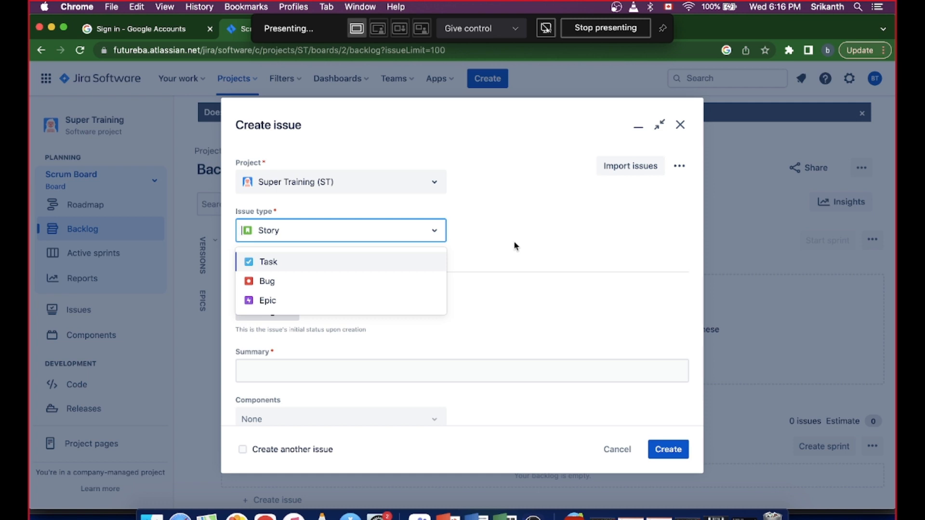
left_click(270, 300)
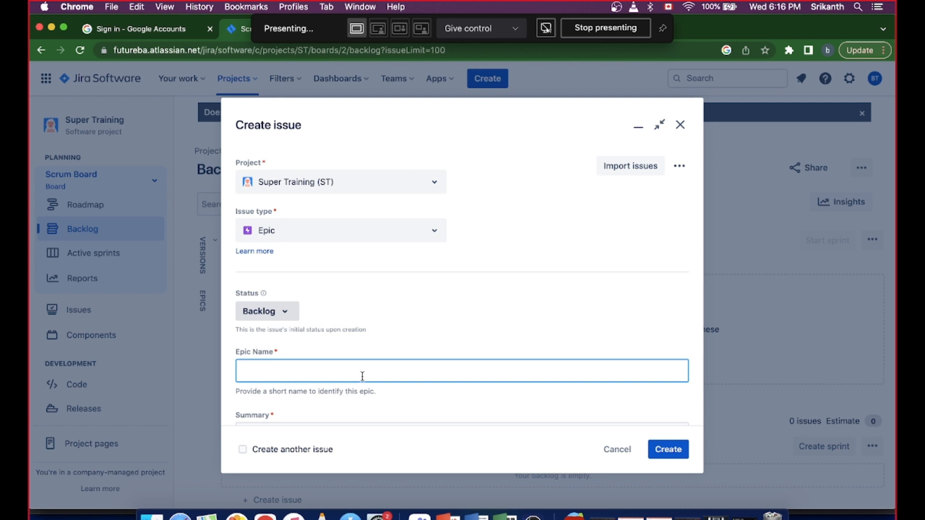
- Name the epic "Personal Banking"
type("Personal Bank")
key("BackSpace")
type("king")
key("Tab")
key("Tab")
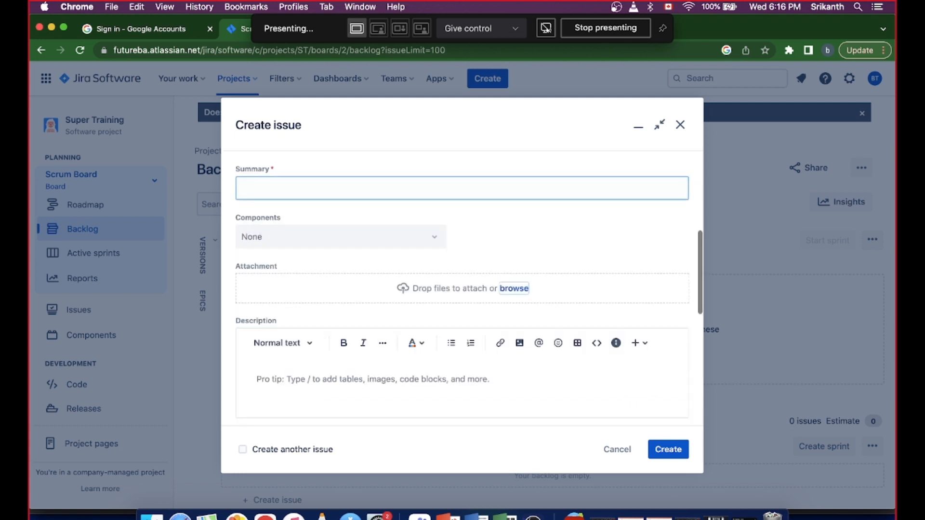
- Begin the epic's summary with the user-story wording "As a customer, I should be able to"
left_click(399, 186)
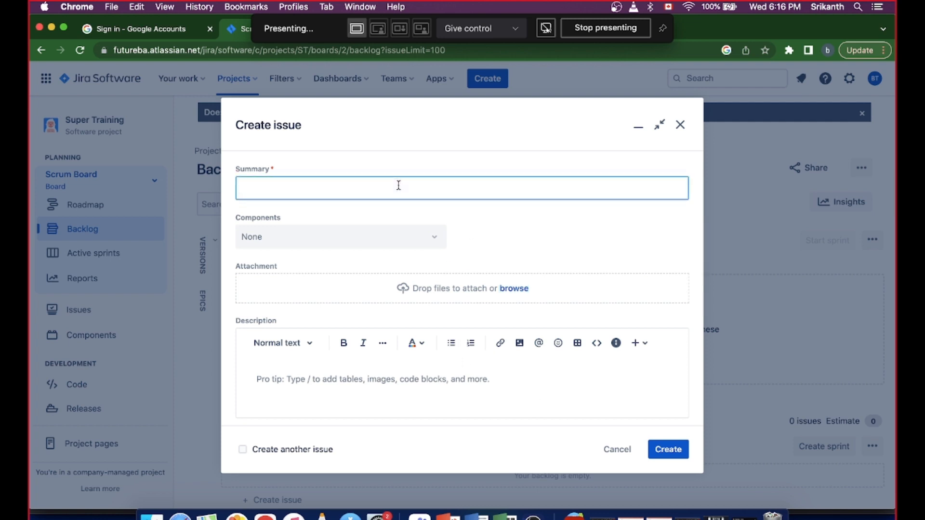
type("PEr")
key("BackSpace")
key("BackSpace")
key("BackSpace")
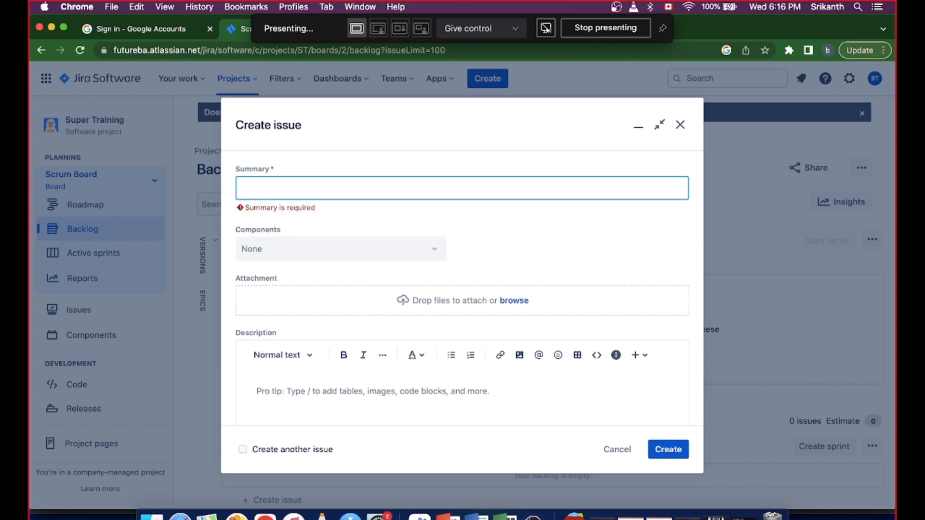
type("As a")
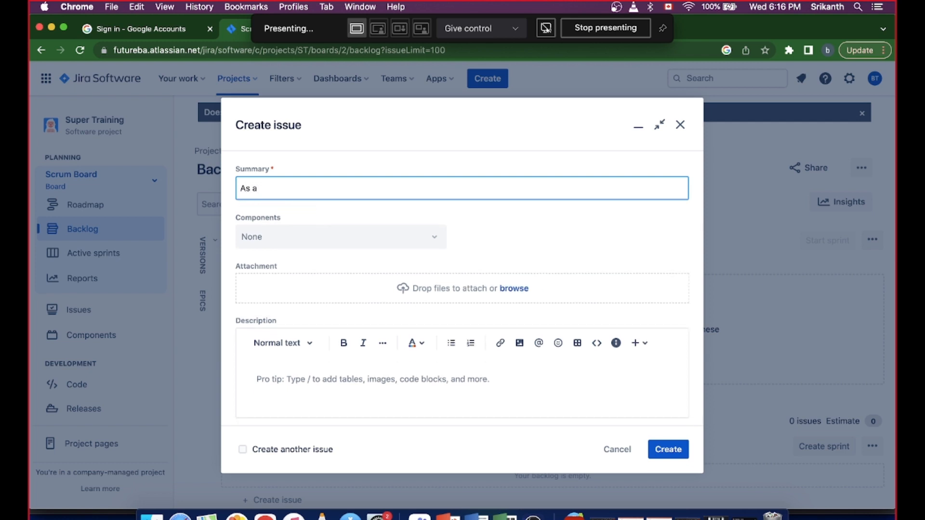
type(" customer, I shoul dbe ab")
key("BackSpace")
key("BackSpace")
key("BackSpace")
key("BackSpace")
key("BackSpace")
key("BackSpace")
key("BackSpace")
type("d")
type("be ab")
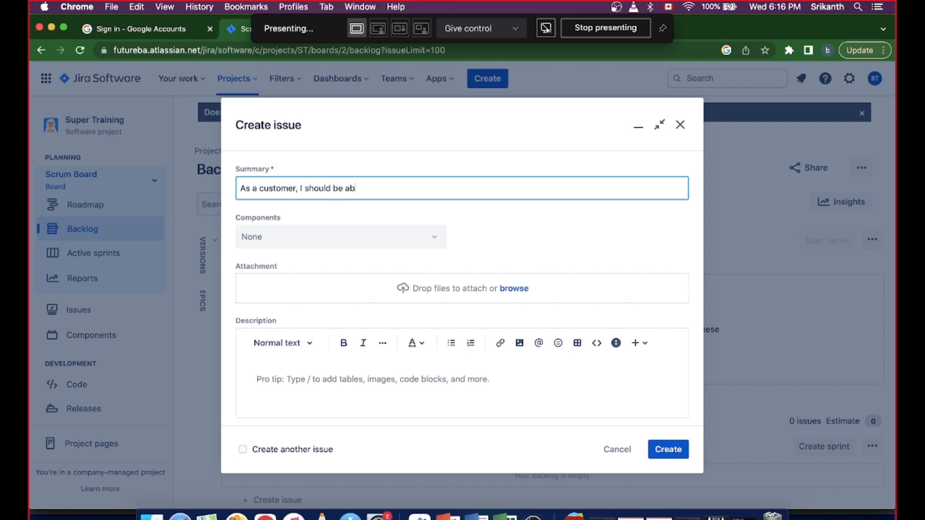
type("le to mana")
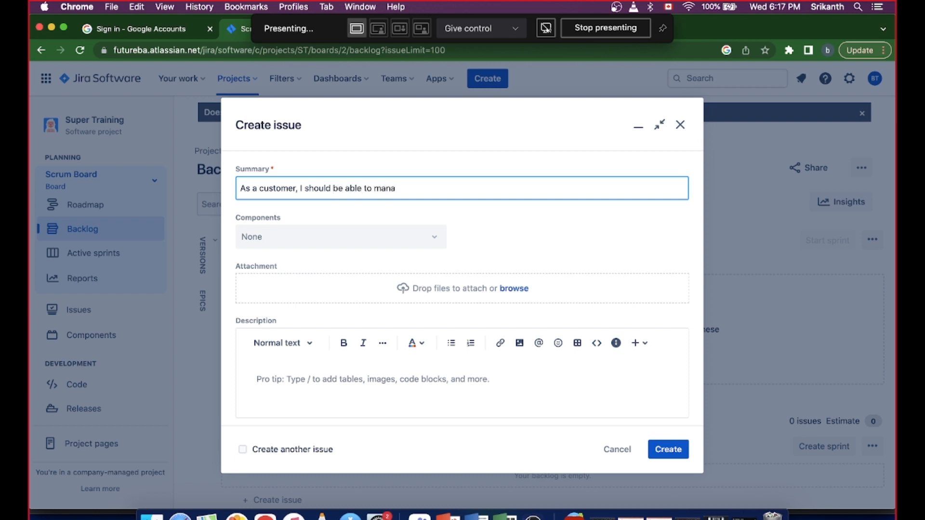
- Complete the epic's summary with "login to my personal banking account so that i can manage my account"
key("BackSpace")
key("BackSpace")
key("BackSpace")
key("BackSpace")
key("BackSpace")
key("BackSpace")
key("BackSpace")
key("BackSpace")
key("BackSpace")
key("BackSpace")
key("BackSpace")
key("BackSpace")
key("BackSpace")
type("a")
key("BackSpace")
type("e to login to my personal ba")
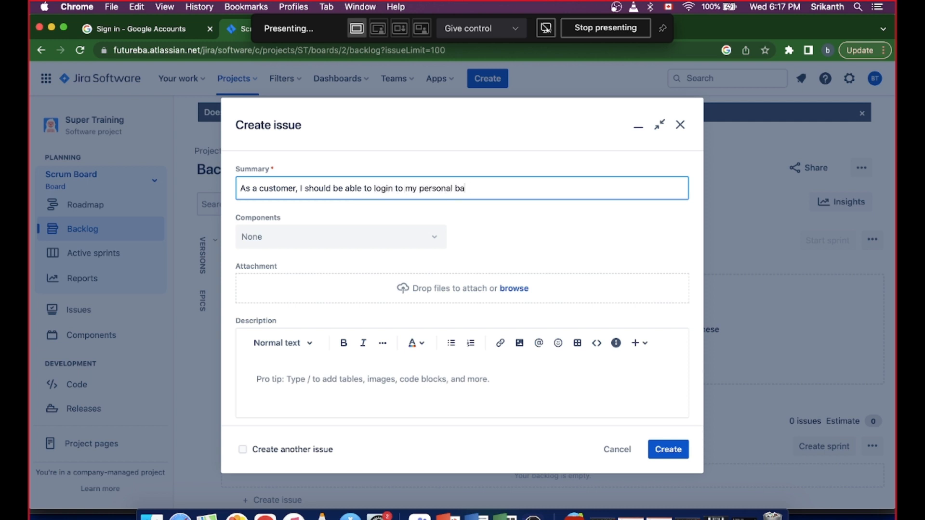
type("nking account so that i can manage")
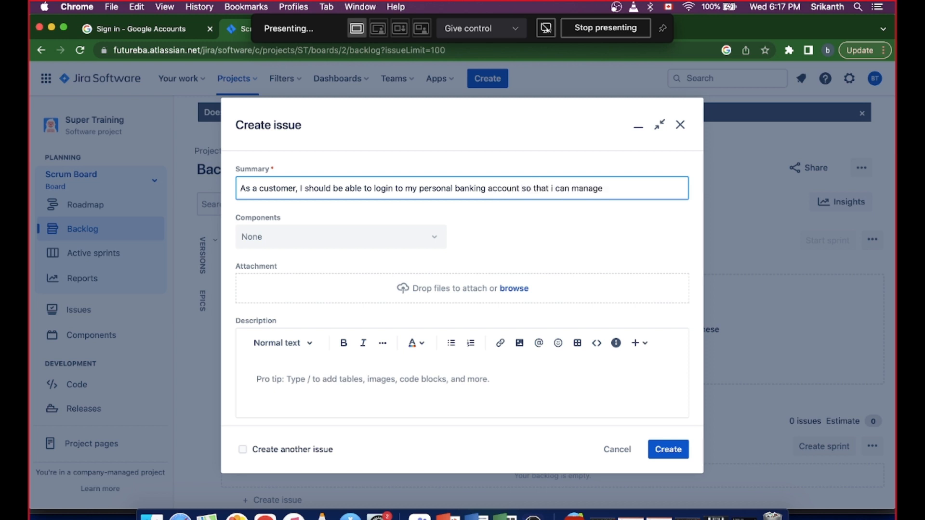
type(" my account")
left_click(434, 241)
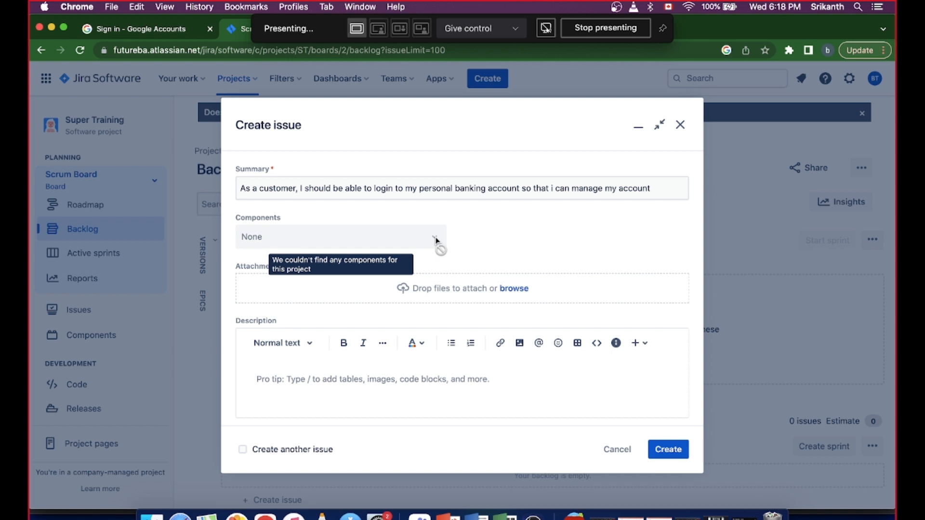
- Enter the placeholder description "asdfgfasdfsas" and create the epic
left_click(333, 380)
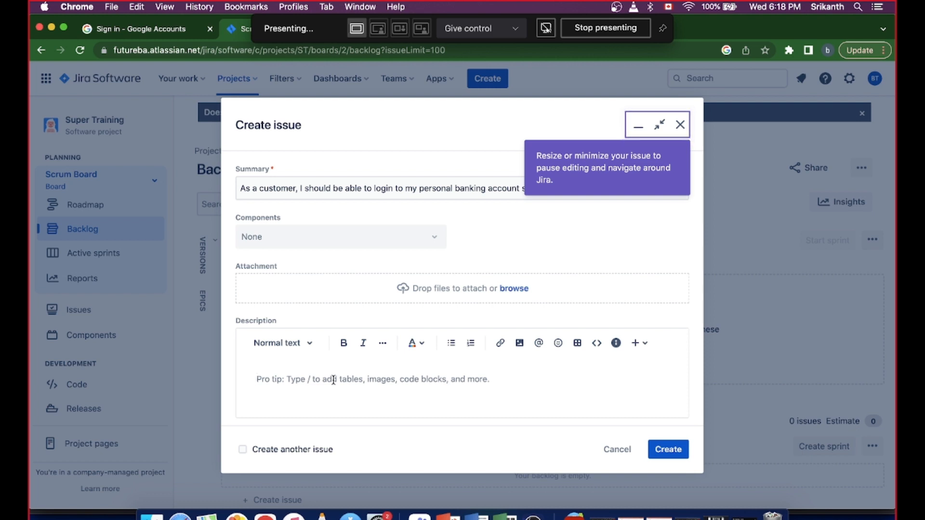
type("asdfgfasdfsas")
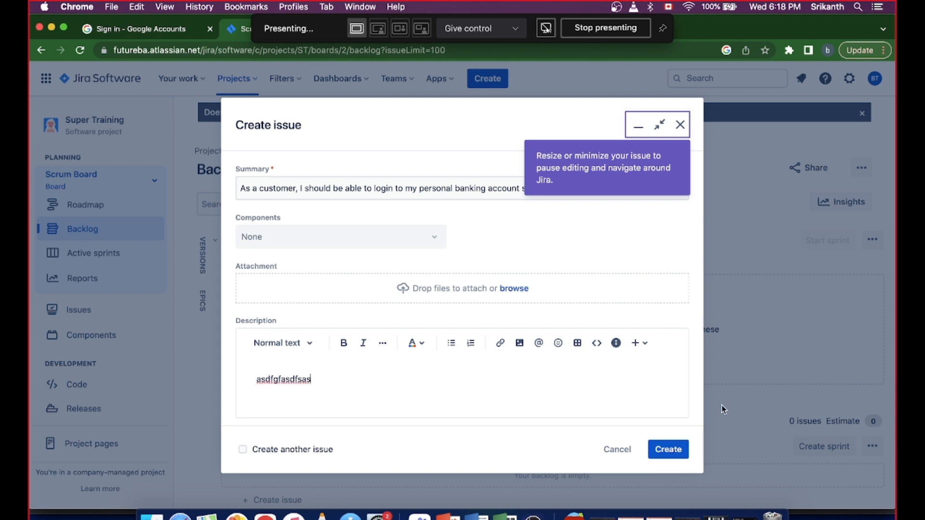
left_click(671, 457)
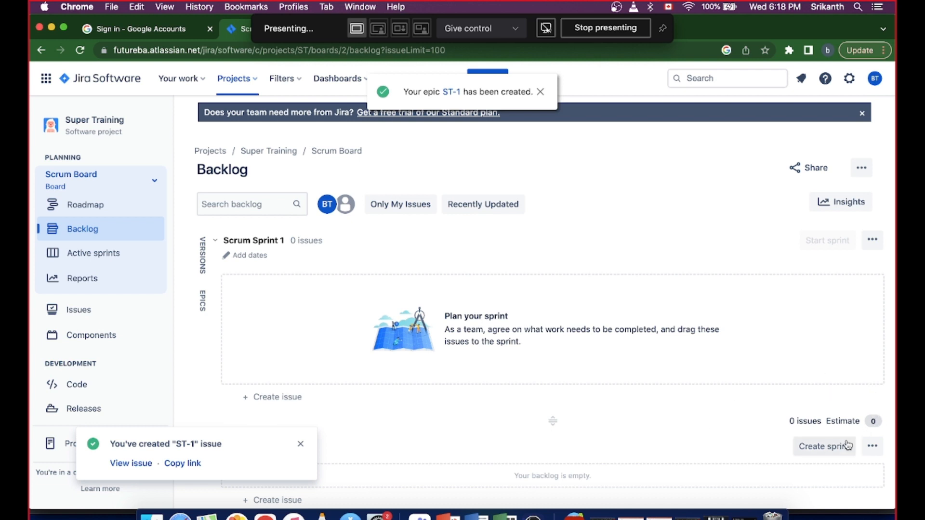
left_click(300, 447)
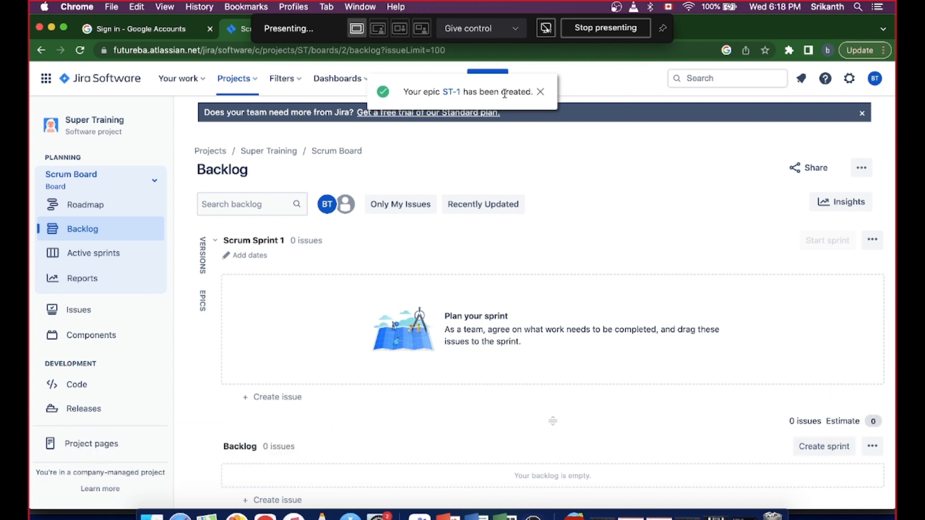
- Open the newly created epic and assign it to yourself
left_click(454, 95)
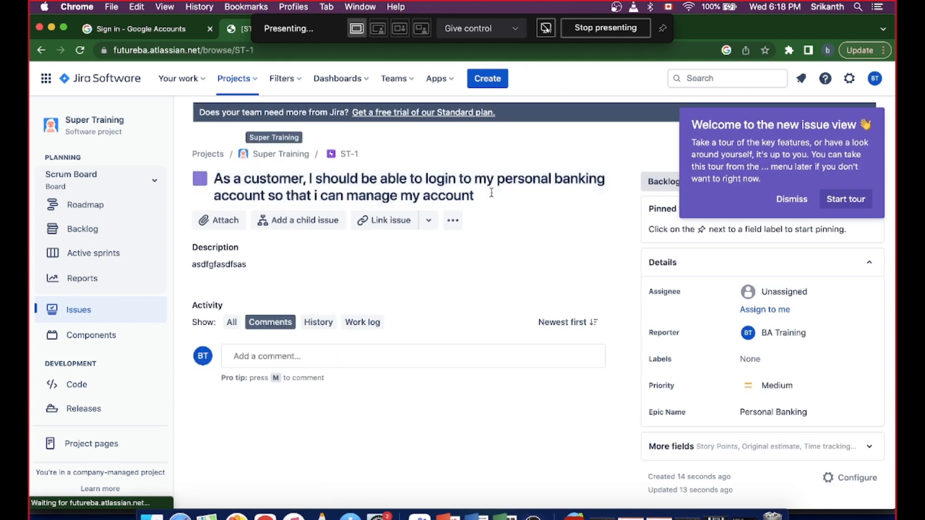
left_click(790, 201)
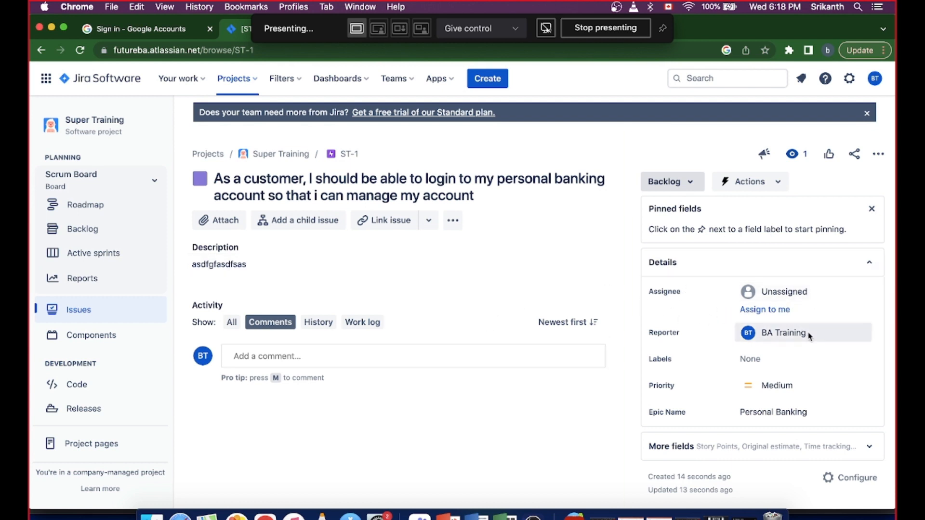
left_click(781, 293)
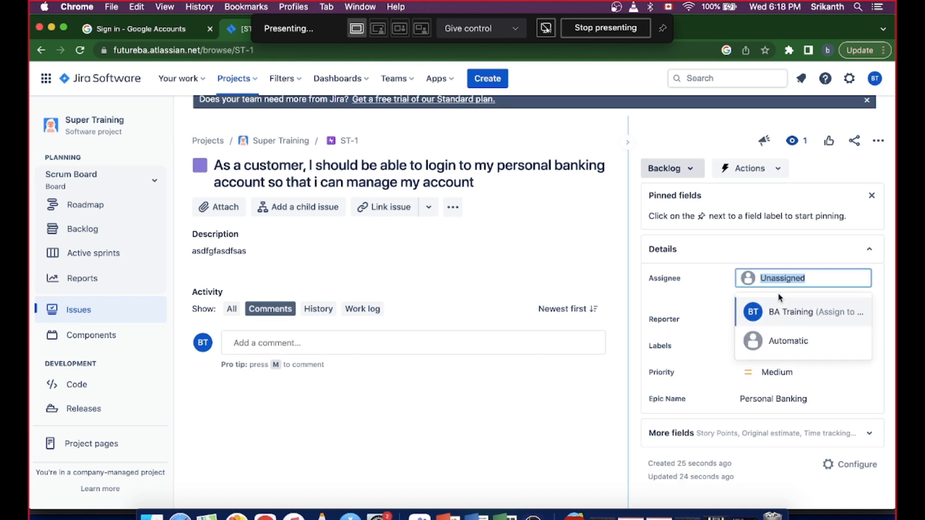
type("sadjajj")
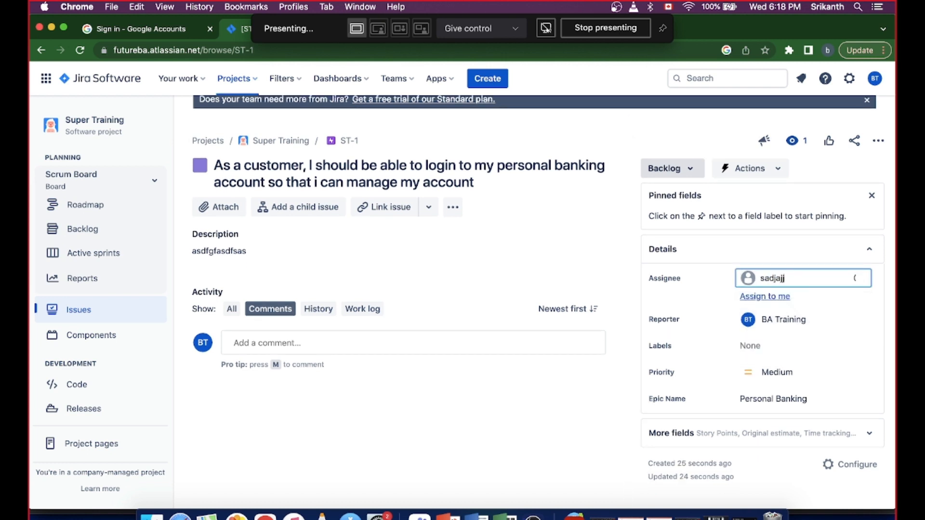
key("BackSpace")
key("BackSpace")
key("BackSpace")
key("BackSpace")
key("BackSpace")
key("BackSpace")
key("BackSpace")
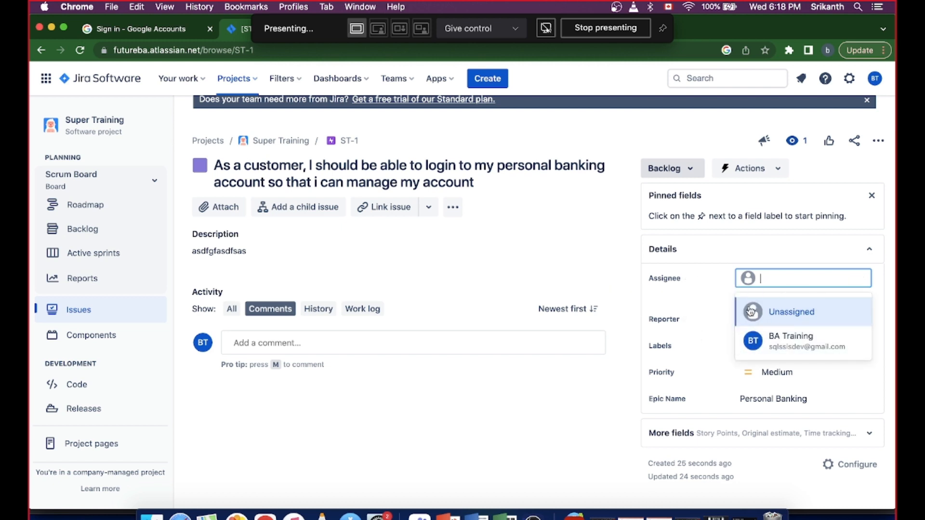
left_click(710, 305)
left_click(755, 302)
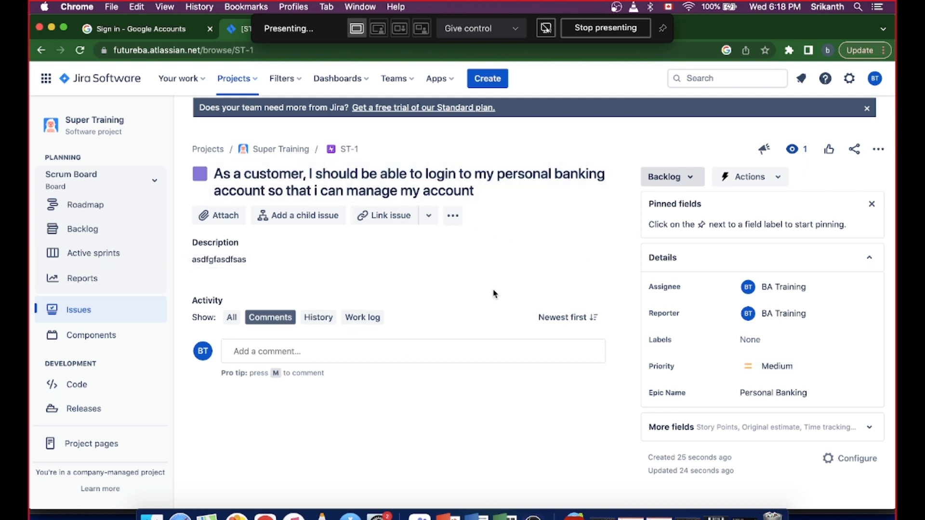
- Start another new issue in the Super Training project with the issue type Story
left_click(492, 79)
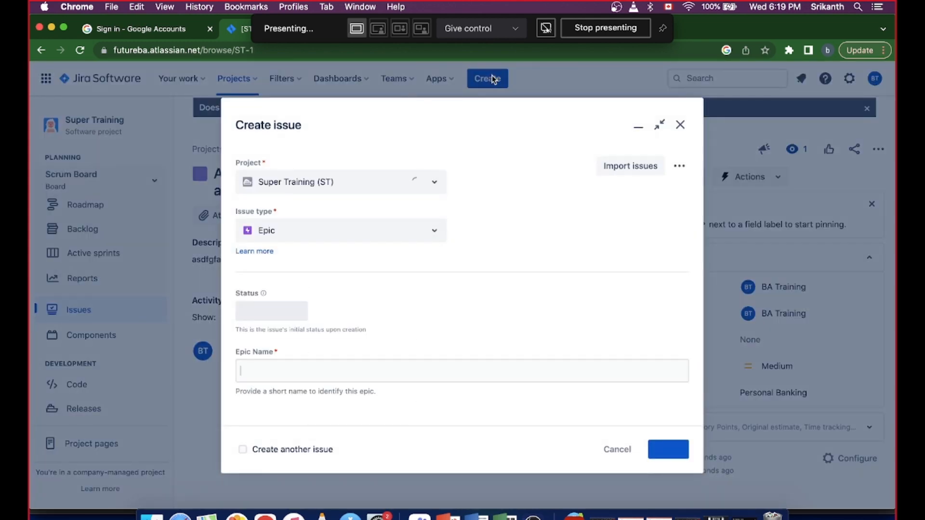
left_click(431, 234)
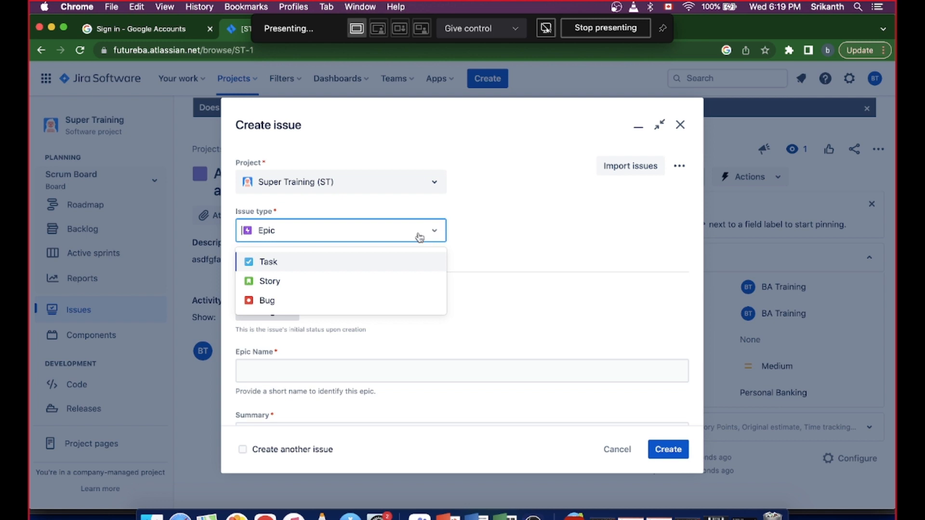
left_click(283, 281)
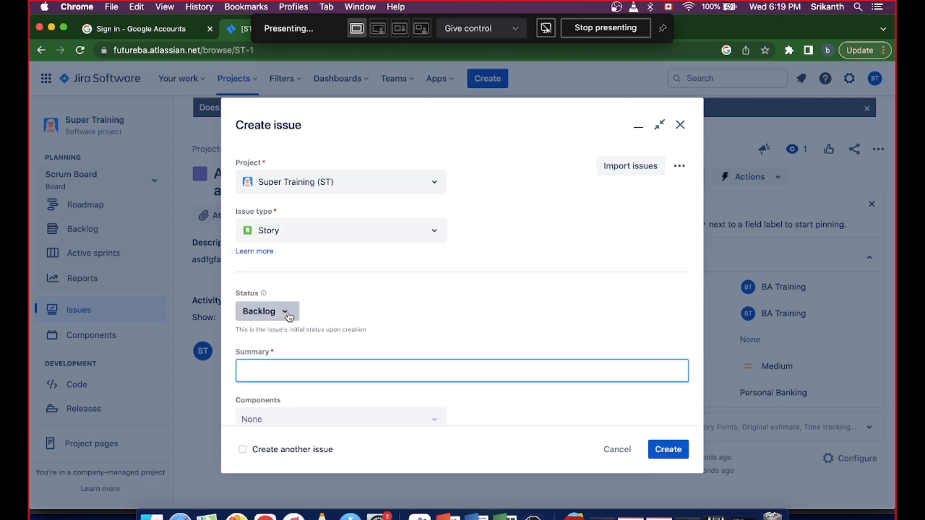
left_click(286, 316)
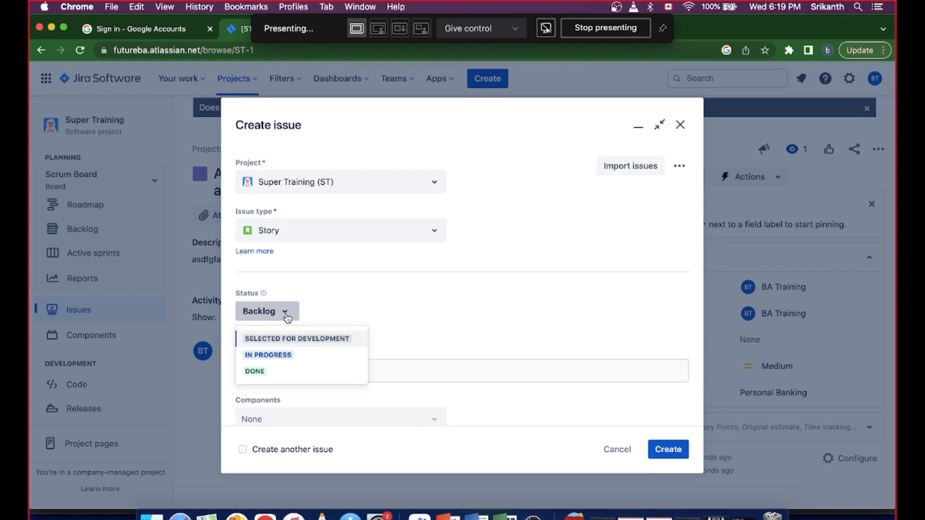
left_click(287, 315)
- Set the story's summary to "Login to the personal banking account using user name and password"
left_click(310, 369)
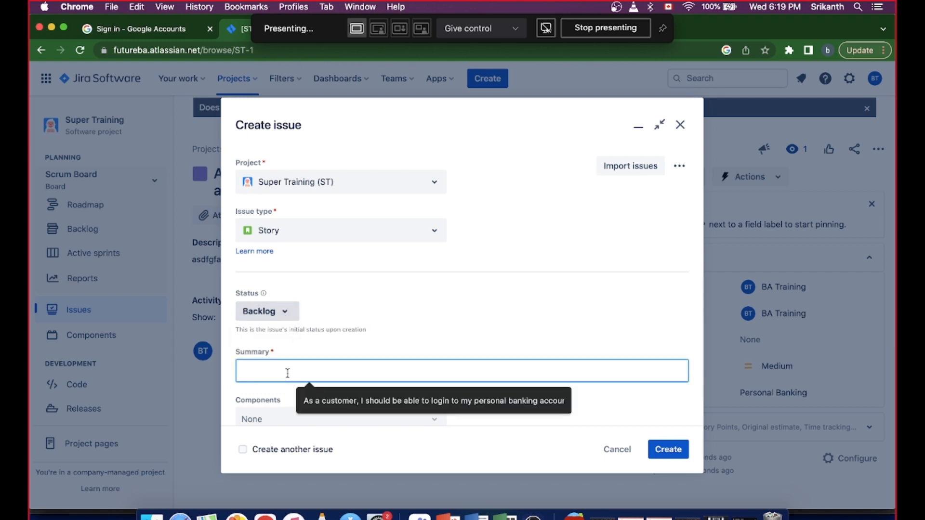
type("As")
key("BackSpace")
key("BackSpace")
key("BackSpace")
type("Crea")
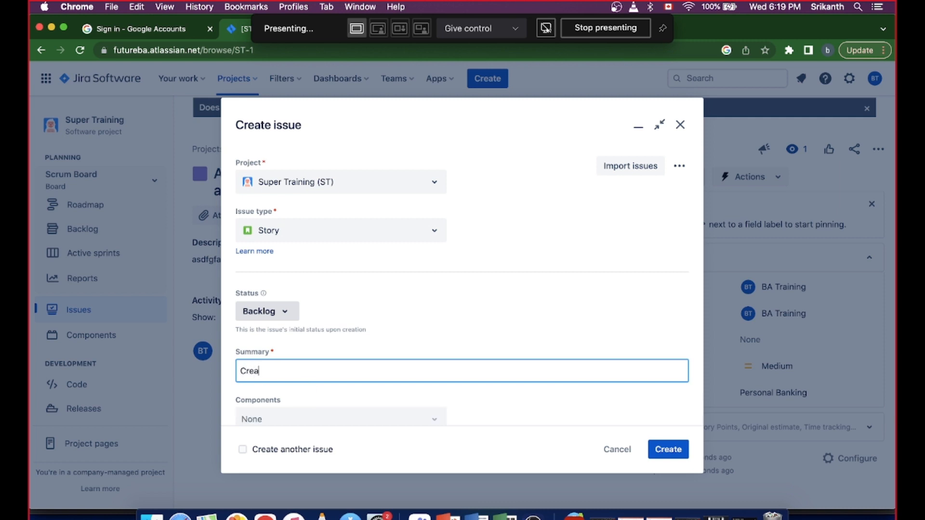
key("BackSpace")
key("BackSpace")
key("BackSpace")
key("BackSpace")
type("Login to the personal ")
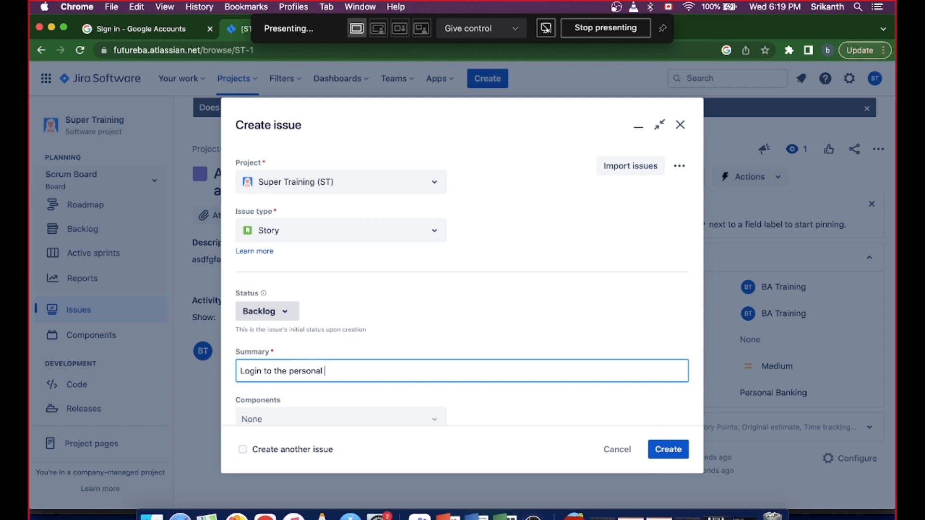
type("banking account usin")
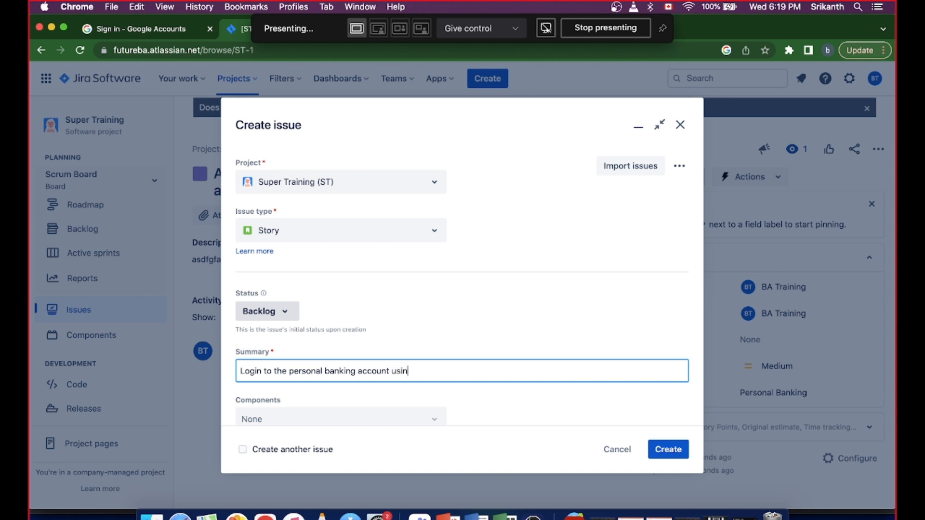
type("g user name and pa")
type("ssword")
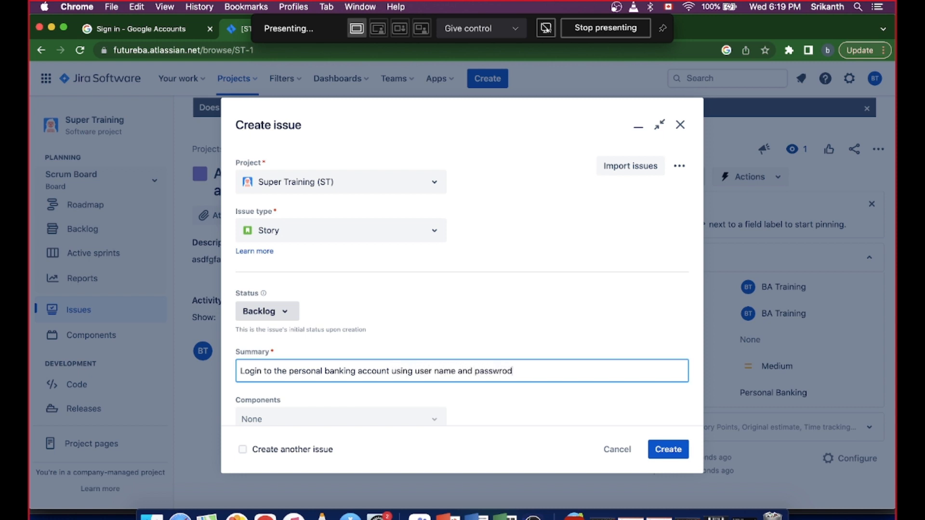
key("BackSpace")
key("BackSpace")
key("BackSpace")
key("BackSpace")
type("word")
key("Tab")
key("Tab")
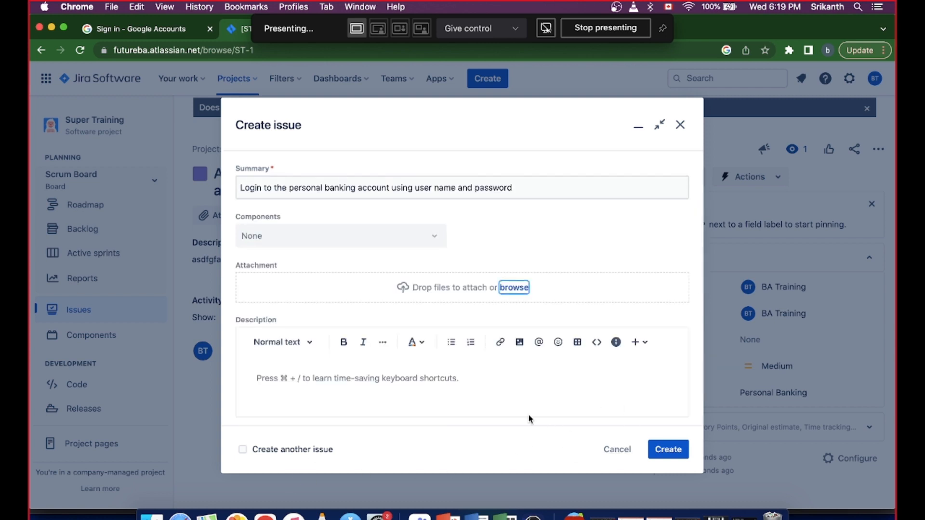
- Set the description to "As a customer, I should be able to login to my account using username and password so that, I can access my account."
left_click(410, 381)
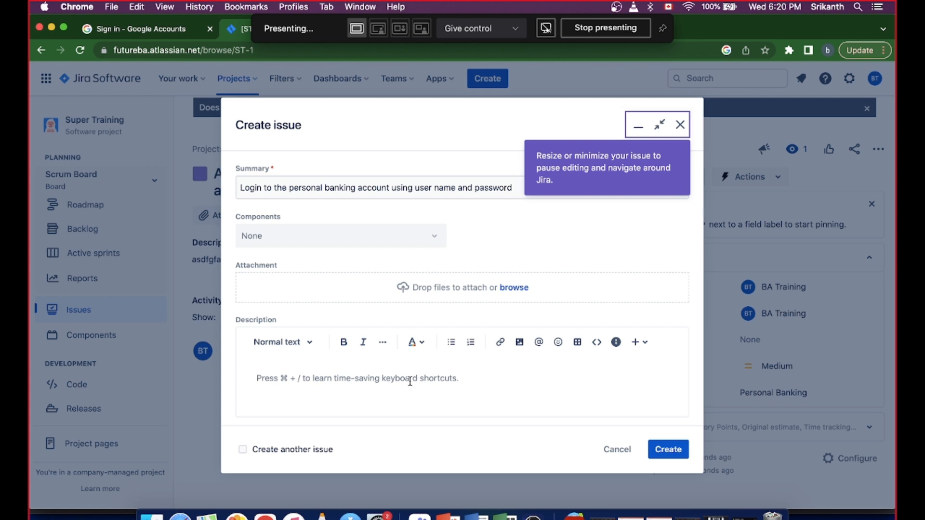
type("As a ")
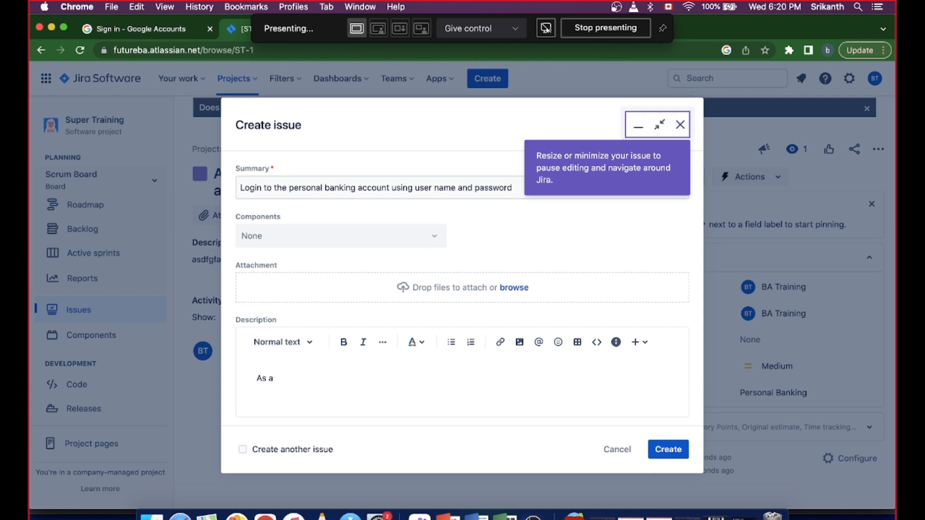
type("use")
key("BackSpace")
key("BackSpace")
key("BackSpace")
key("BackSpace")
type("customer, I should be able to login")
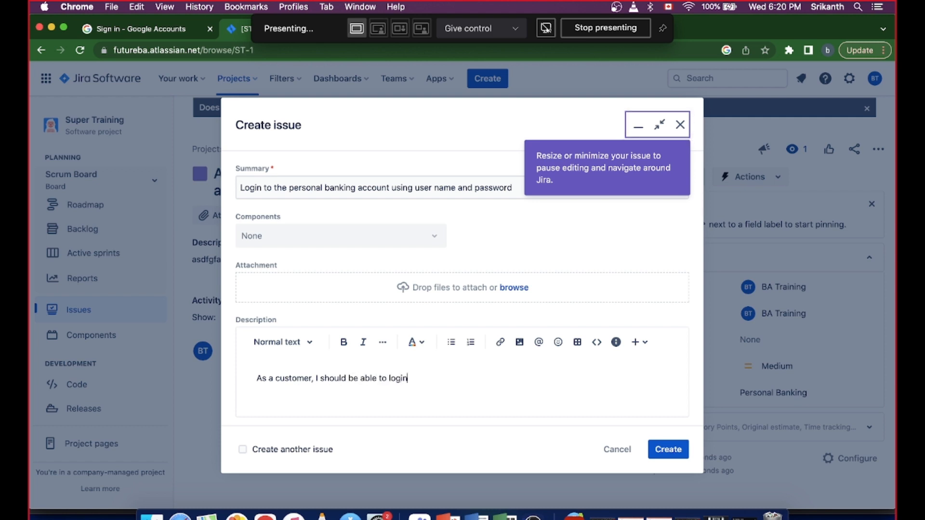
type("to my account using ")
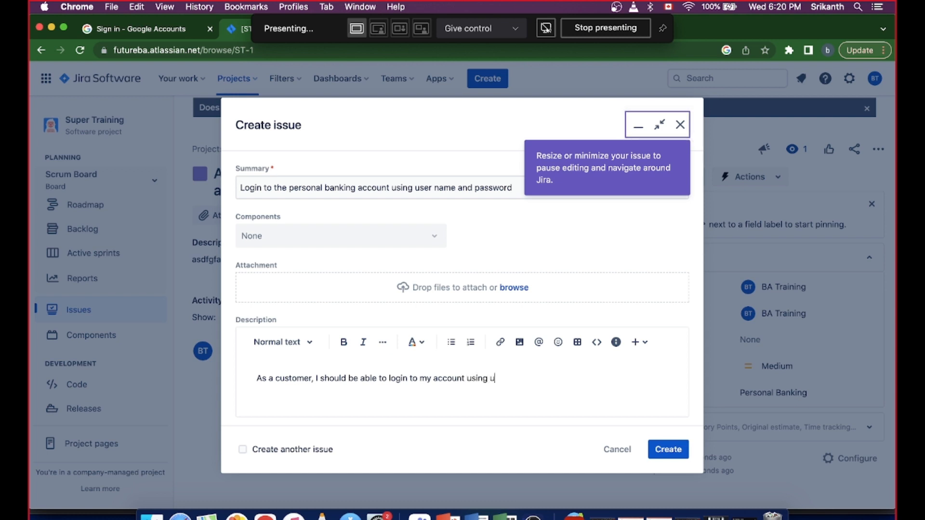
type("username and password s")
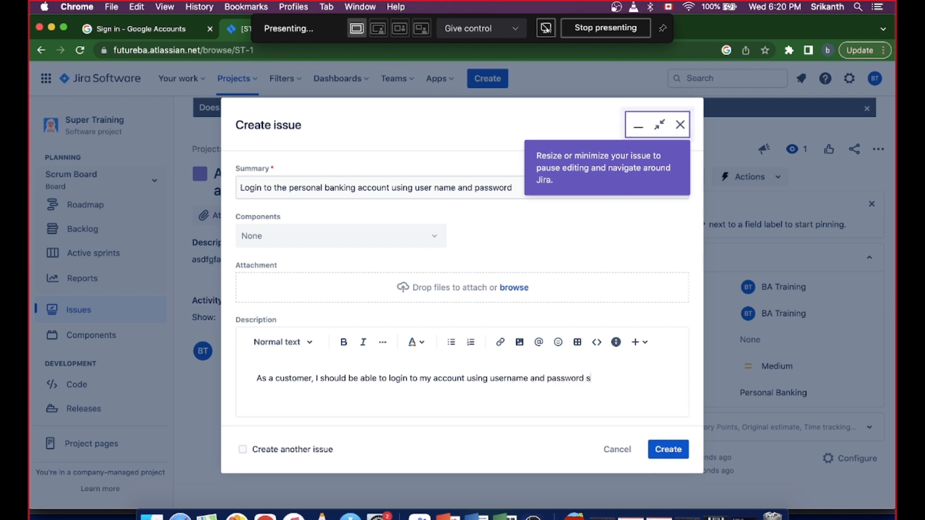
type("o that, I can")
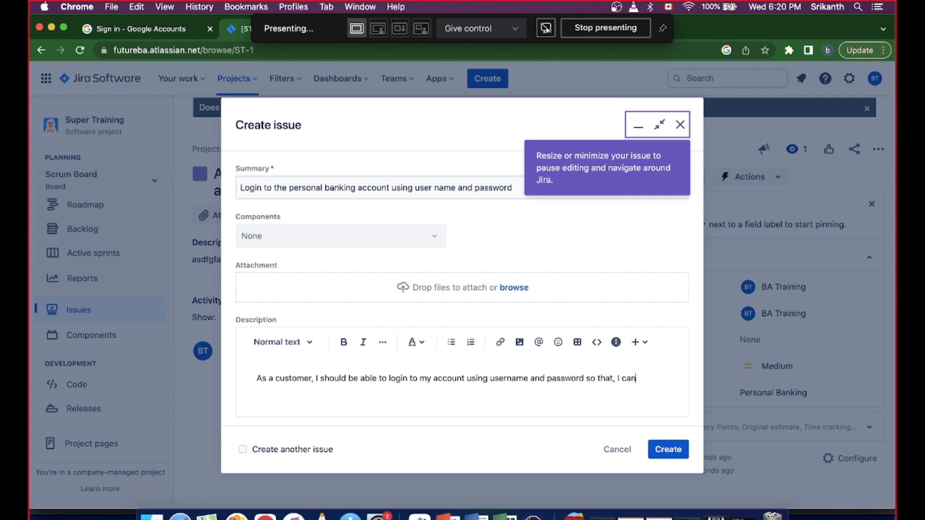
type(" a")
key("BackSpace")
type("ccess my account.")
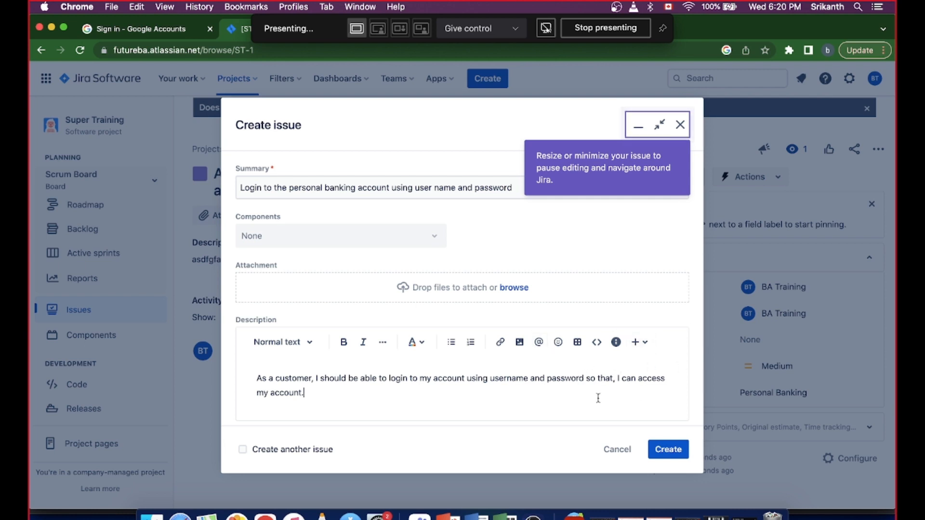
- Leave the reporter as is and set the story's linked-issue relationship to "relates to"
key("Tab")
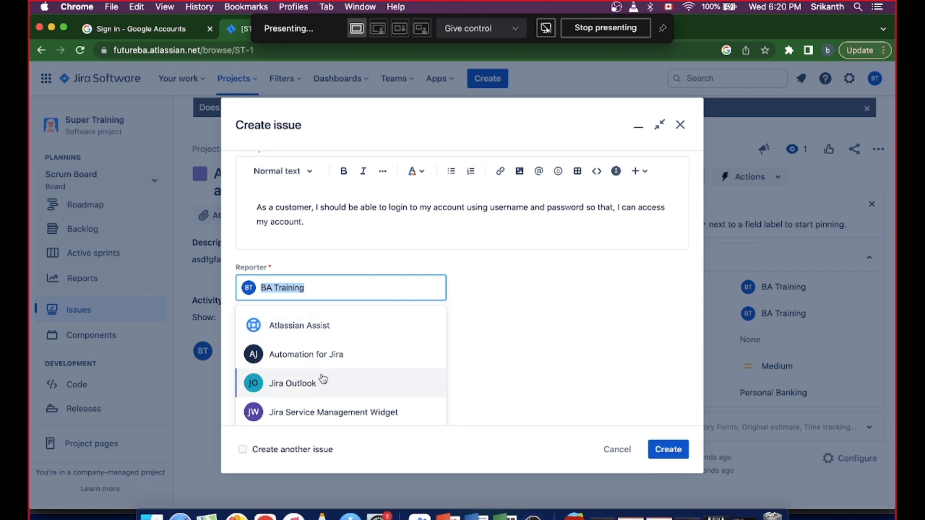
left_click(546, 324)
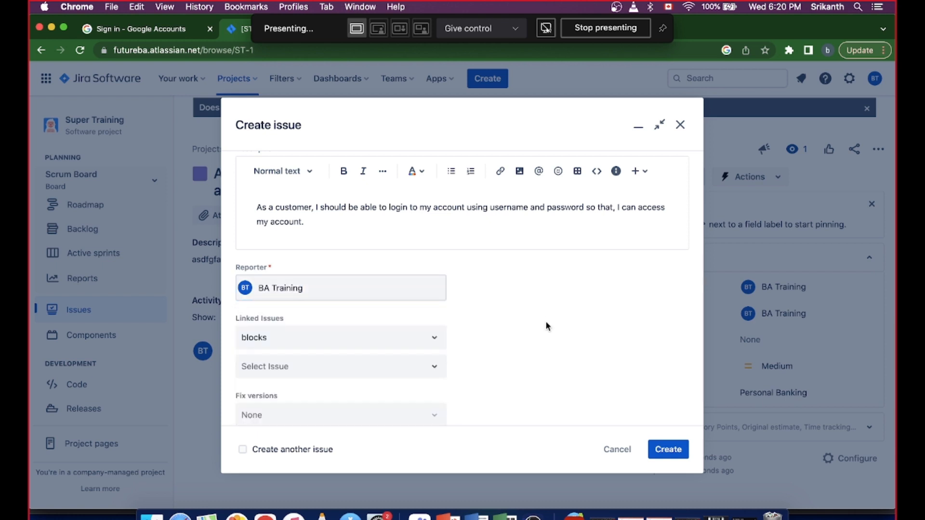
left_click(434, 342)
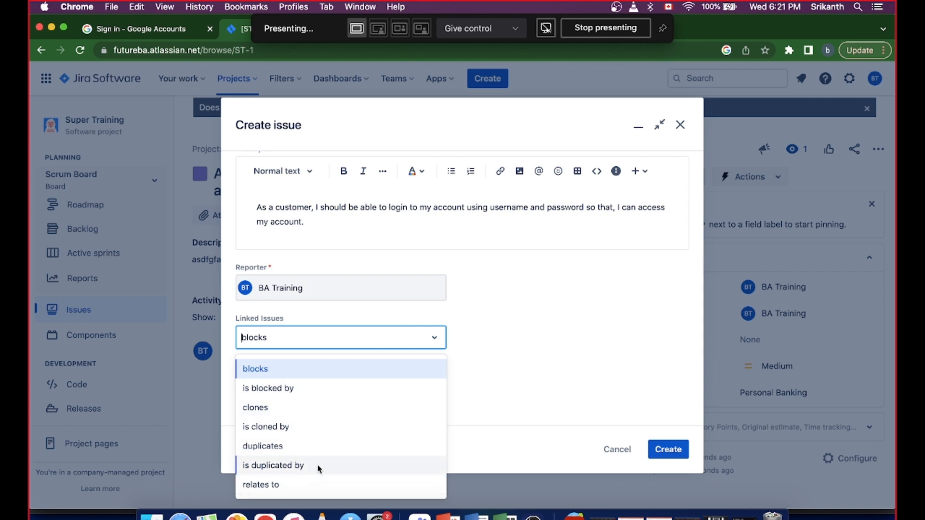
left_click(270, 484)
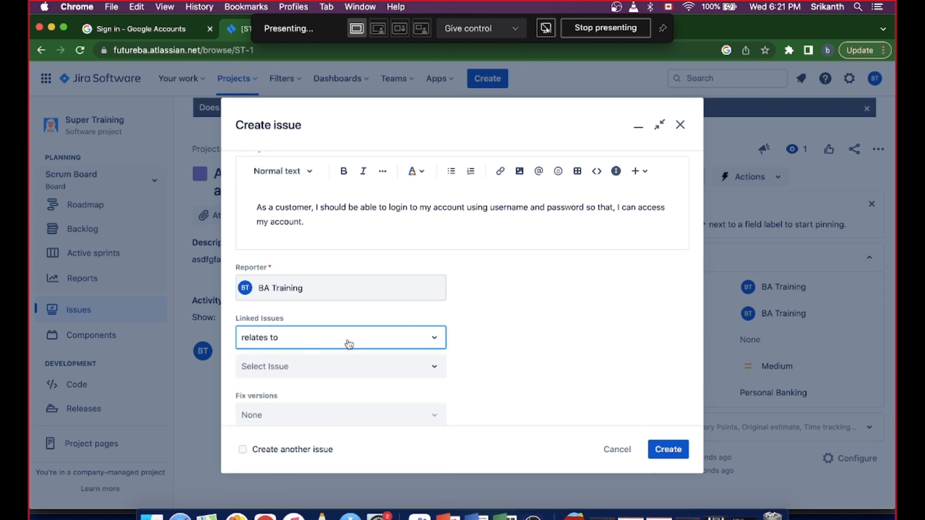
left_click(409, 376)
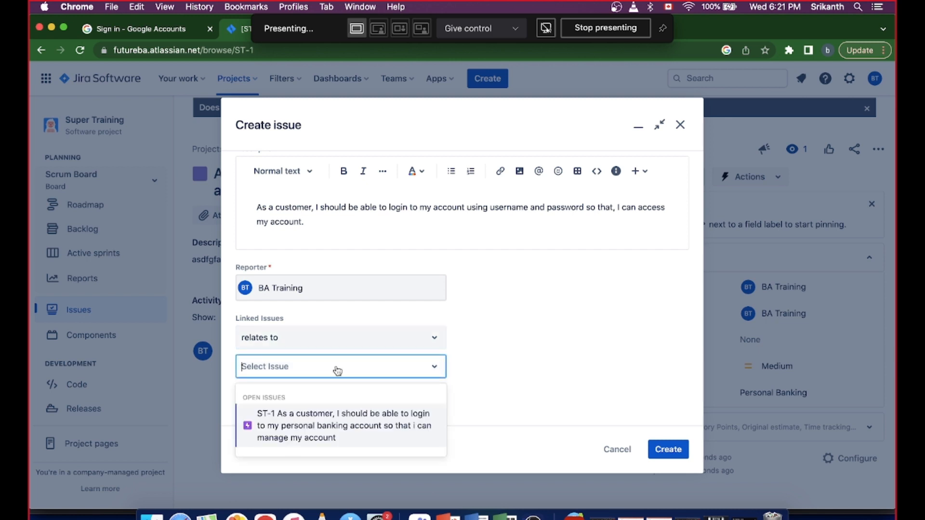
type("st")
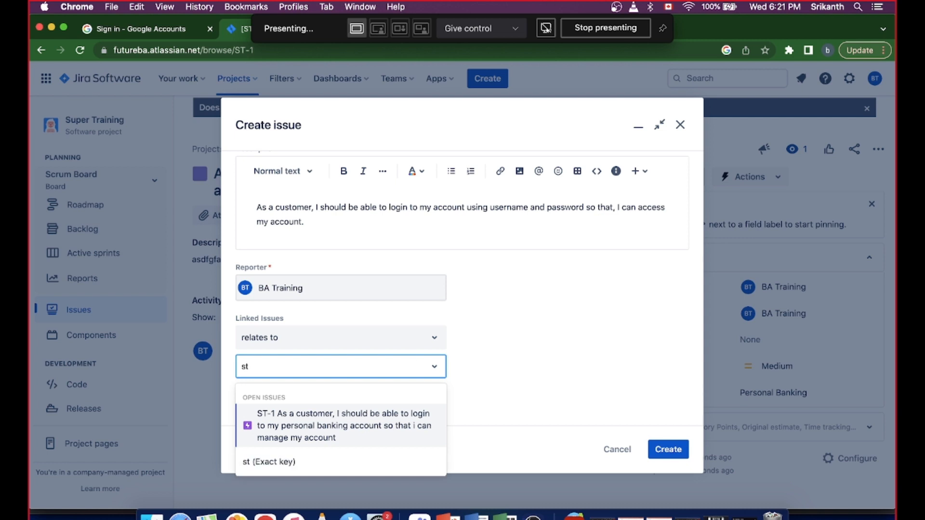
key("BackSpace")
key("BackSpace")
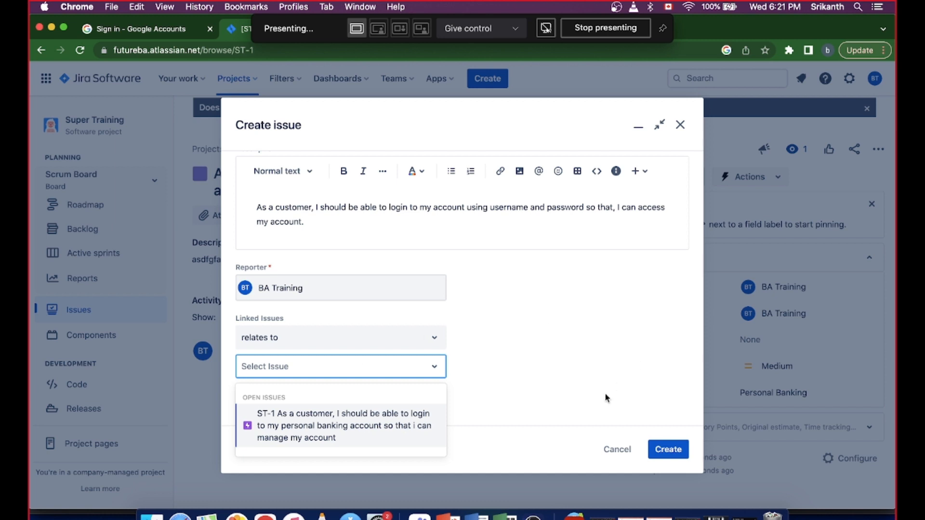
left_click(593, 397)
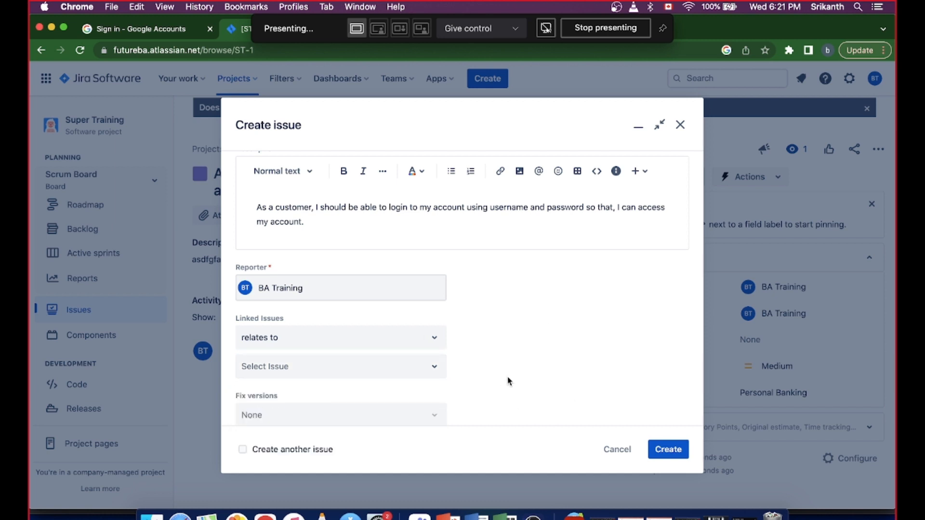
- Review the story form's fields, from project and issue type through description, linked issues, assignee and priority
scroll(508, 380, "up", 10)
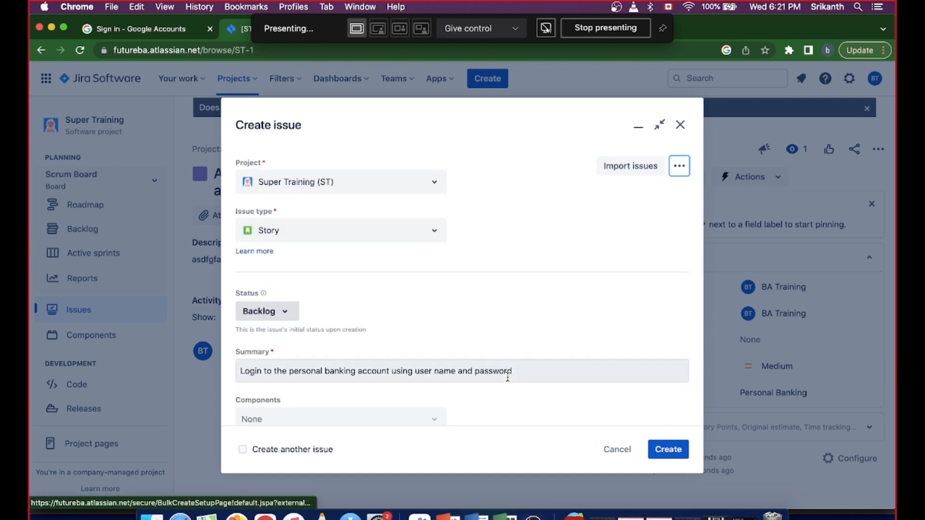
key("Tab")
key("Tab")
key("Tab")
key("Tab")
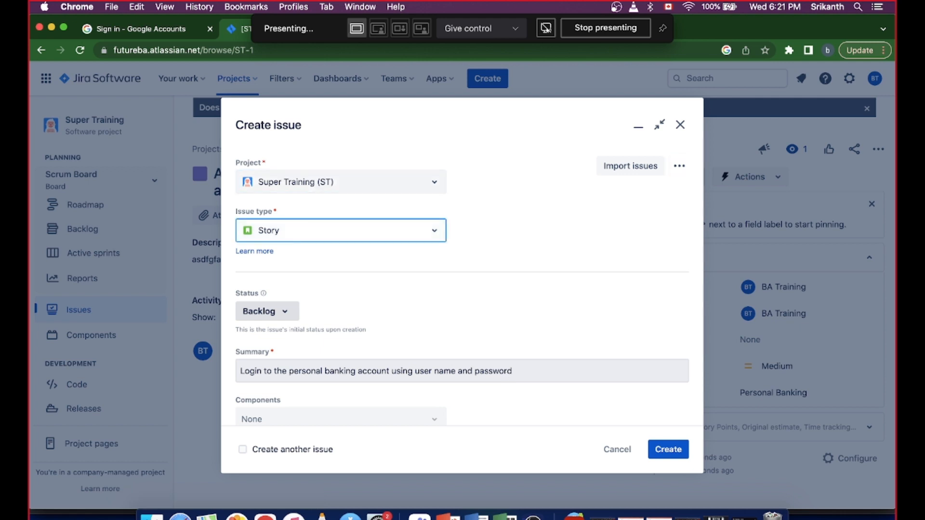
key("Tab")
key("Tab")
key("Tab")
key("Tab")
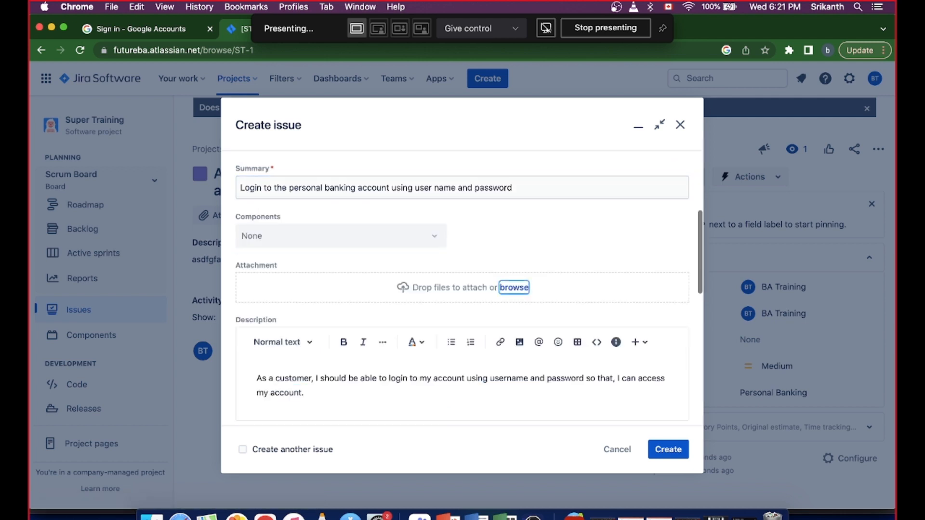
key("Tab")
key("Tab")
key("Tab")
key("Tab")
key("Tab")
key("Tab")
key("Tab")
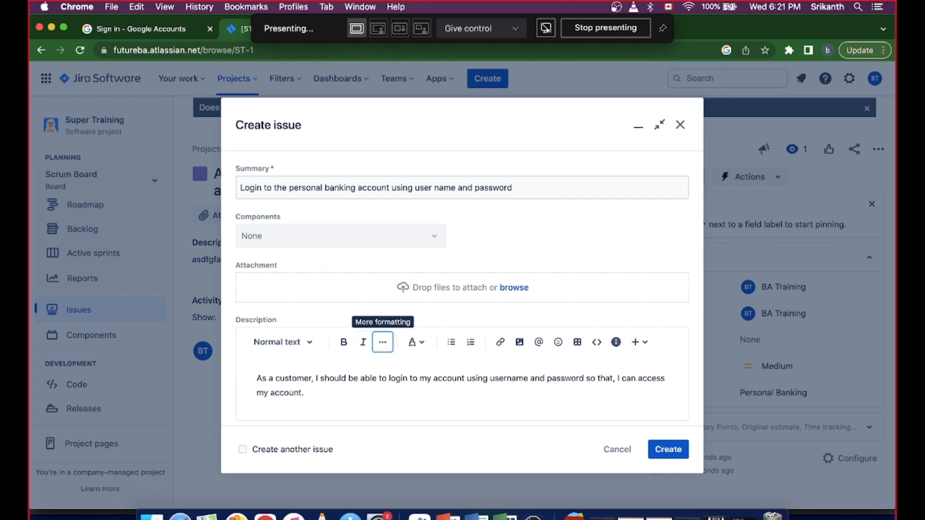
key("Tab")
key("Tab")
key("Tab")
key("Tab")
key("Tab")
key("Tab")
key("Tab")
key("Tab")
key("Tab")
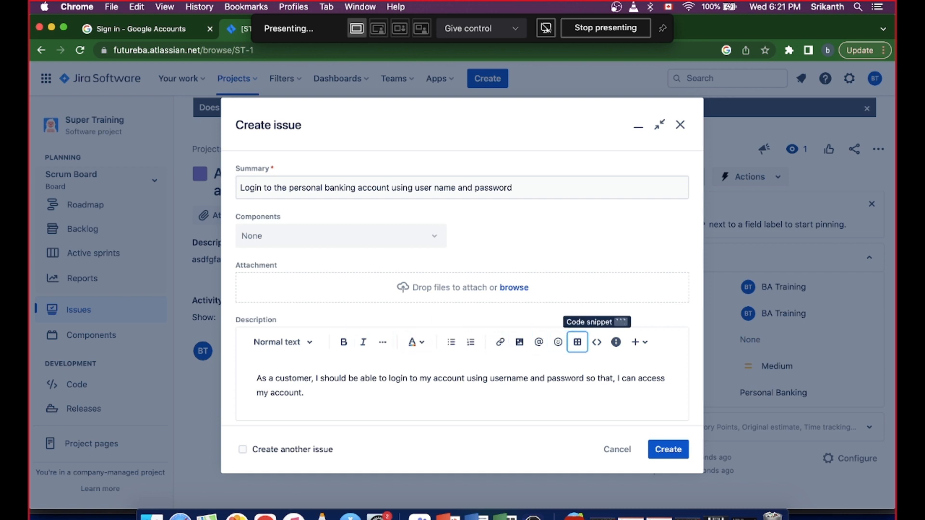
key("Tab")
key("Tab")
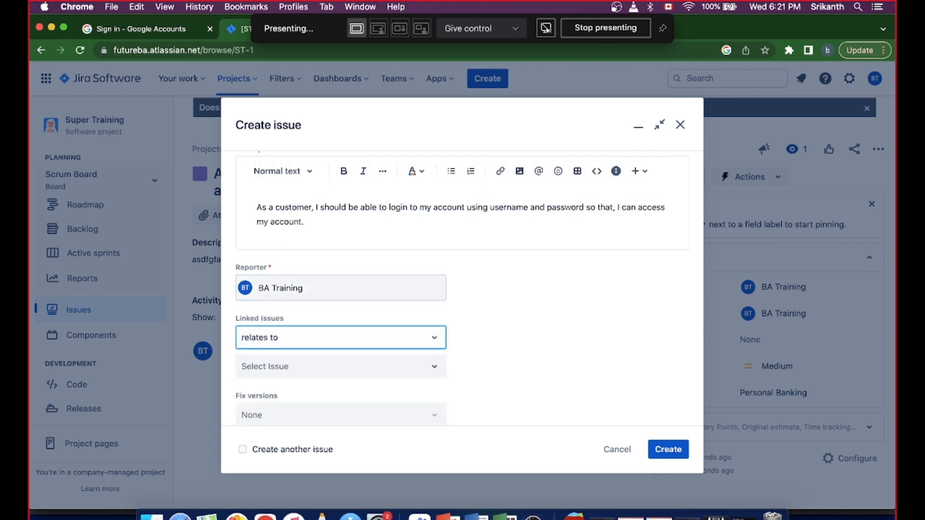
key("Tab")
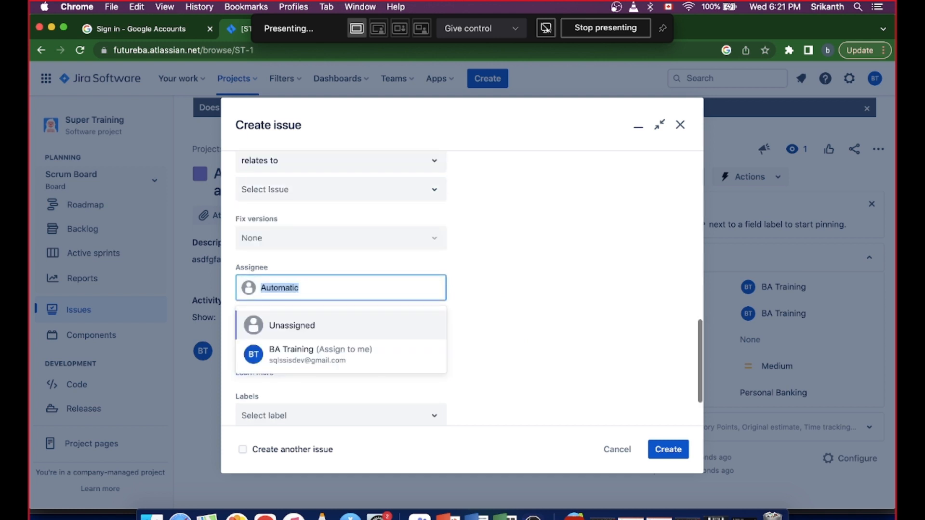
left_click(560, 295)
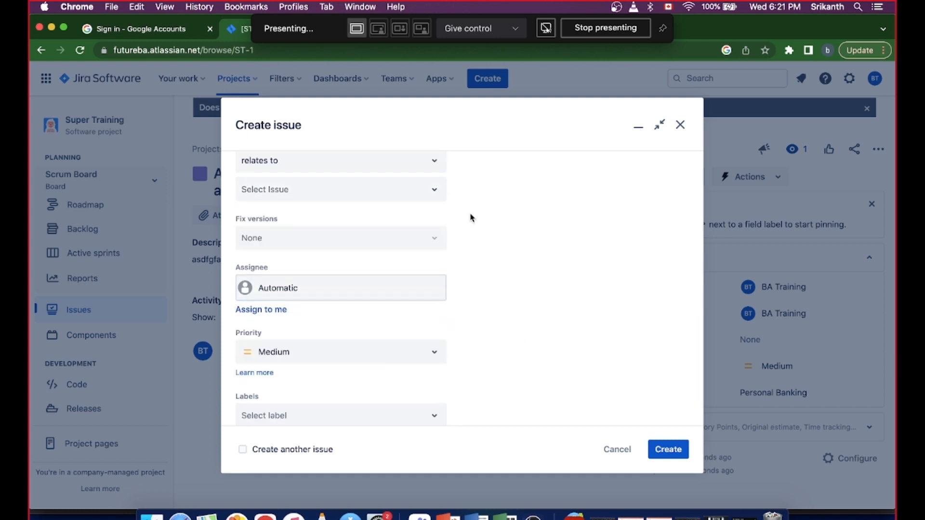
left_click(444, 163)
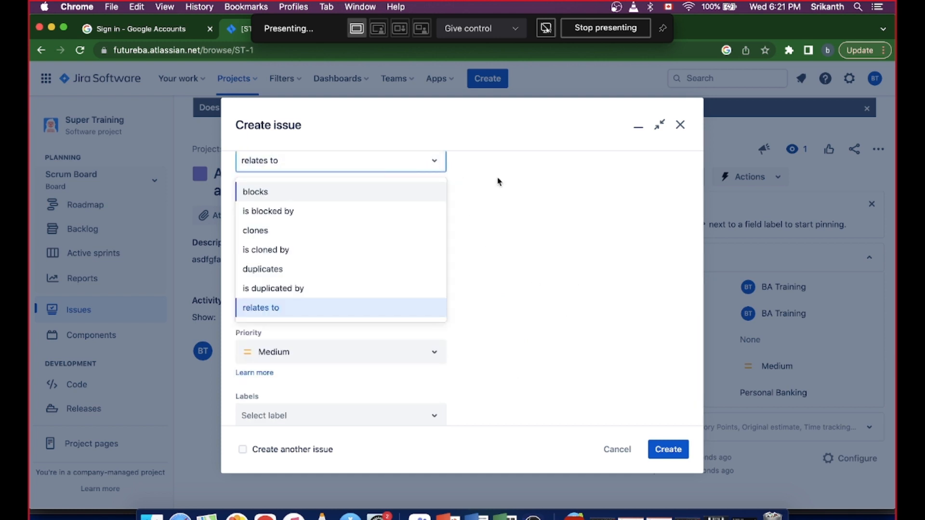
left_click(515, 191)
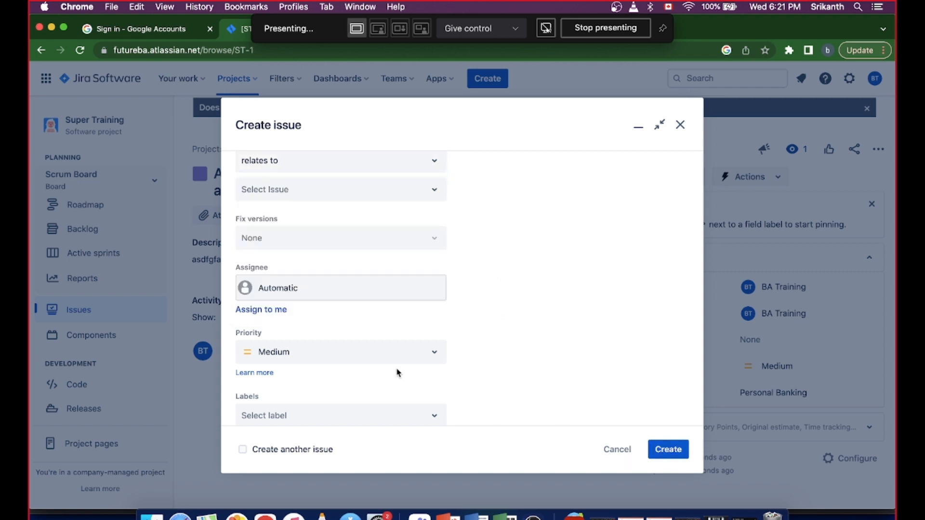
scroll(435, 351, "up", 10)
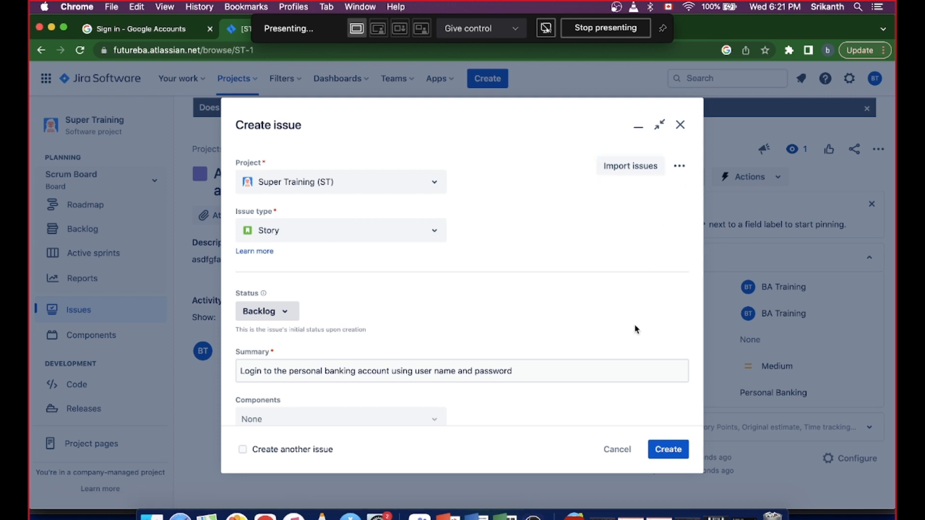
- Create the story, open the Super Training Scrum board's backlog and dismiss the creation notification
left_click(666, 450)
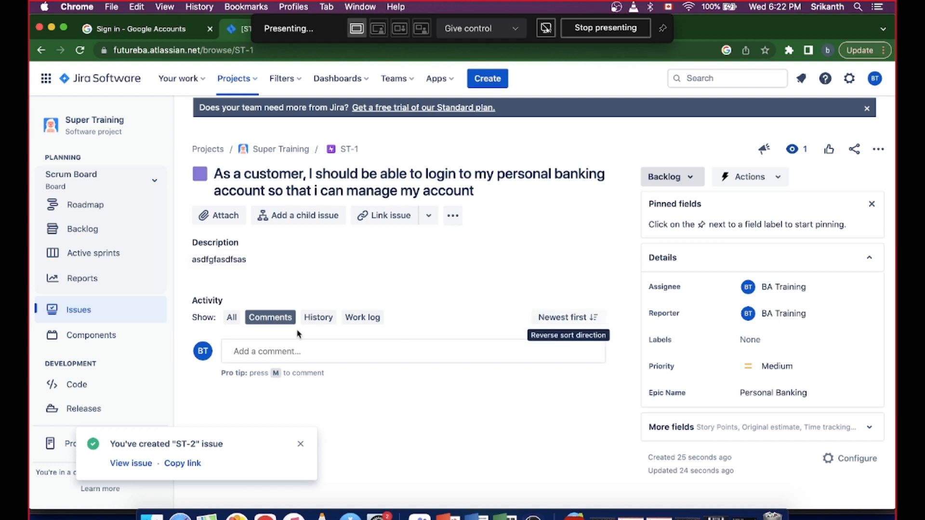
left_click(71, 231)
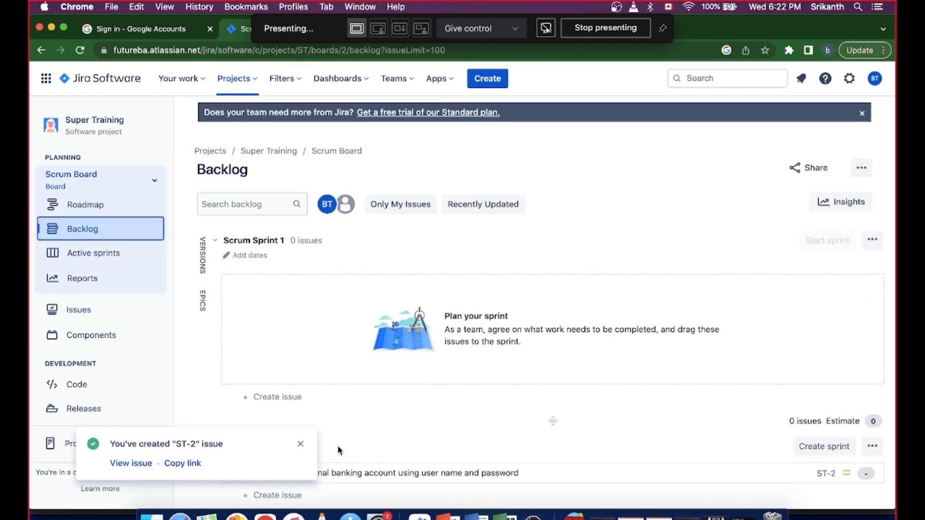
left_click(300, 444)
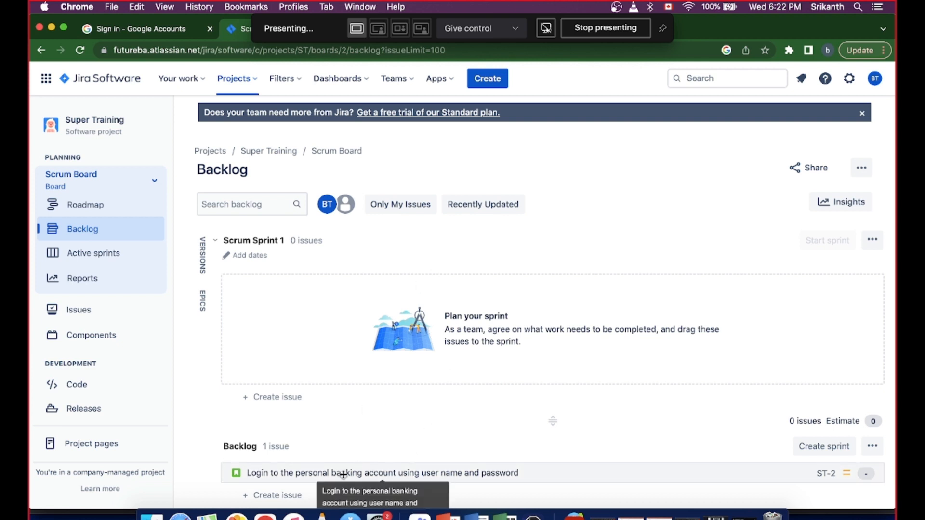
- Move the login story from the backlog into Scrum Sprint 1, check the active sprints board and return to the backlog
left_click_drag(343, 475, 347, 301)
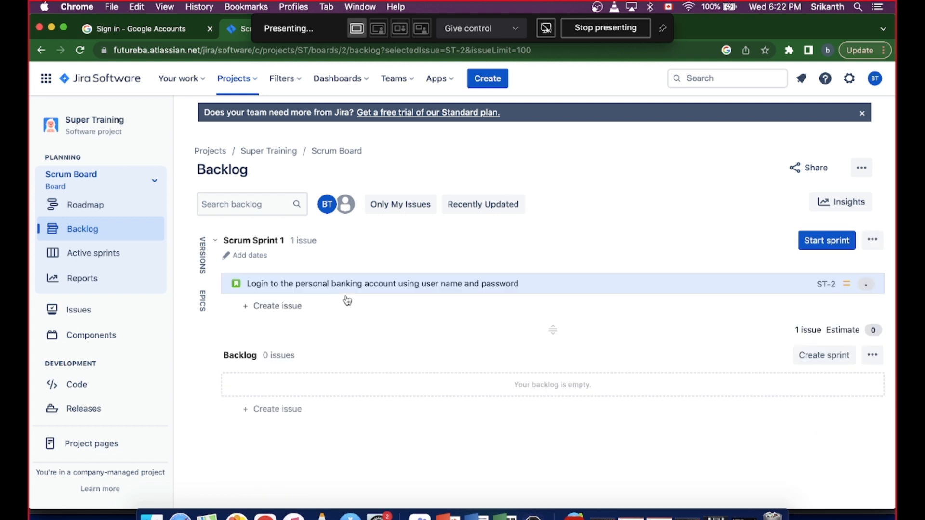
left_click(102, 253)
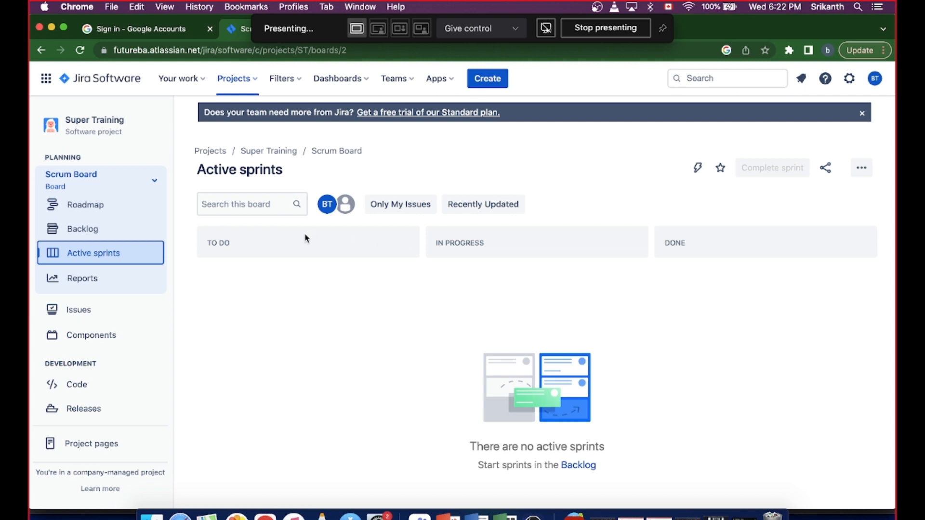
left_click(109, 238)
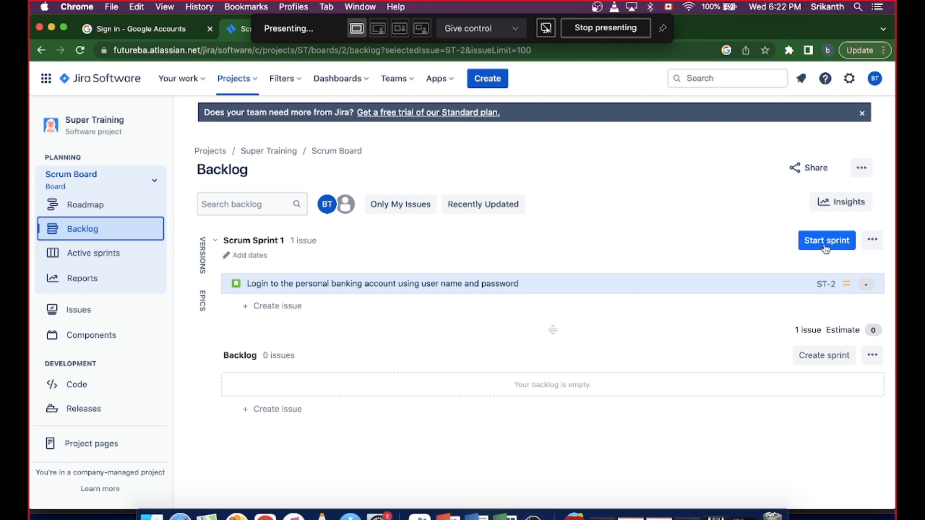
- Start Scrum Sprint 1 with start date 29/Mar/23 and end date 26/Apr/23, and view the login story's details on the board
left_click(825, 243)
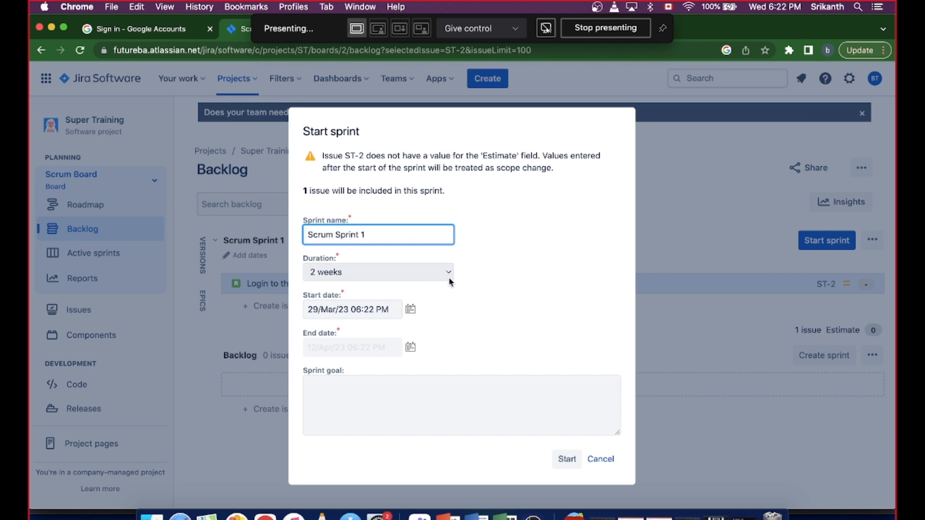
left_click(410, 311)
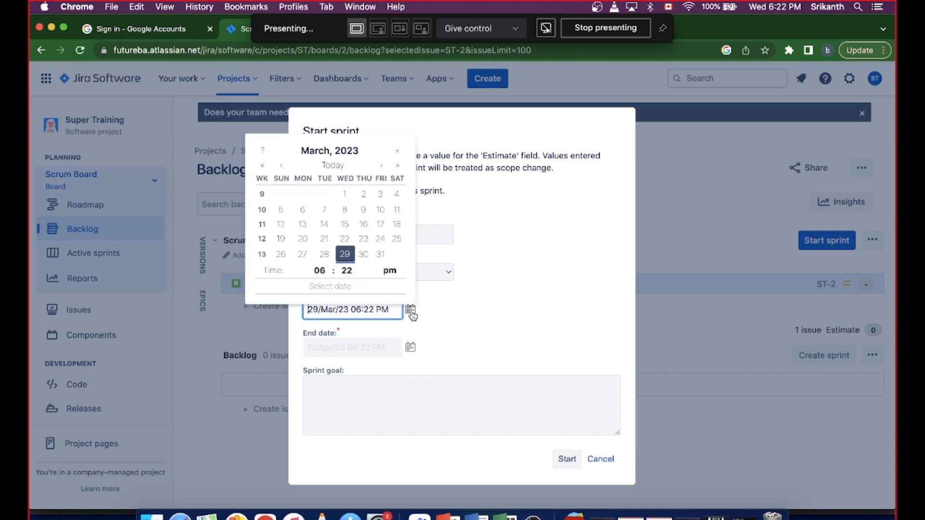
left_click(345, 259)
left_click(411, 347)
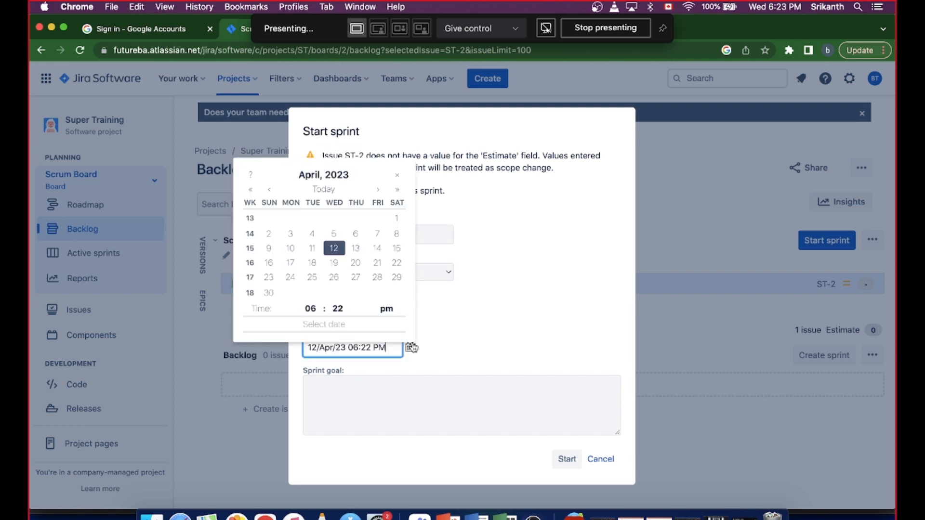
left_click(335, 278)
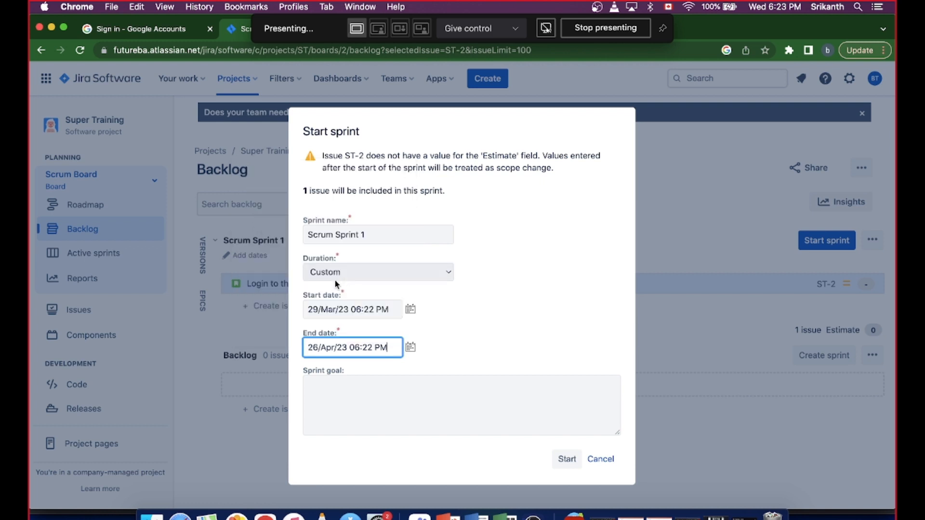
left_click(566, 459)
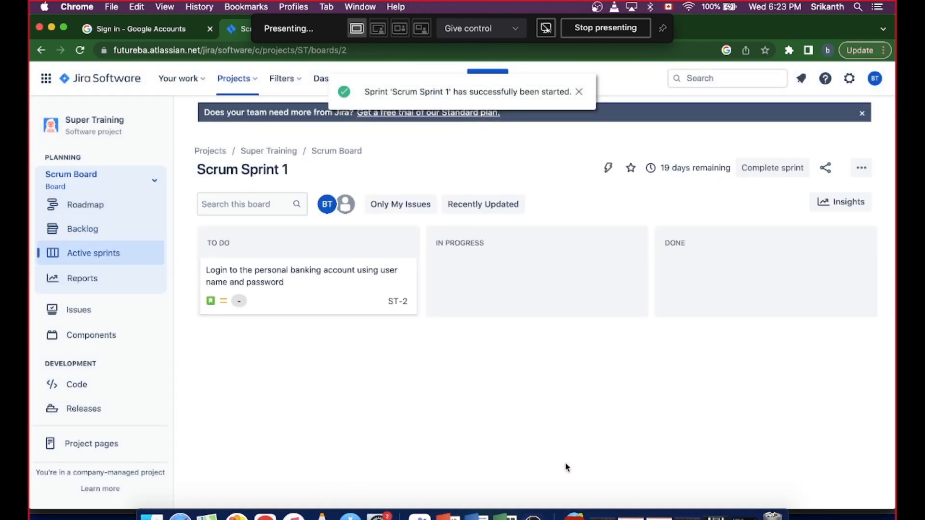
left_click(270, 301)
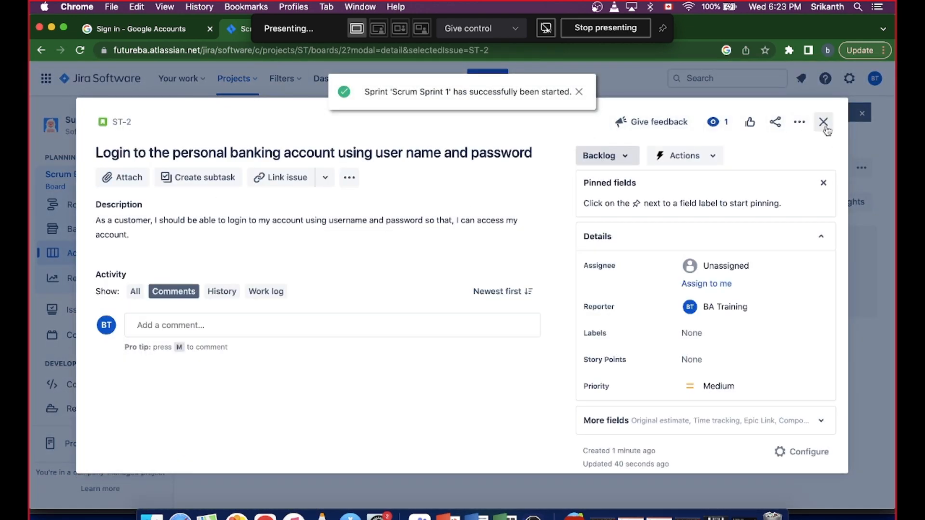
left_click(823, 123)
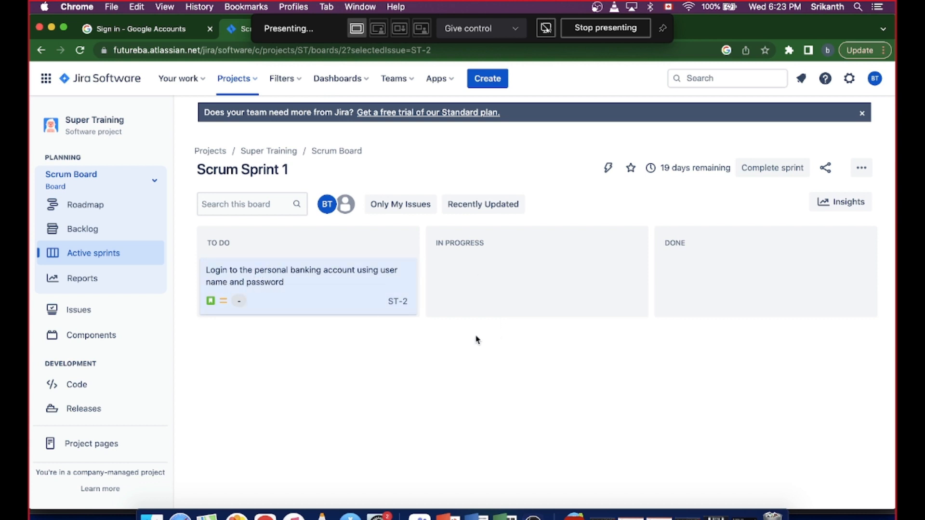
- Start a new story in Super Training and view the available status options, keeping the status as Backlog
left_click(491, 81)
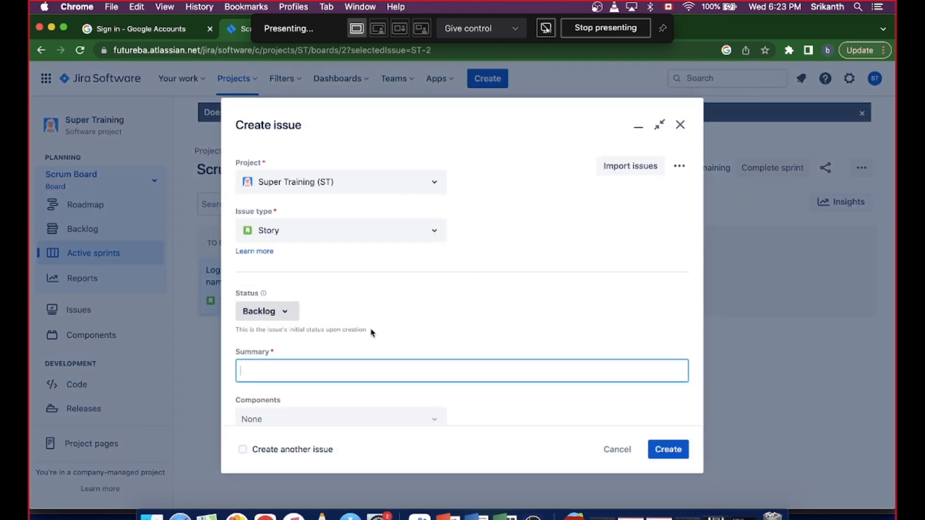
left_click(290, 313)
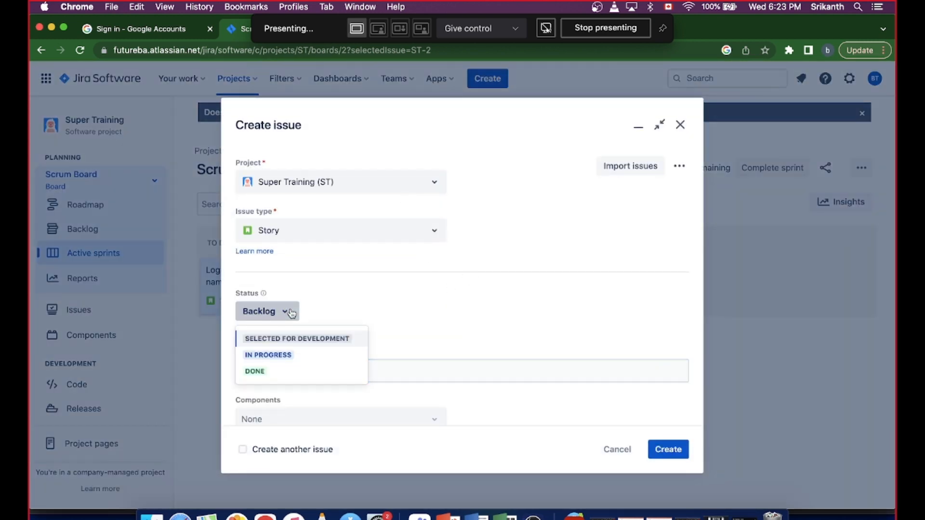
left_click(380, 295)
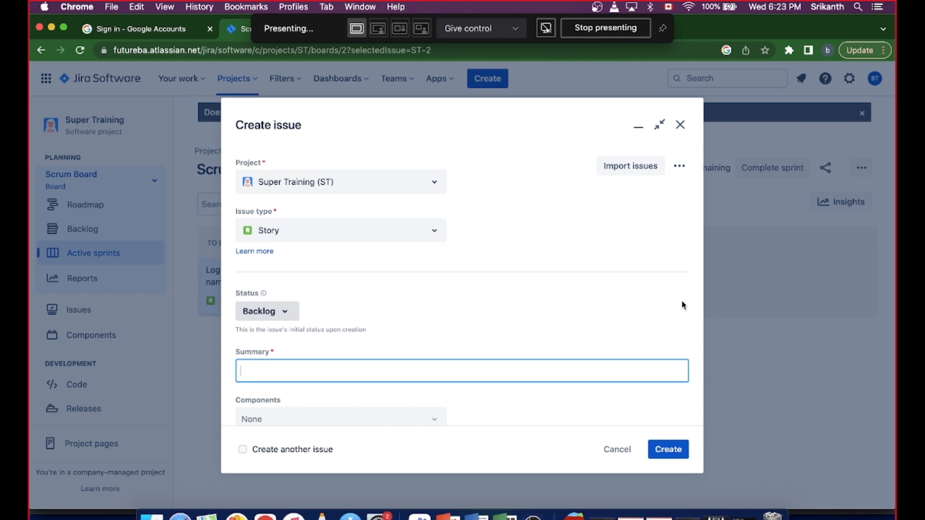
- Review the new story form's fields, from summary and description through linked issues, fix versions, assignee and priority
key("Tab")
key("Tab")
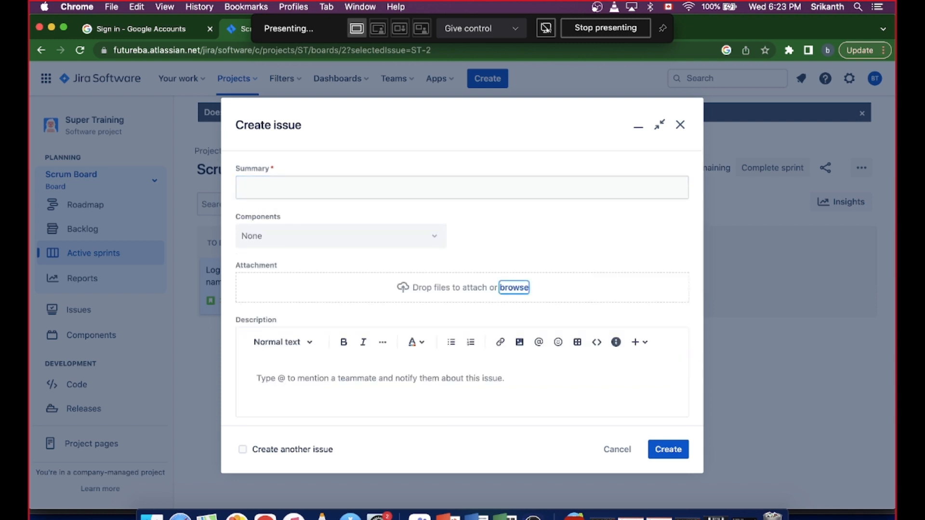
key("Tab")
key("Tab")
key("Tab")
key("Tab")
key("Tab")
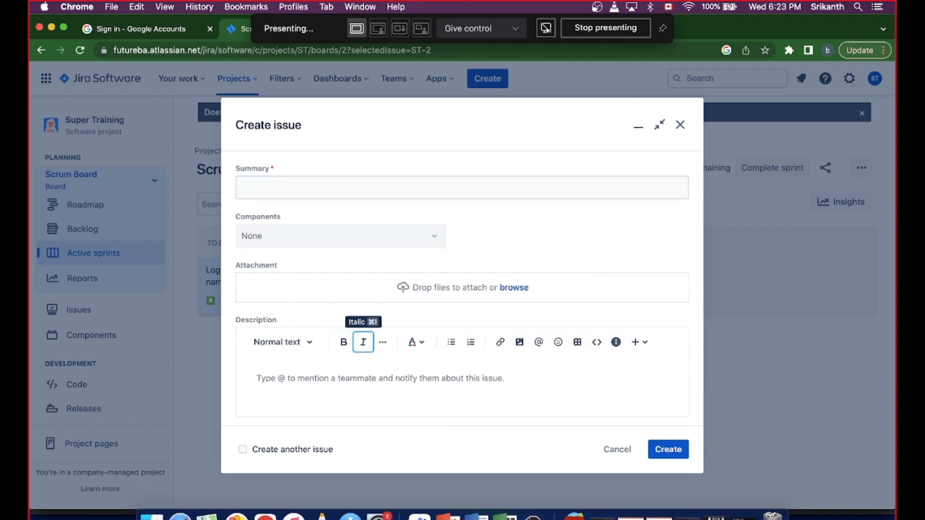
key("Tab")
key("Tab")
key("Tab")
key("Tab")
key("Tab")
key("Tab")
key("Tab")
key("Tab")
key("Tab")
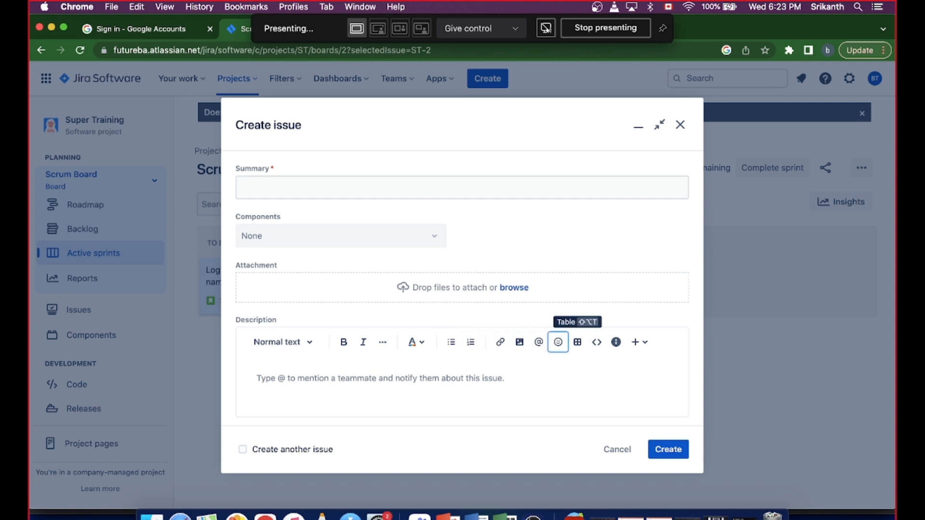
key("Tab")
key("Tab")
key("Tab")
key("Tab")
key("Tab")
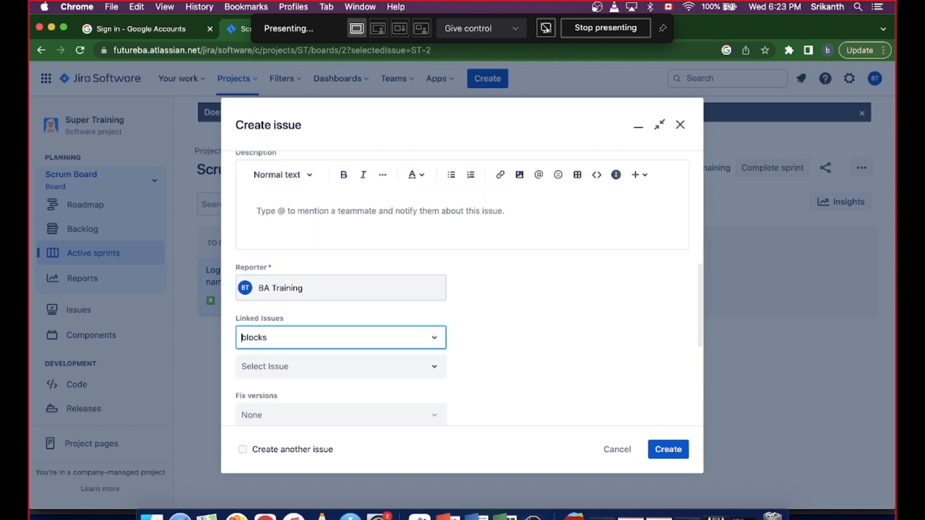
key("Tab")
key("Tab")
key("Tab")
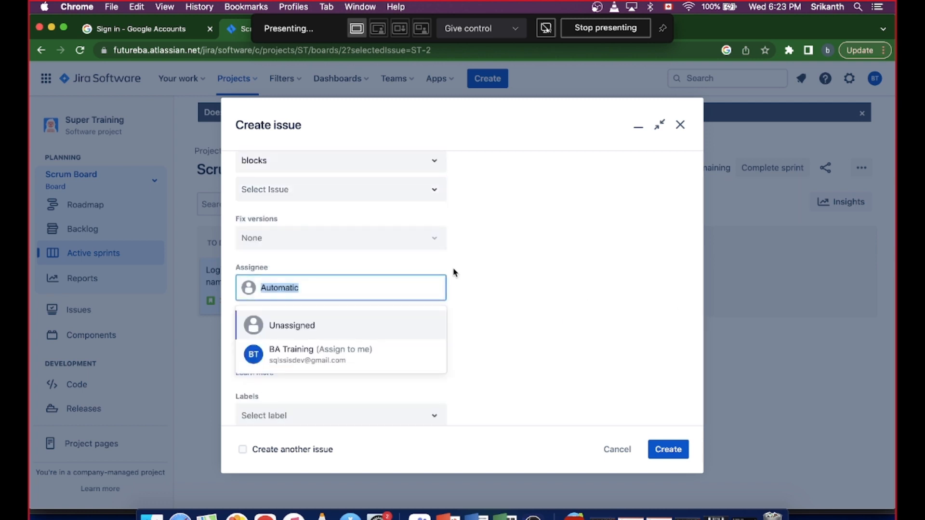
left_click(435, 237)
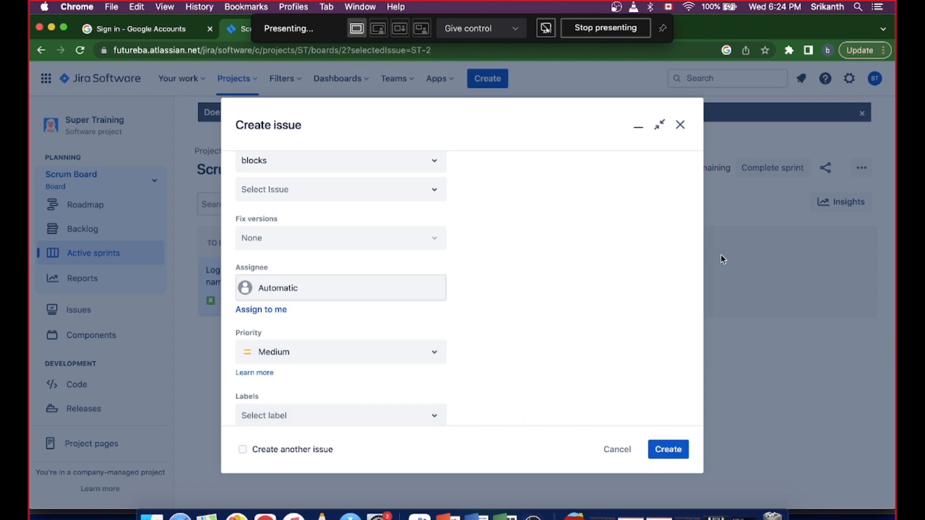
scroll(605, 276, "up", 10)
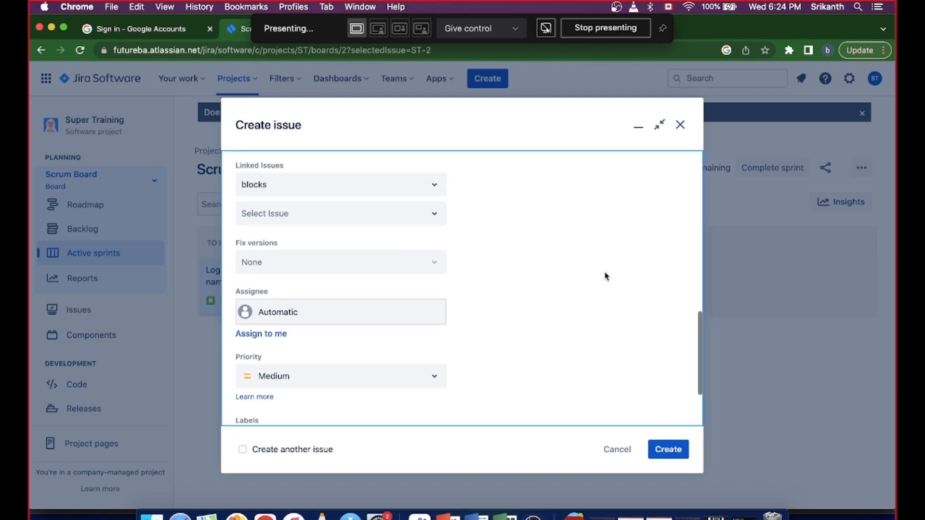
scroll(604, 272, "up", 4)
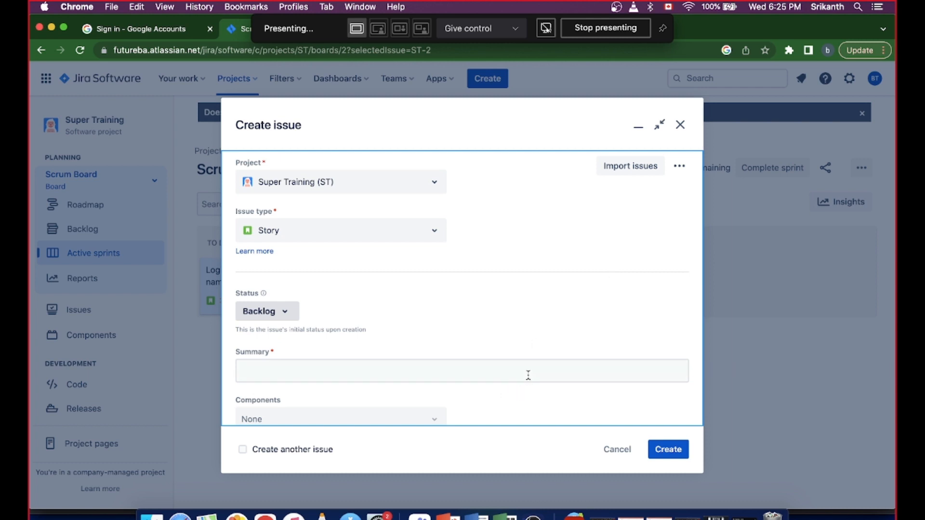
- Set the new story's summary to "Get the ministatement"
left_click(511, 370)
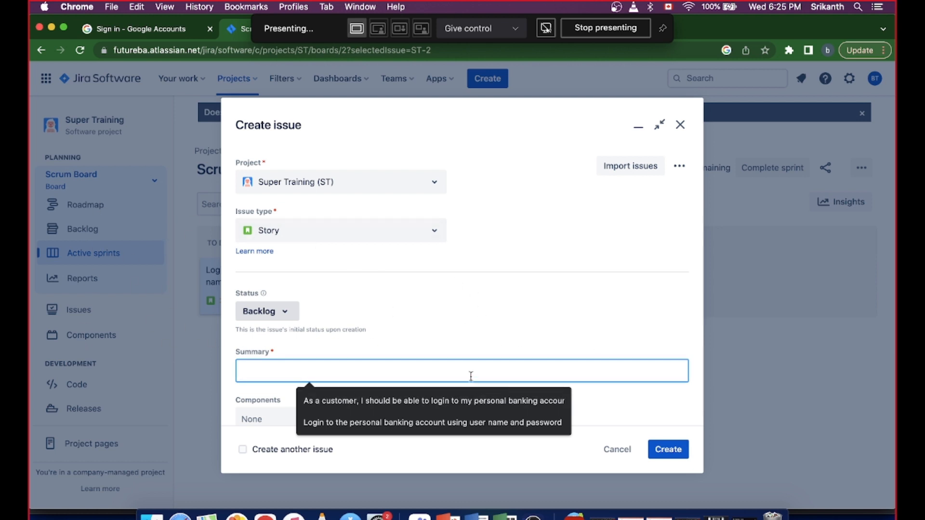
type("As")
key("BackSpace")
key("BackSpace")
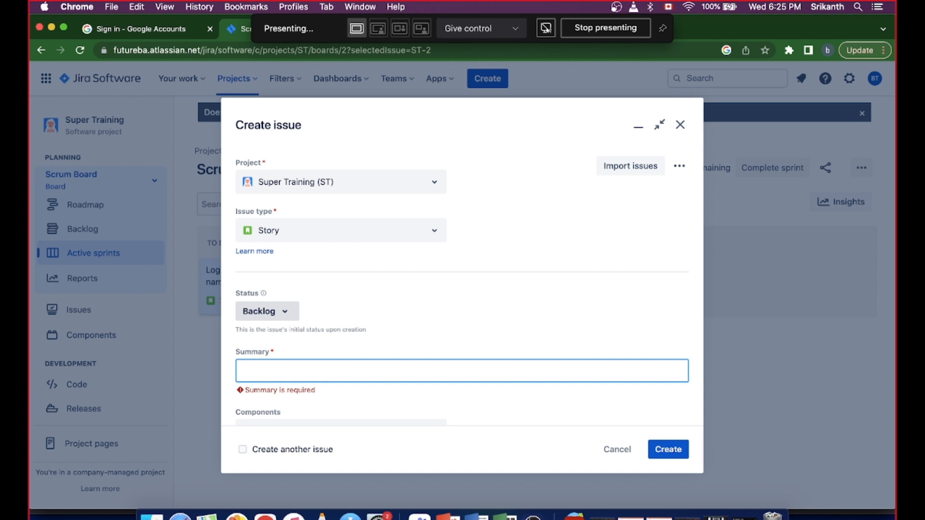
type("Get th")
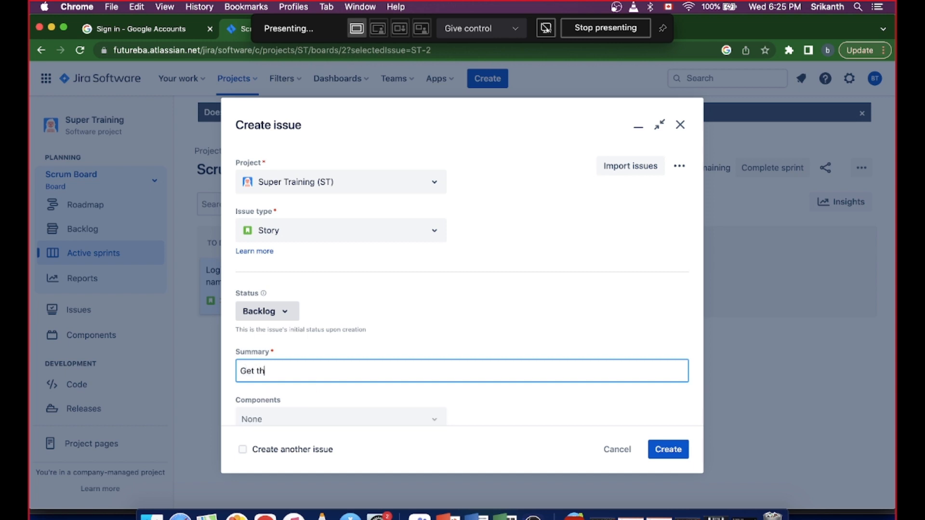
type("e ministatement")
- Set the description to "As a legit customer, I want to view the mini statement so that I can keep track of my transactions"
scroll(510, 285, "down", 5)
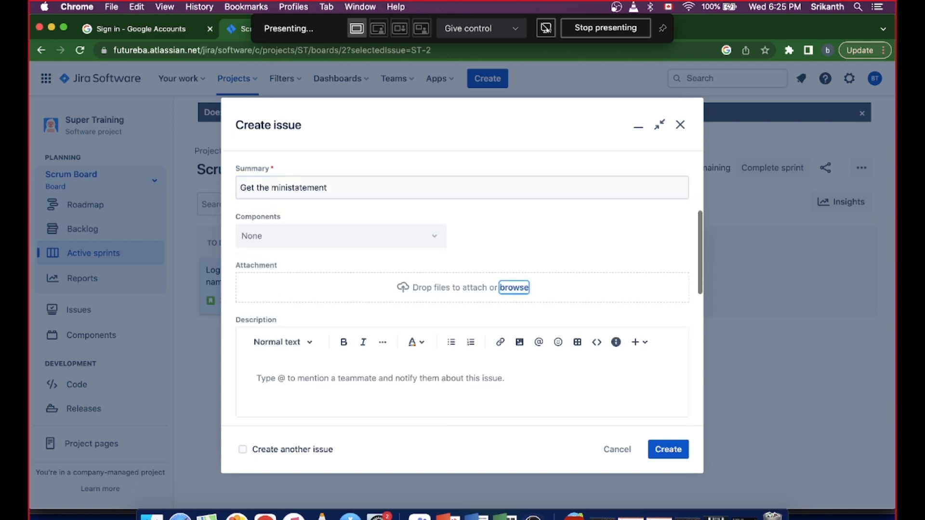
left_click(549, 397)
type("As a ")
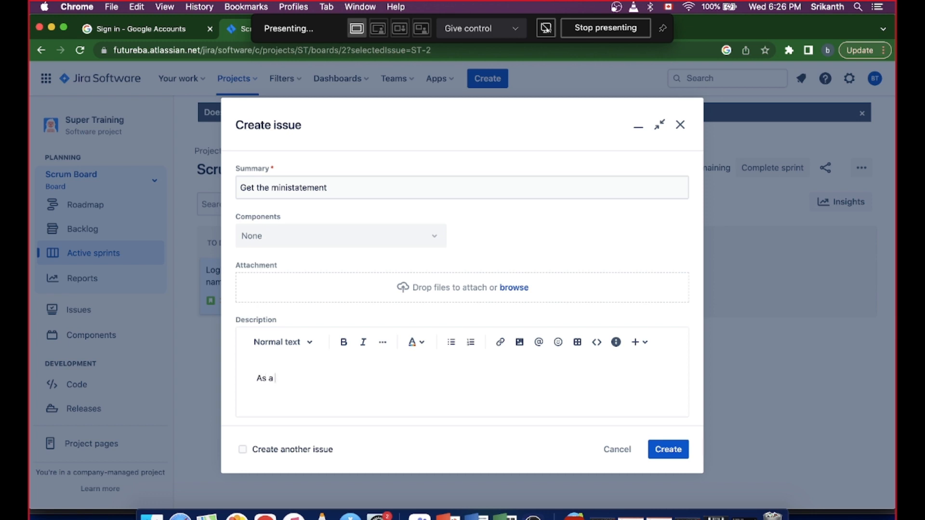
type("legit custome")
key("BackSpace")
key("BackSpace")
key("BackSpace")
type("omer, I want to access")
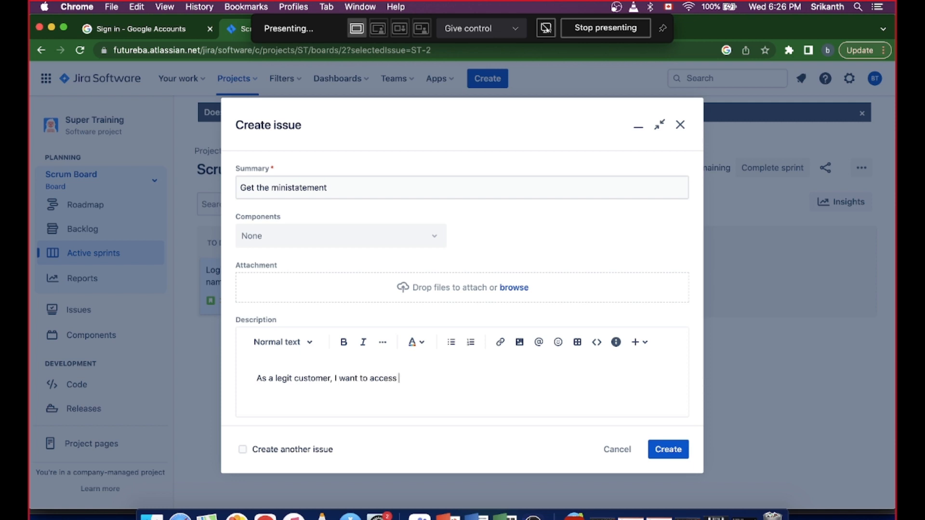
key("BackSpace")
key("BackSpace")
key("BackSpace")
key("BackSpace")
key("BackSpace")
key("BackSpace")
type("view he")
key("BackSpace")
key("BackSpace")
type("the mini statement")
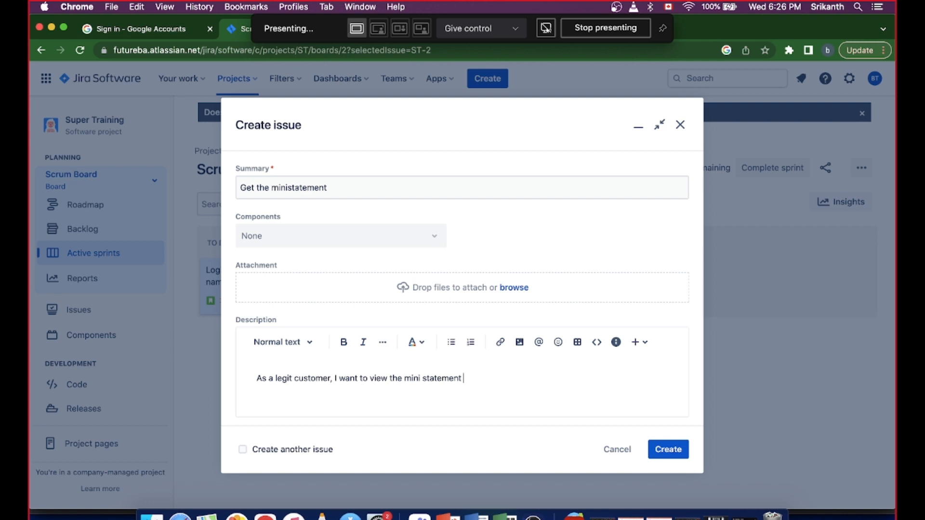
type(" so that I can keep track o")
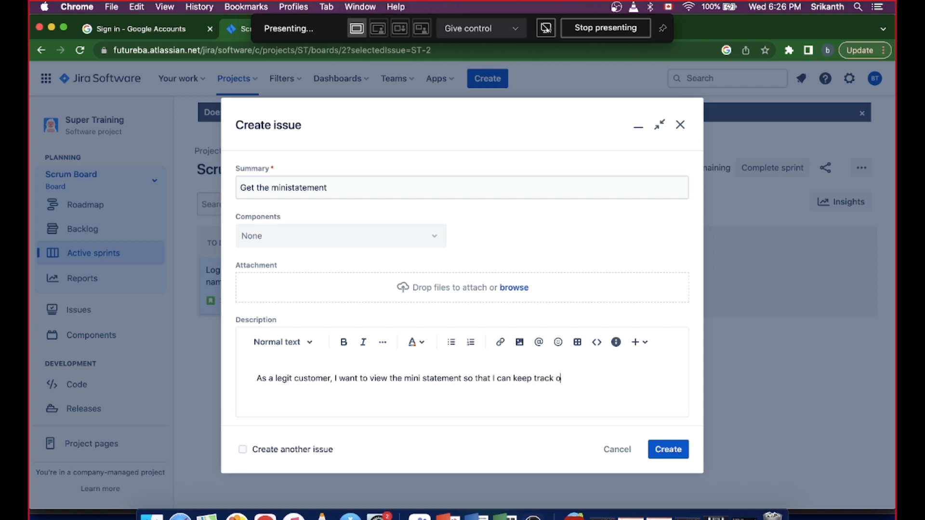
type("f my transactions")
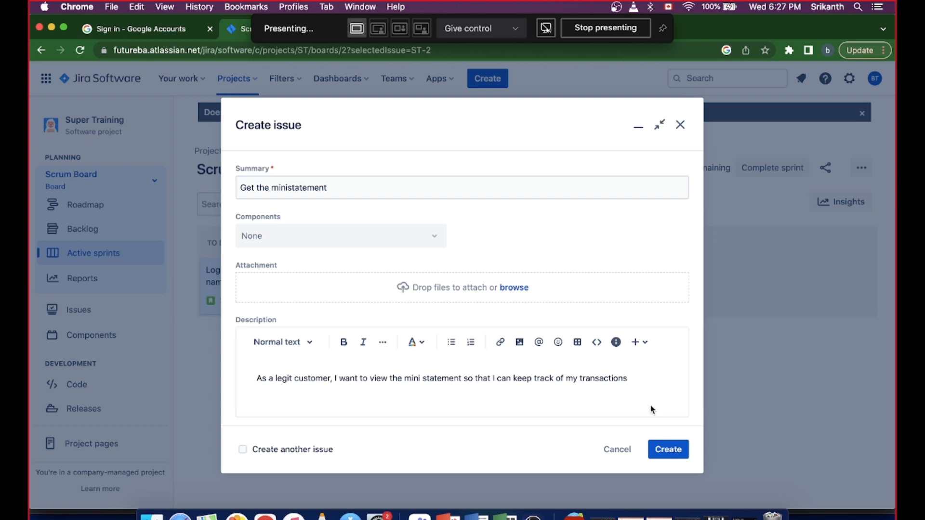
- Create the mini statement story and open the Scrum board's backlog
left_click(658, 449)
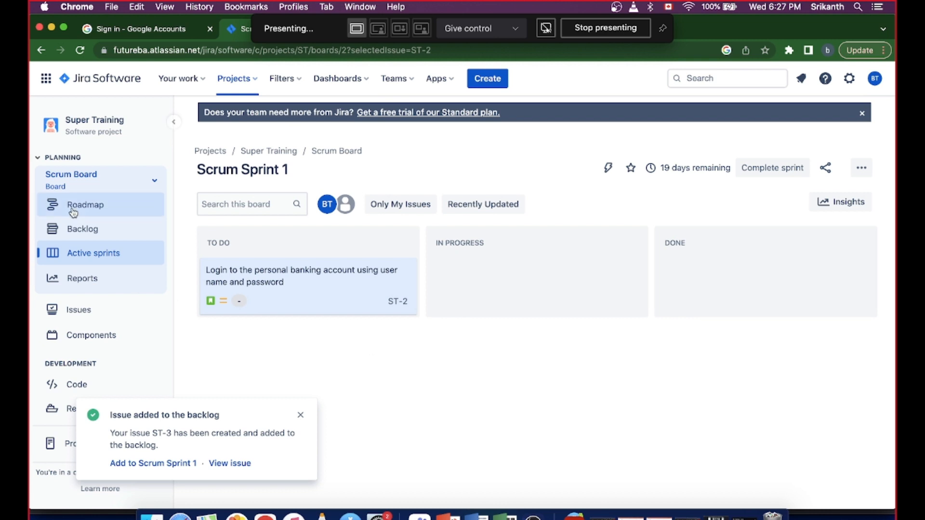
left_click(81, 231)
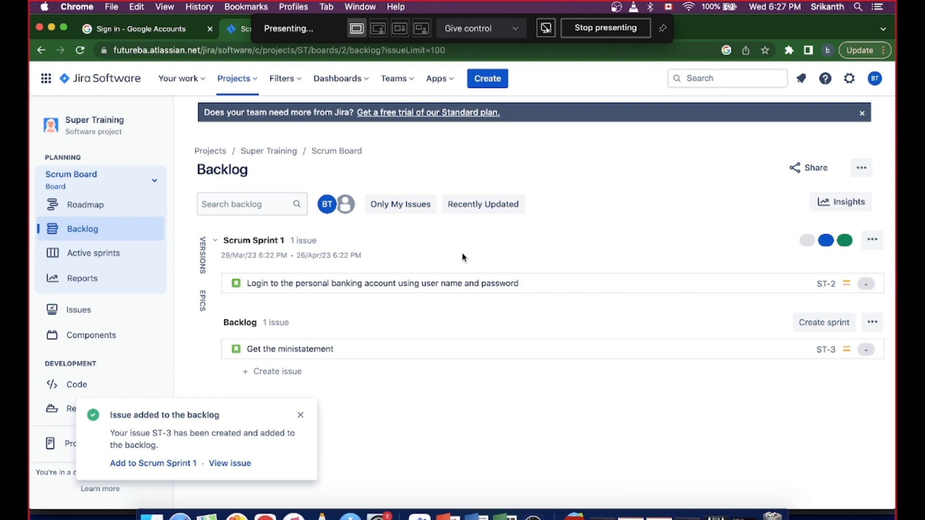
- Move the "Get the ministatement" story from the backlog into Scrum Sprint 1, accepting the sprint scope change
left_click(871, 240)
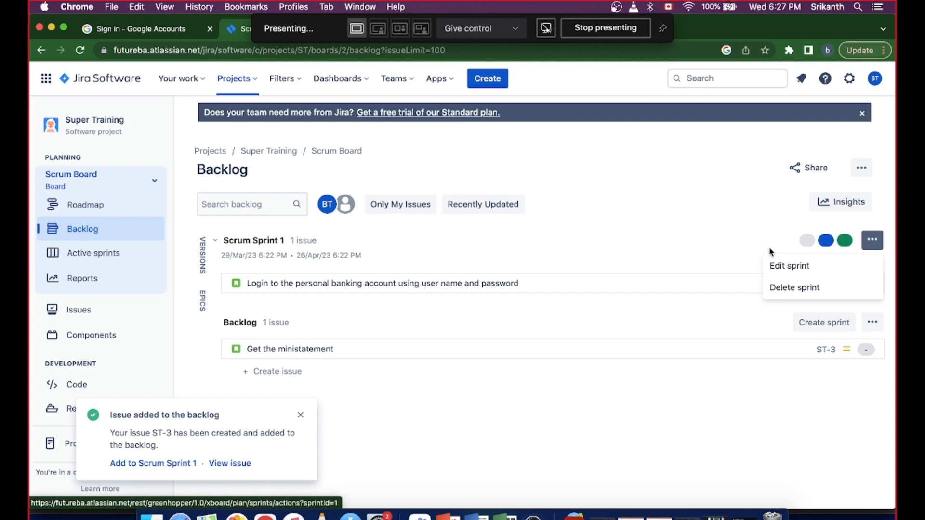
left_click(604, 235)
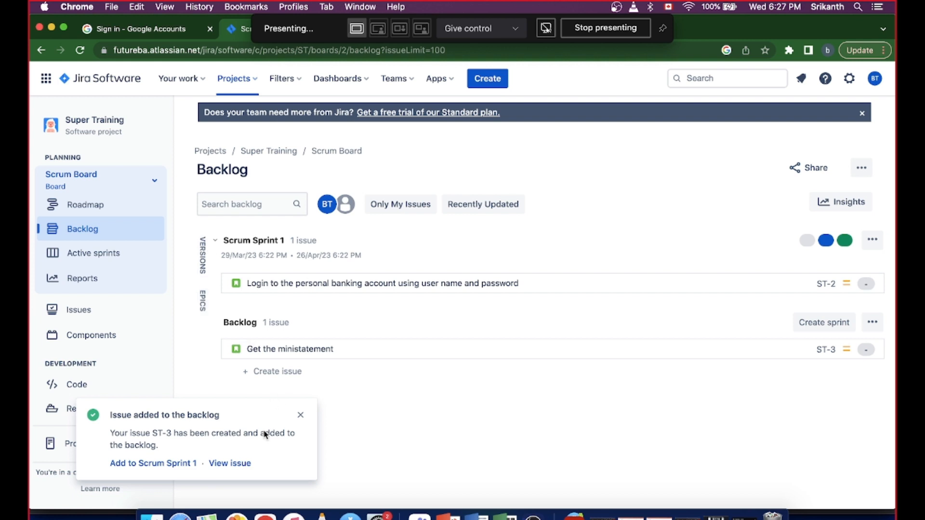
left_click_drag(309, 351, 315, 283)
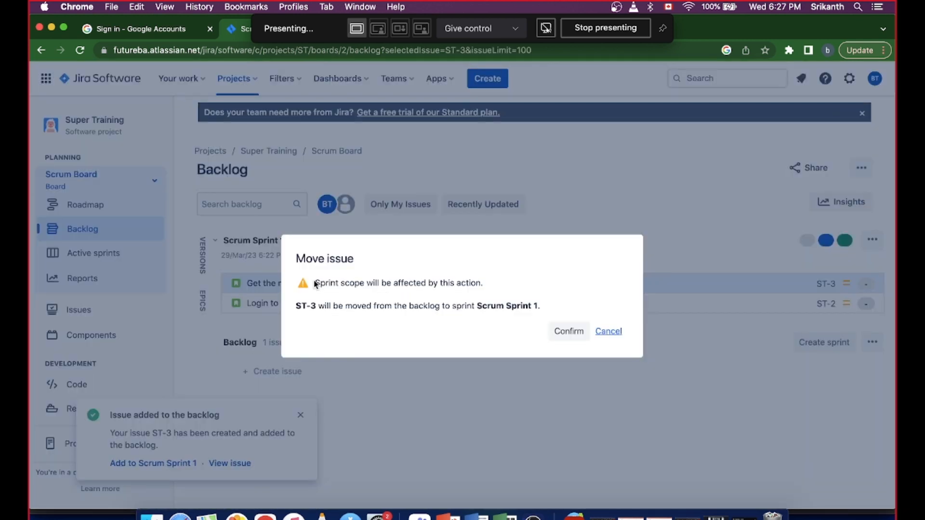
left_click(569, 333)
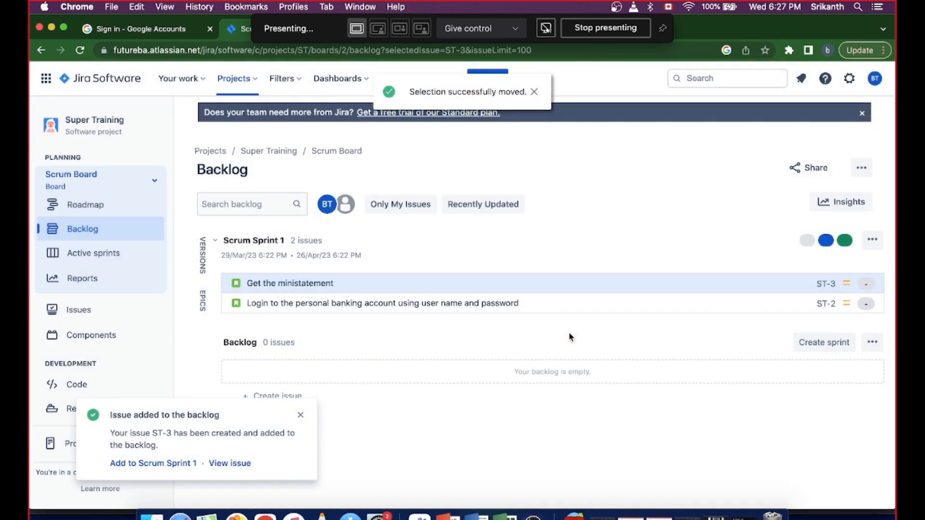
left_click(535, 92)
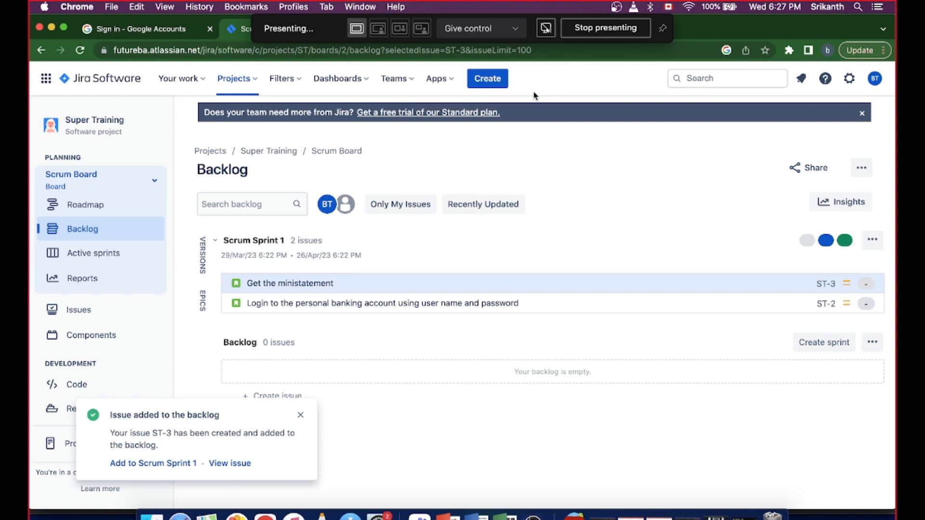
- Open the login story from the active sprint board and dismiss the pinned fields hint and the backlog notification
left_click(100, 256)
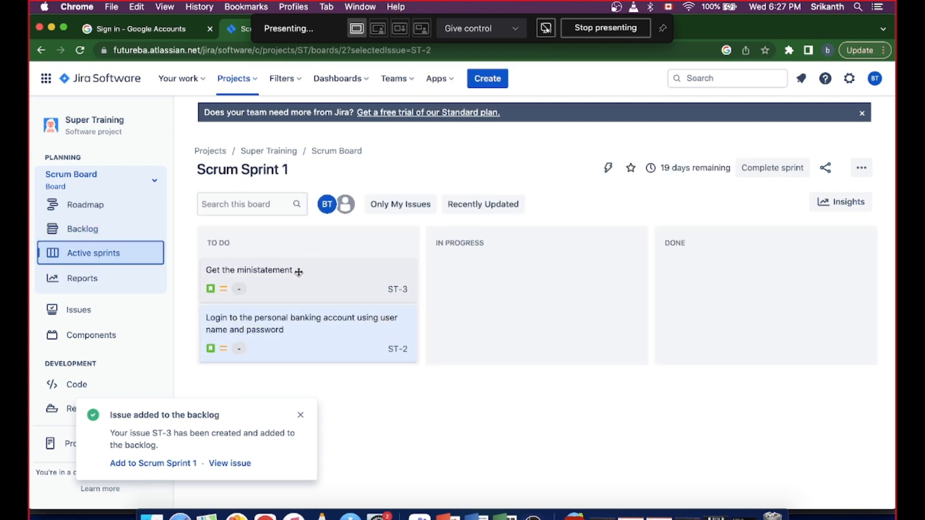
left_click(265, 332)
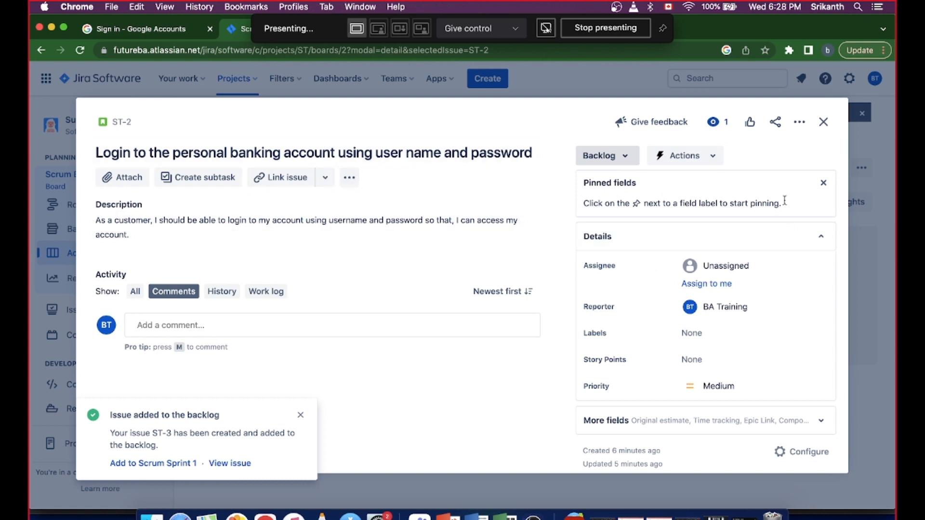
left_click(824, 183)
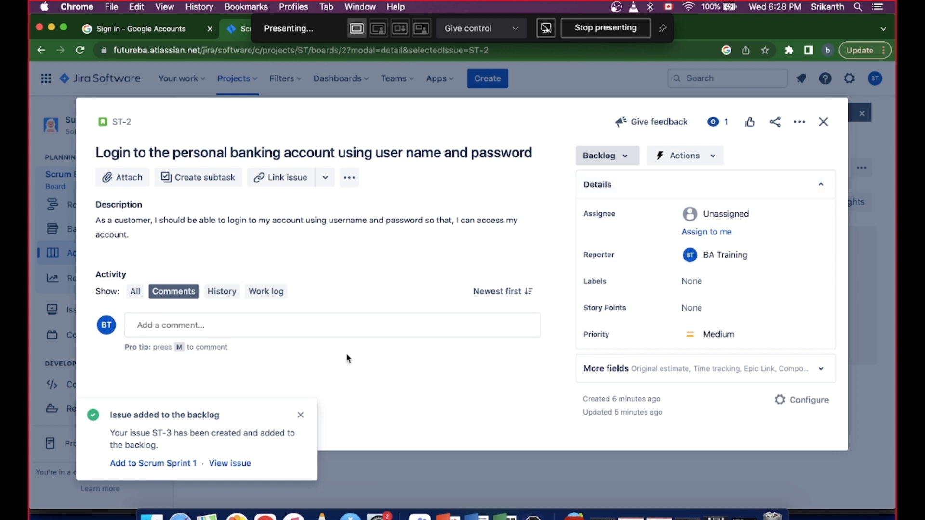
left_click(300, 417)
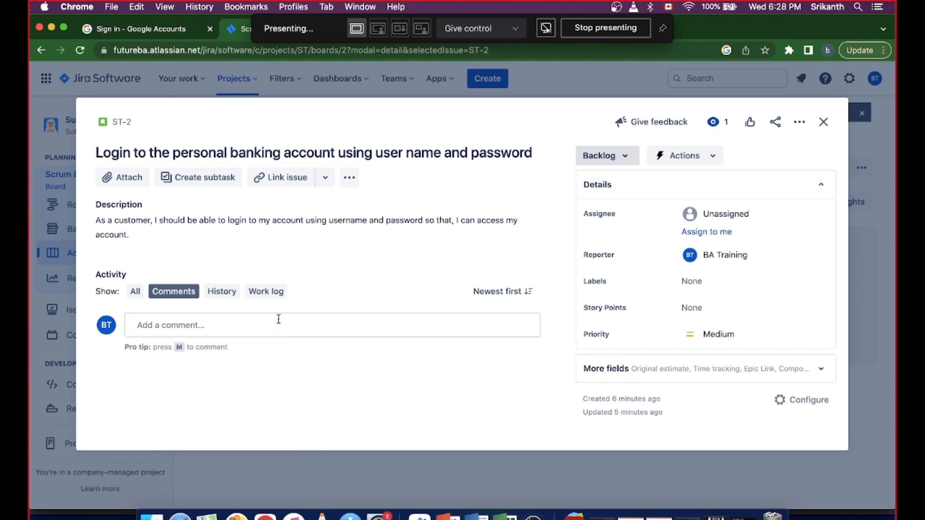
- Draft the comment "had a meeting on this topic the business will get back 2 days laters." on the login story
left_click(250, 322)
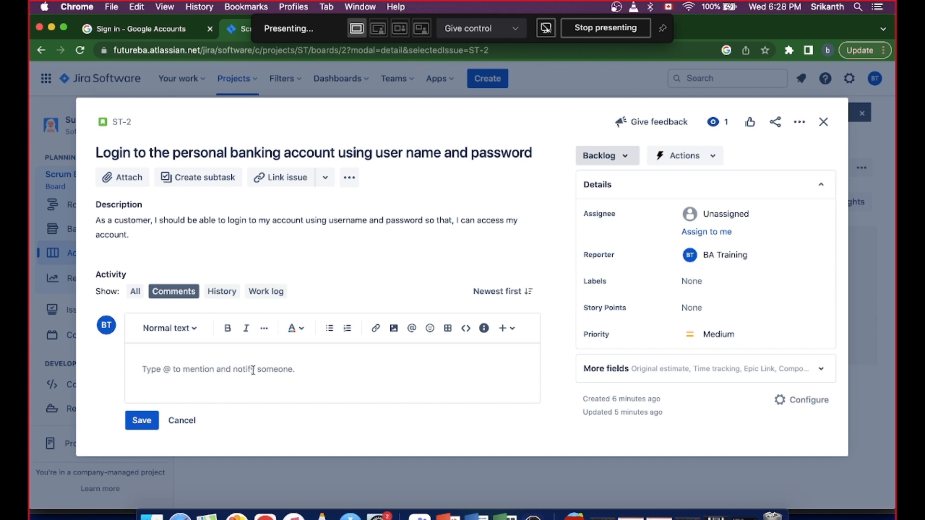
type("s")
key("BackSpace")
key("BackSpace")
type("had a meed")
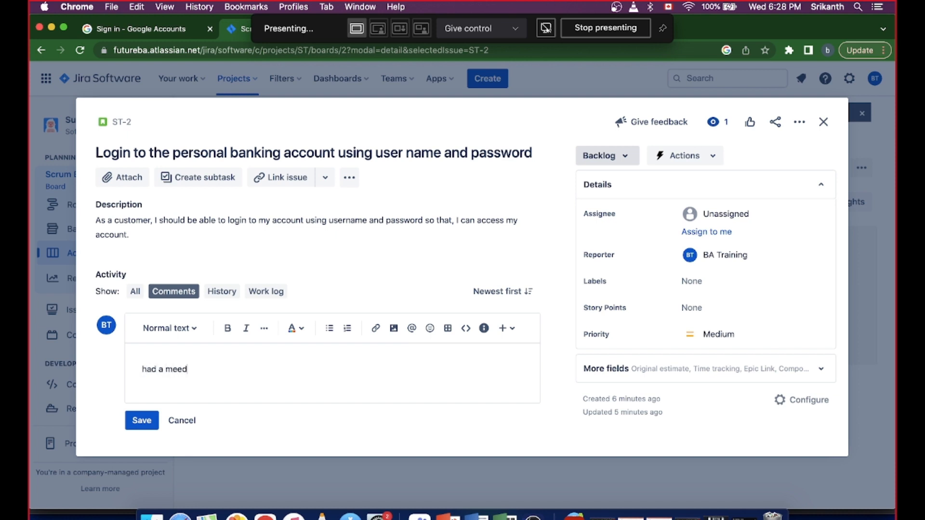
key("BackSpace")
type("ting on this topic the ")
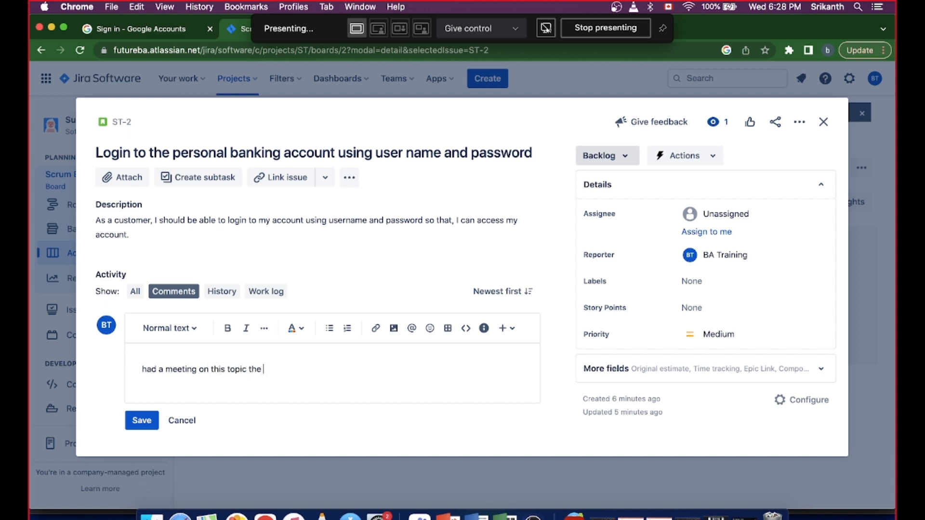
type("business will get back ")
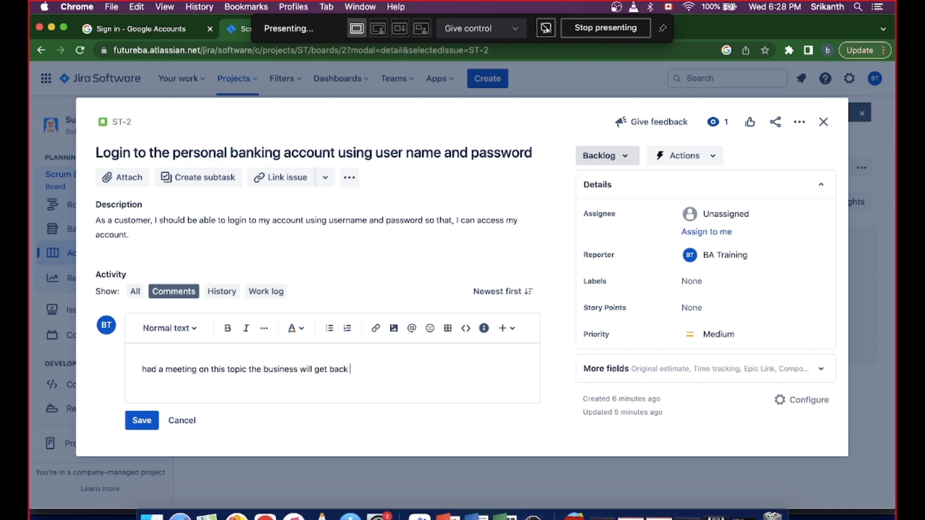
type("2 days laters.")
key("Return")
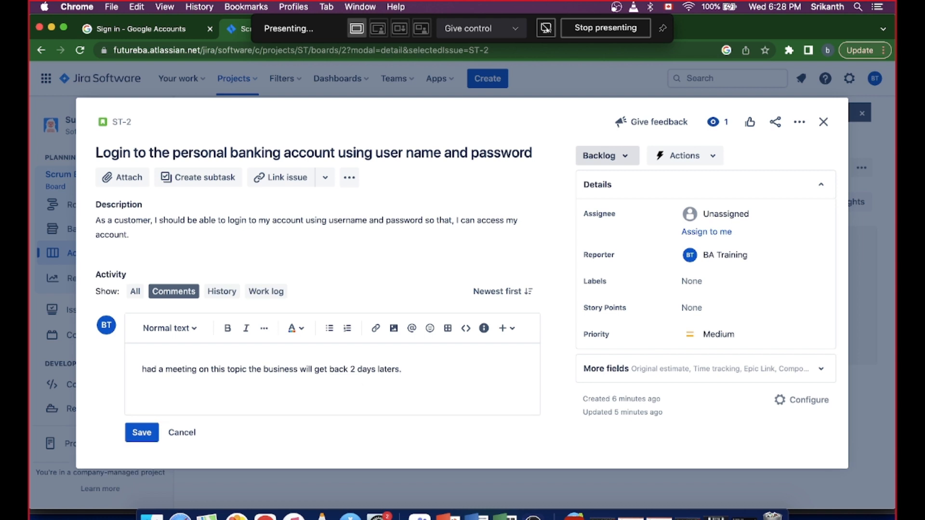
- Mention BA Training on a new line of the comment and save it
type("@")
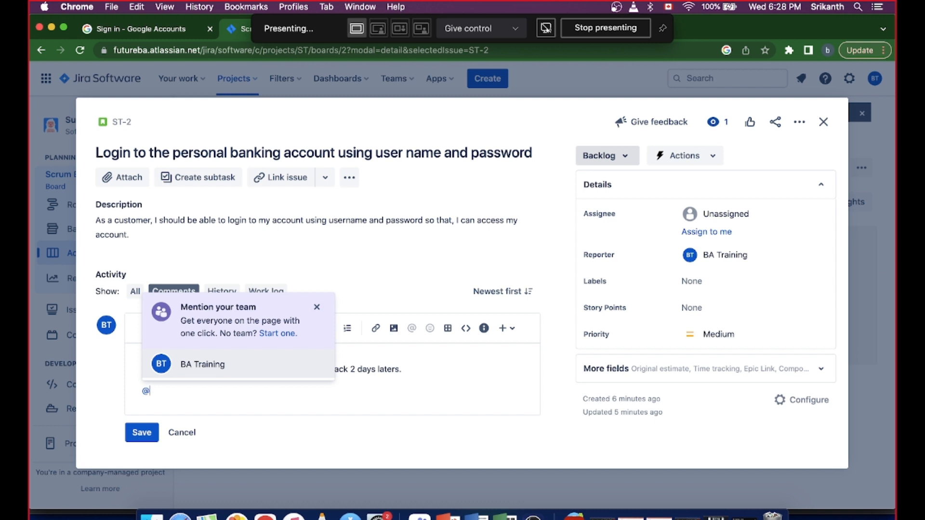
type("ba")
left_click(207, 364)
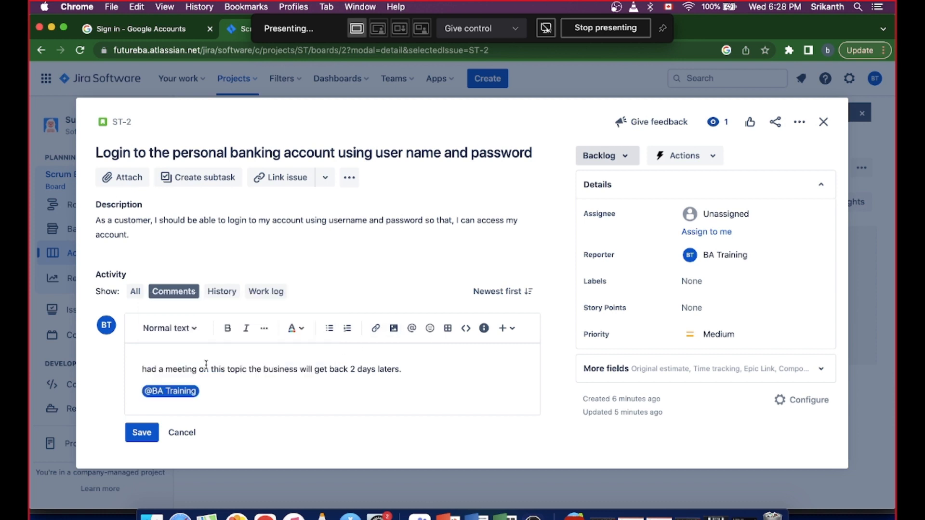
left_click(142, 433)
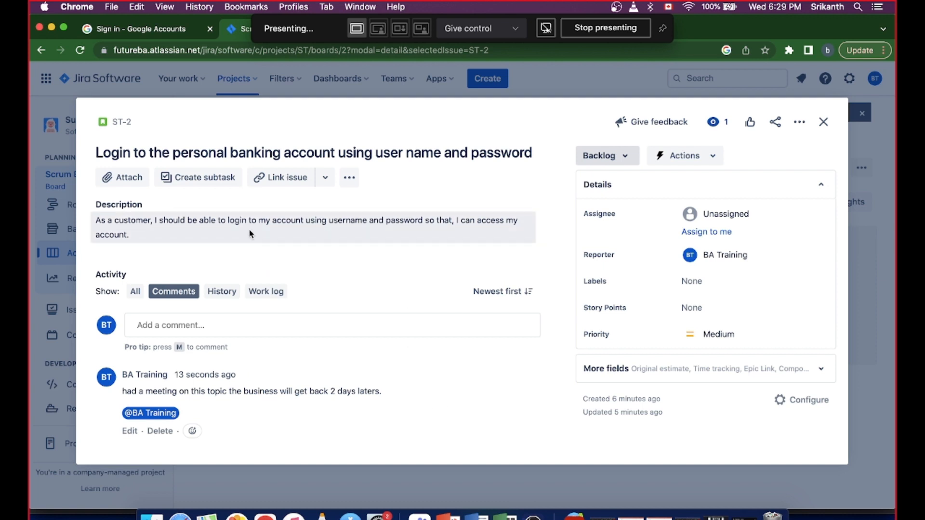
- Create a subtask named "Development" under the login story
left_click(219, 183)
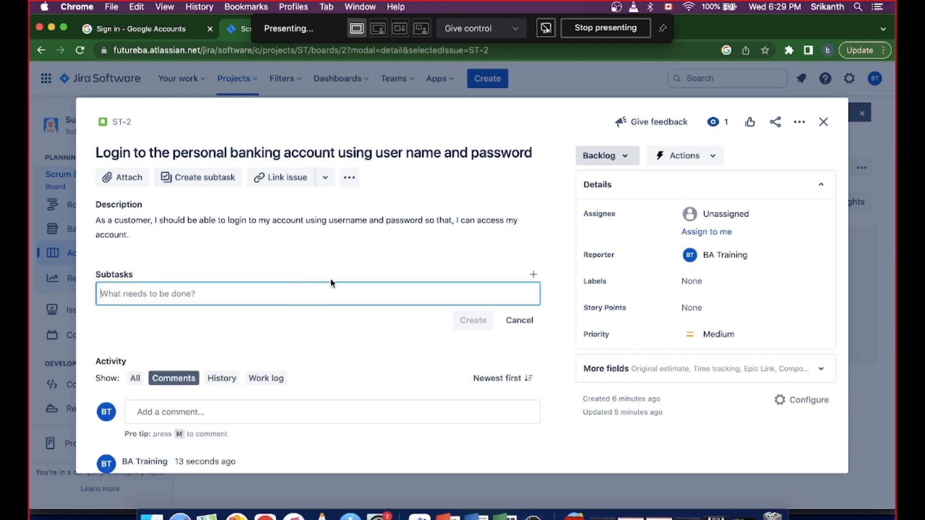
type("Develop")
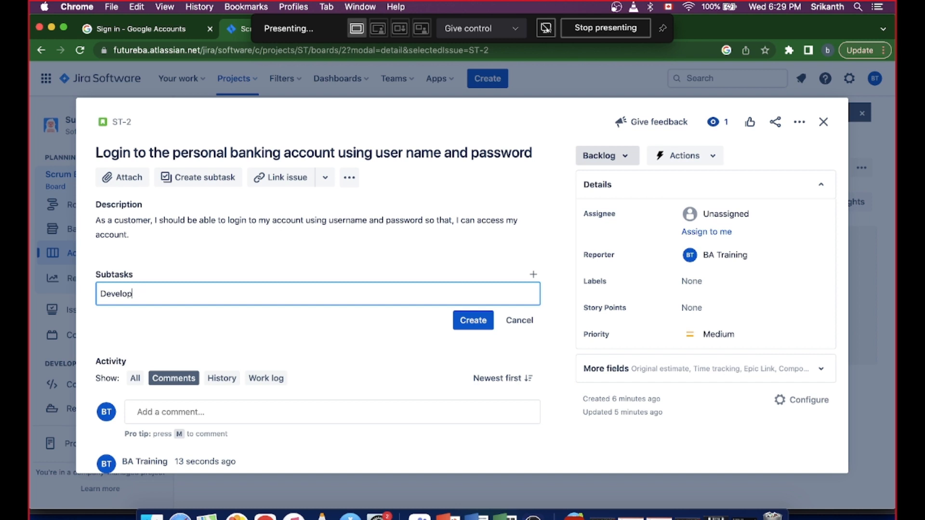
type("ement")
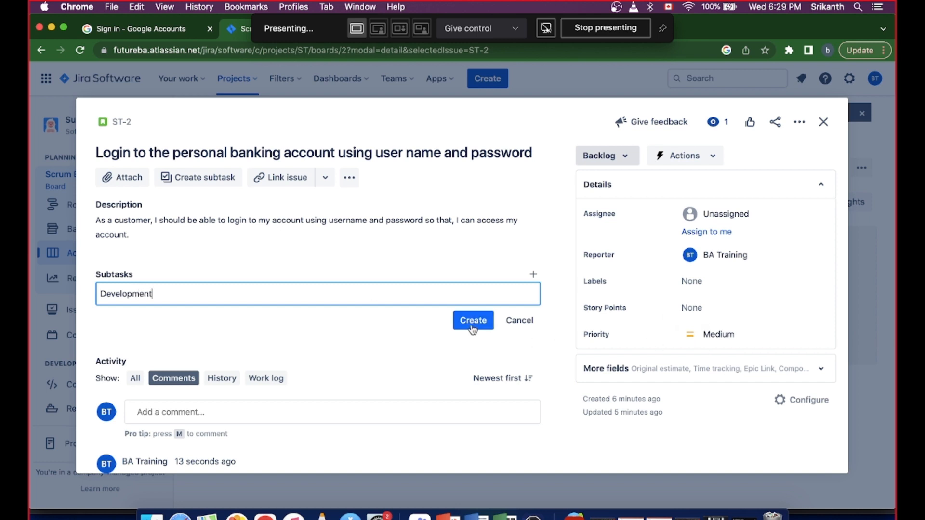
left_click(472, 321)
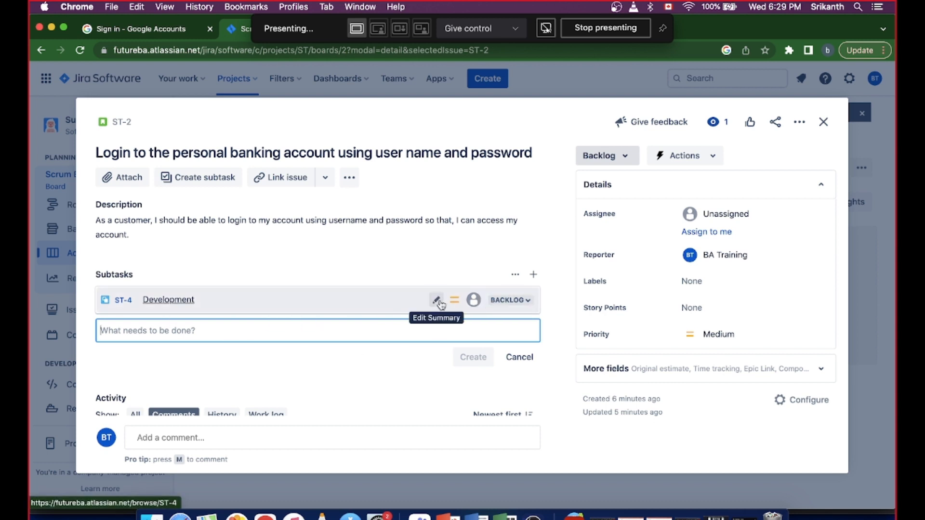
- Assign the Development subtask to BA Training
left_click(474, 303)
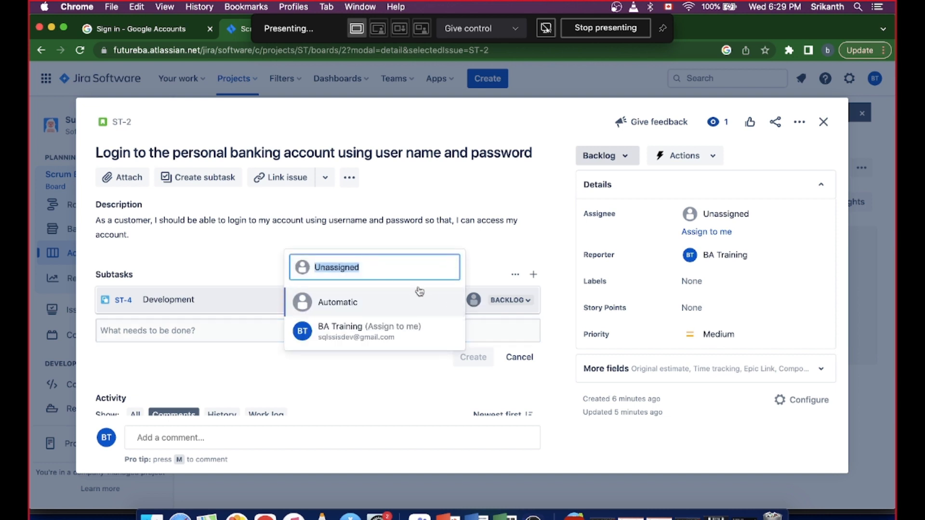
type("developer")
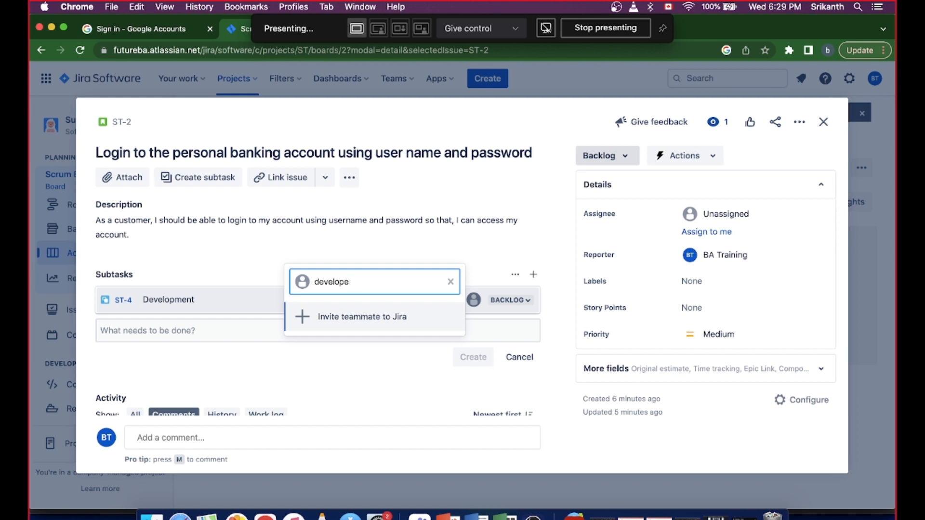
key("BackSpace")
key("BackSpace")
key("BackSpace")
key("BackSpace")
key("BackSpace")
key("BackSpace")
key("BackSpace")
key("BackSpace")
type("ba")
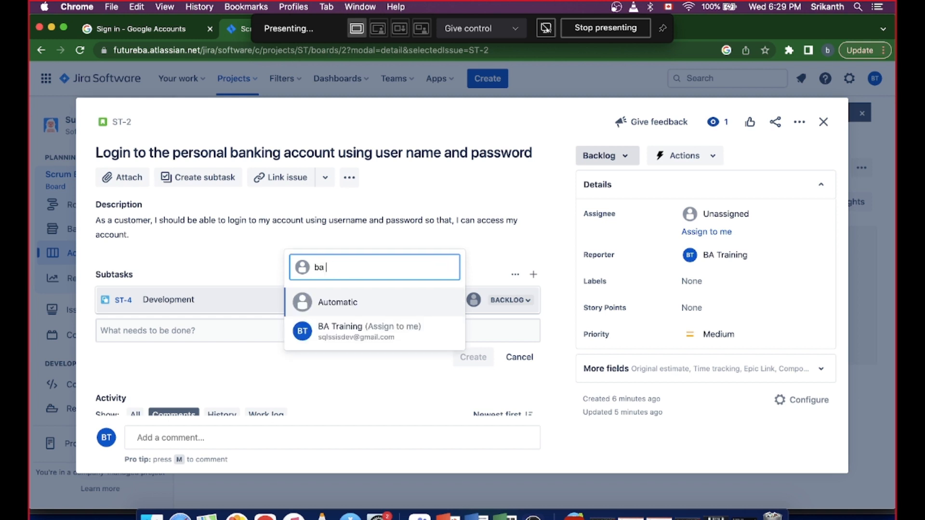
left_click(366, 311)
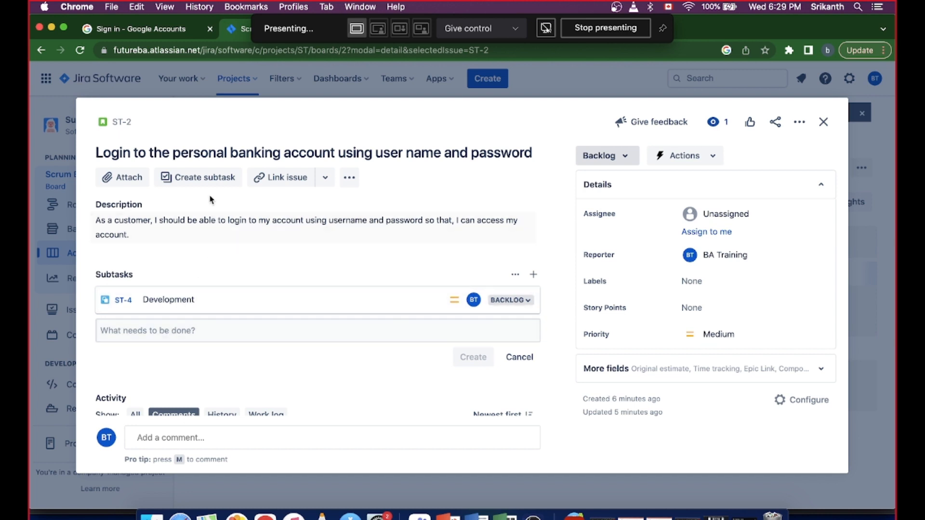
- Create a second subtask named "QA testing" under the login story
left_click(198, 177)
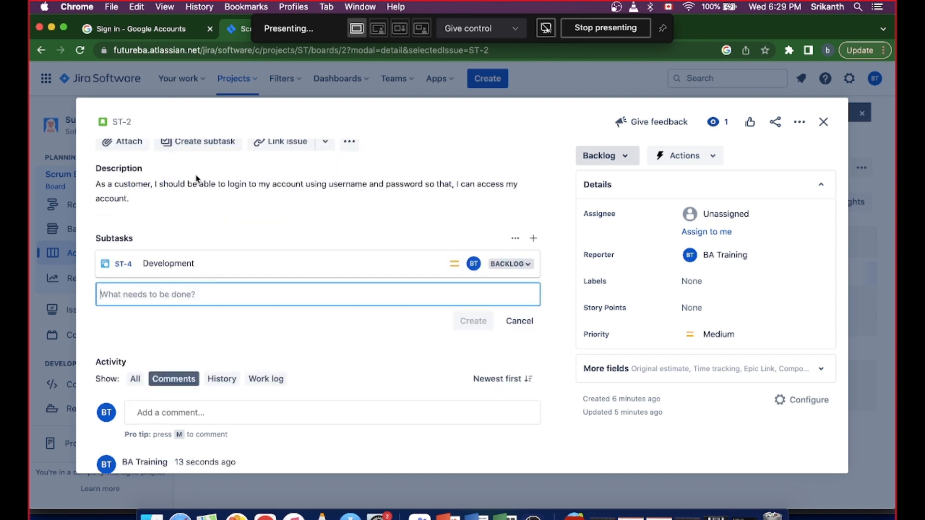
type("QA testing")
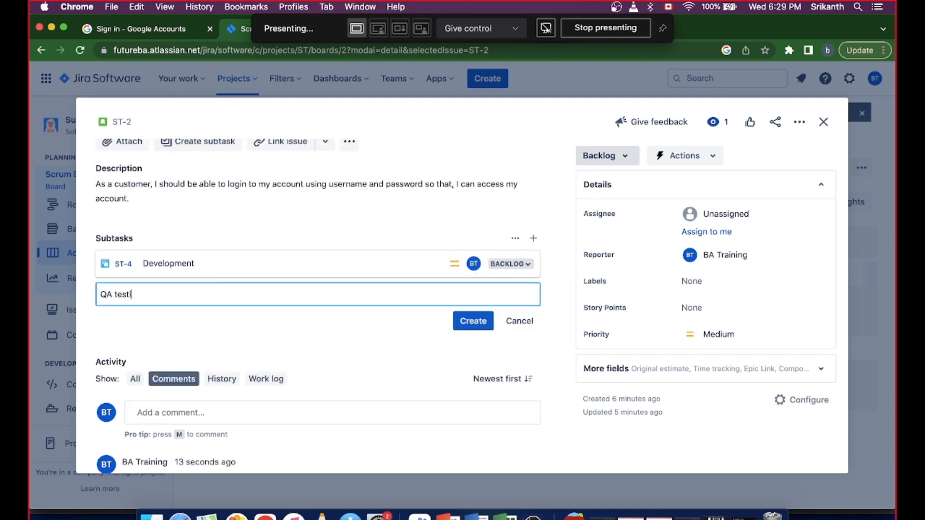
left_click(209, 347)
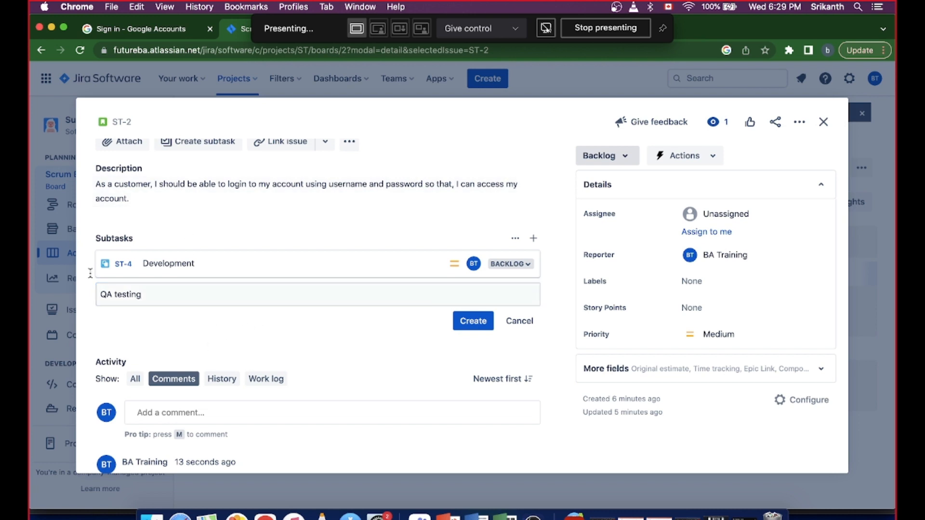
left_click(472, 321)
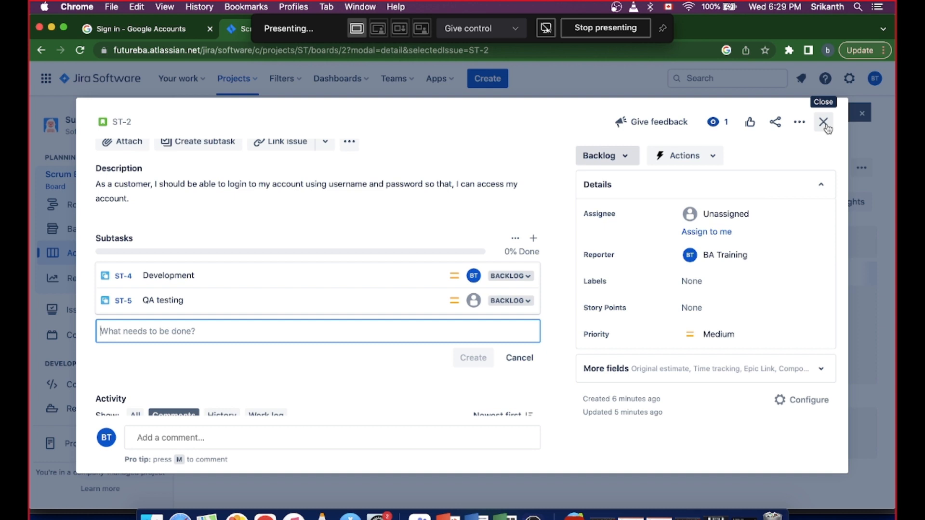
left_click(714, 157)
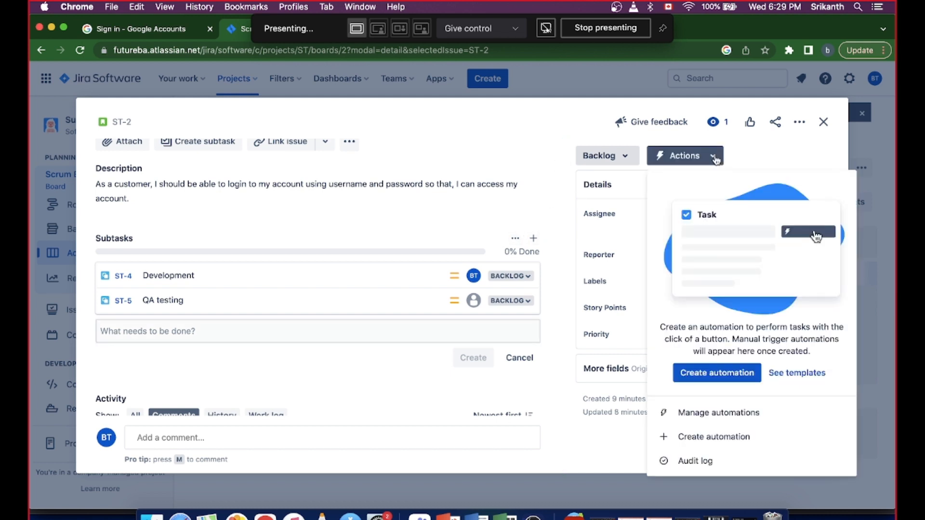
left_click(715, 158)
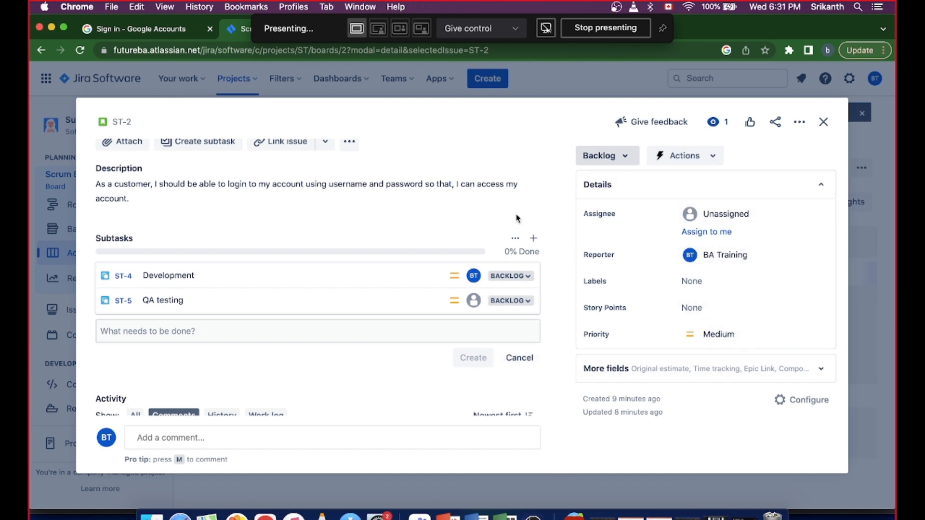
scroll(516, 218, "up", 2)
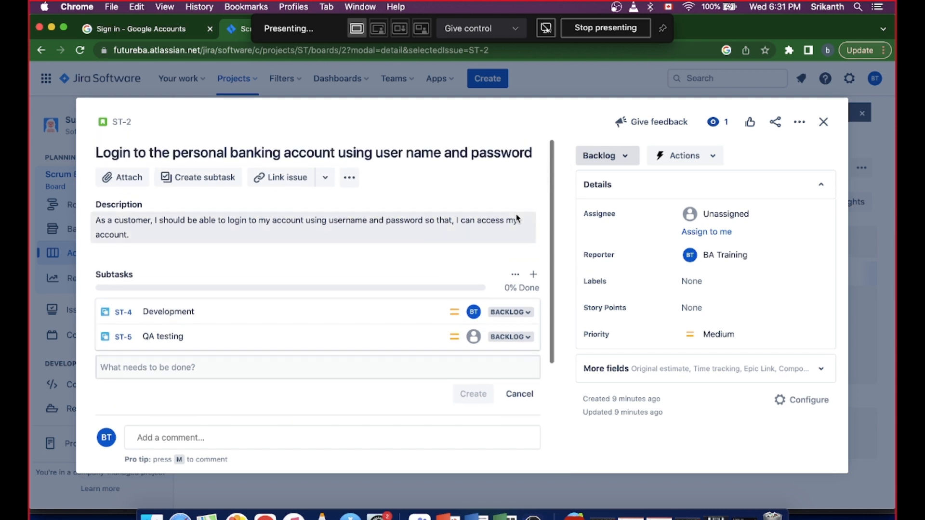
left_click(325, 179)
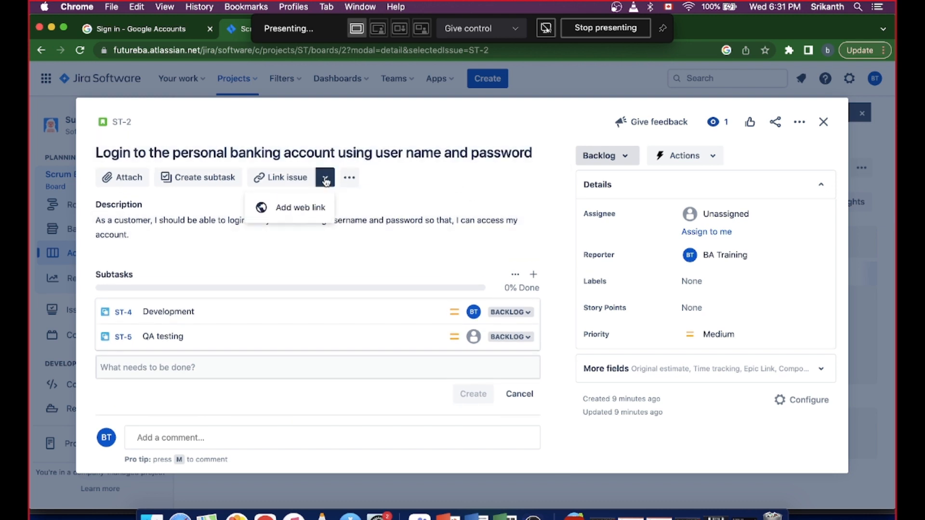
left_click(350, 178)
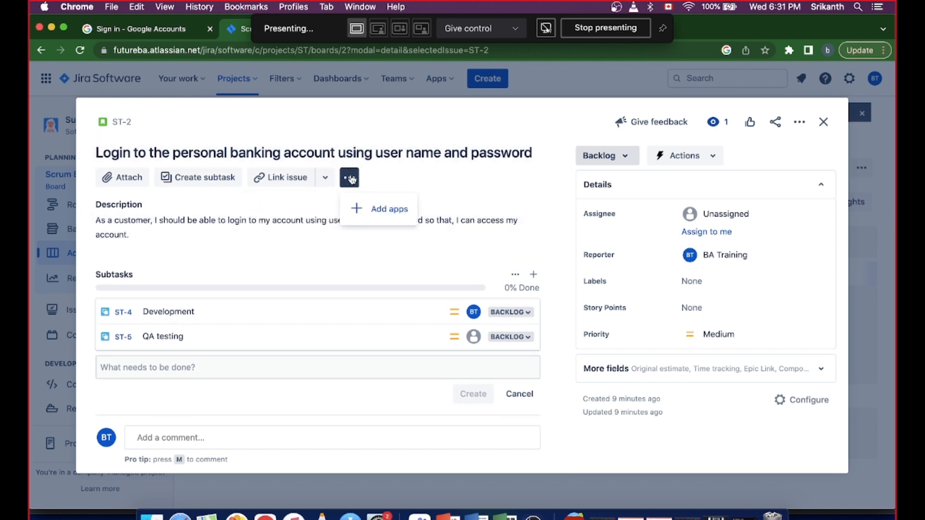
left_click(430, 182)
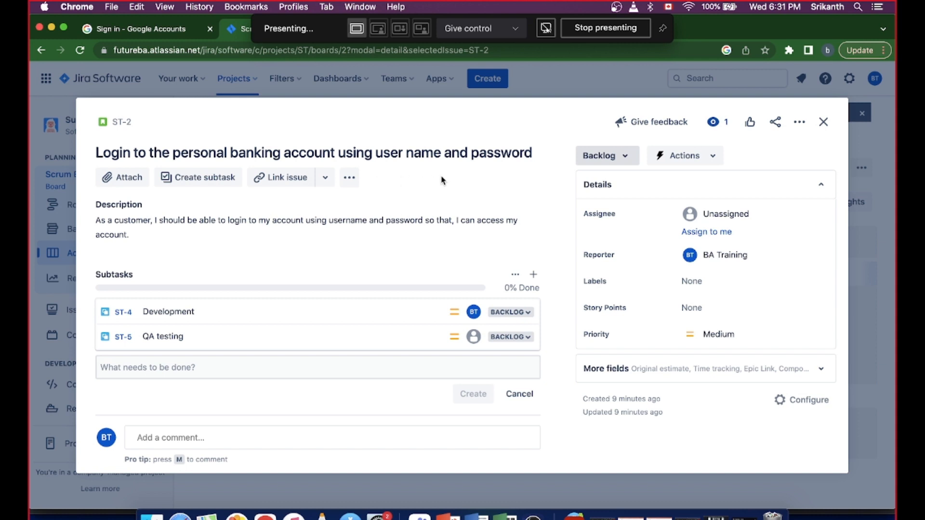
- Move the Development subtask through In Progress to Done on the Scrum Sprint 1 board after viewing its details
left_click(822, 122)
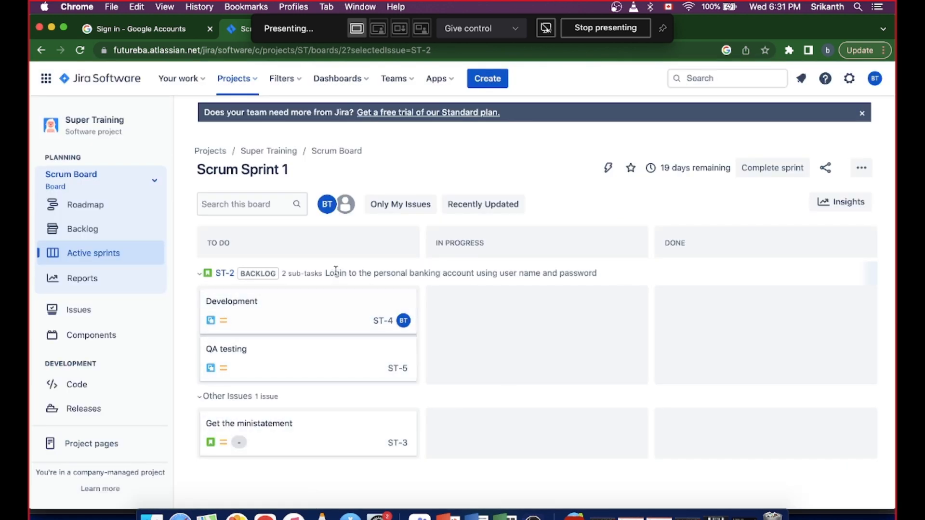
left_click(320, 324)
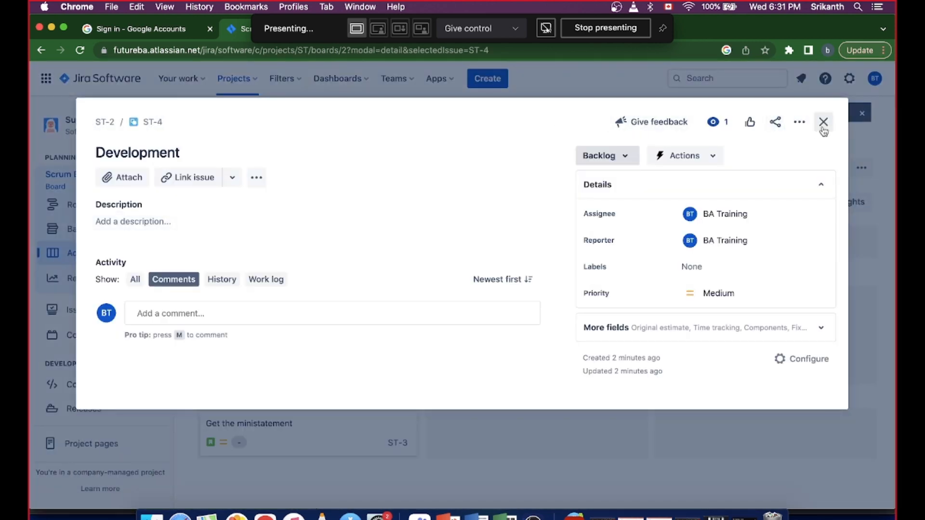
left_click(823, 123)
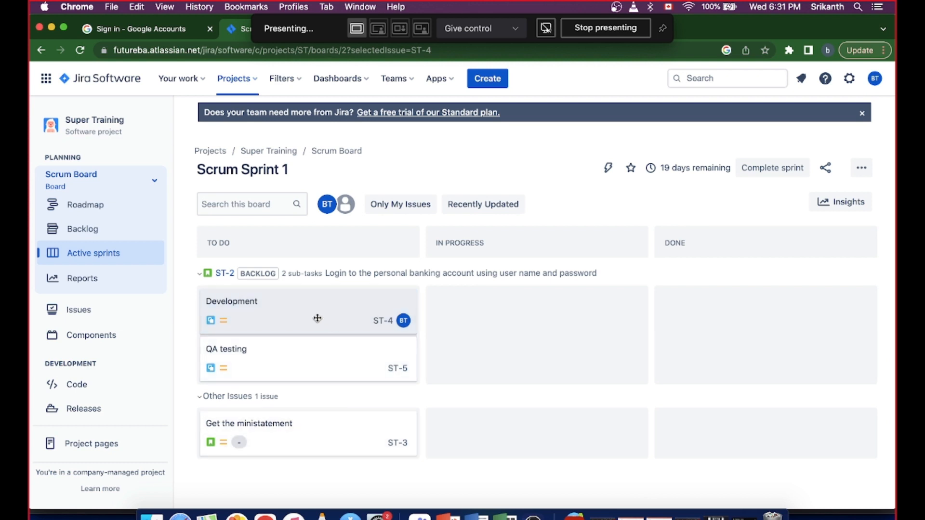
left_click_drag(318, 312, 544, 318)
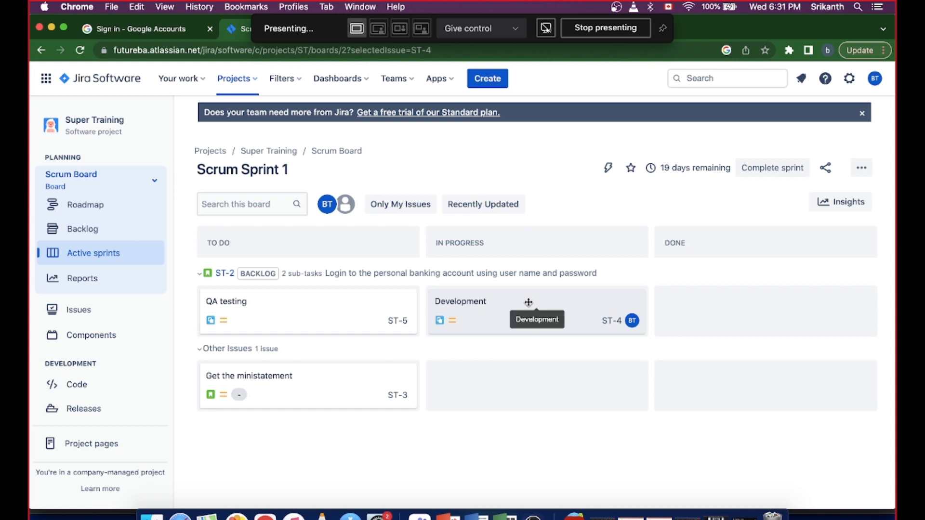
left_click_drag(551, 291, 757, 303)
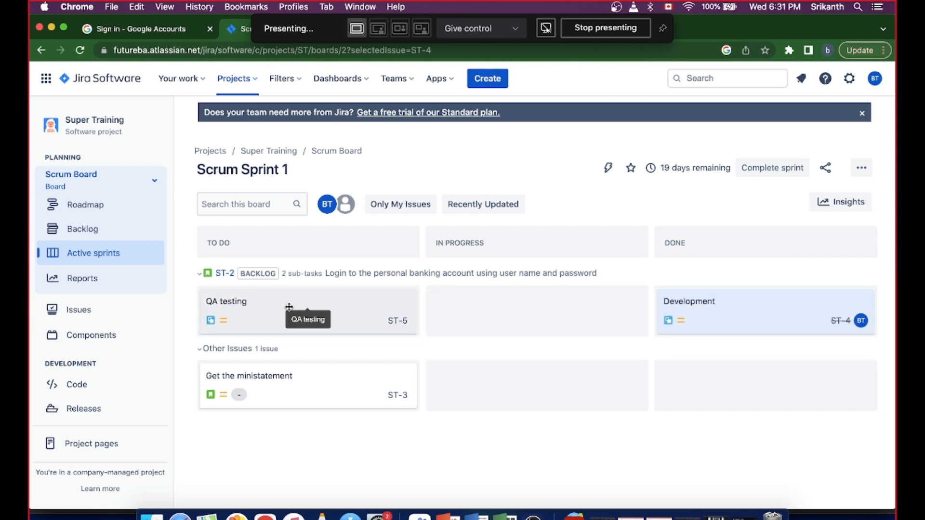
- Move the QA testing subtask from To Do to In Progress on the Scrum Sprint 1 board
left_click_drag(289, 307, 518, 307)
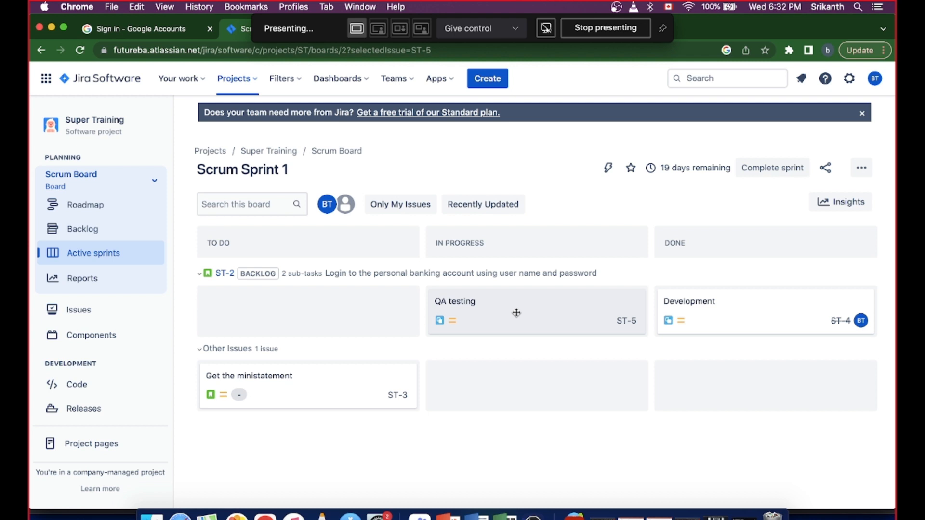
left_click_drag(516, 312, 750, 390)
- Review the sprint's backlog and the login story's subtask progress, collapsing and expanding the story on the sprint board
left_click(199, 278)
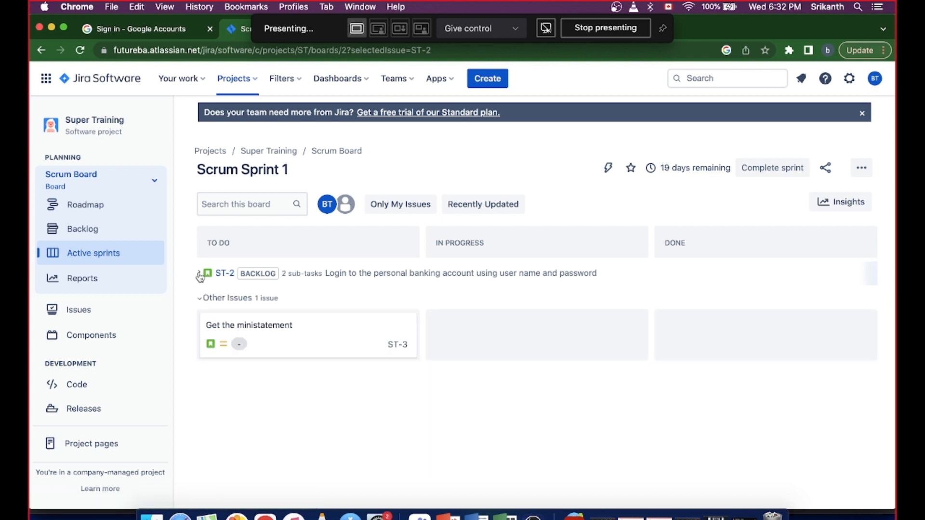
left_click(200, 278)
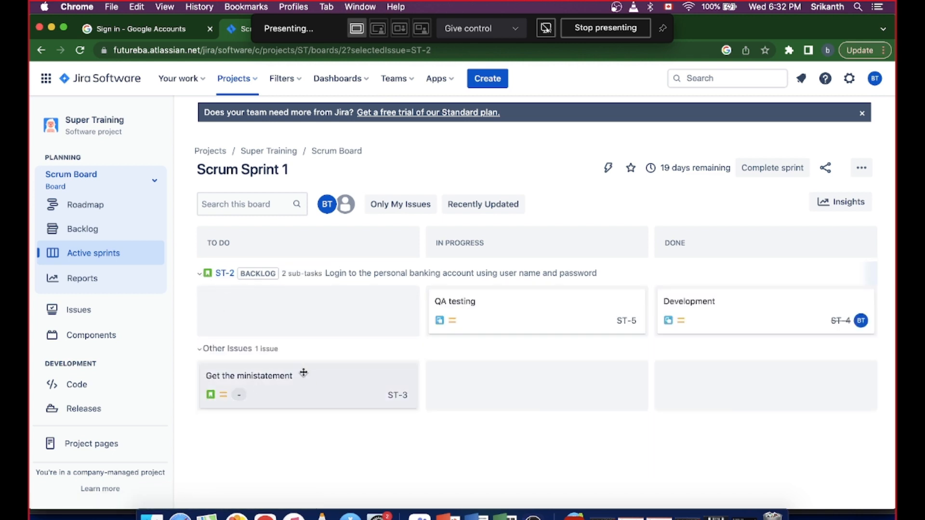
left_click(100, 230)
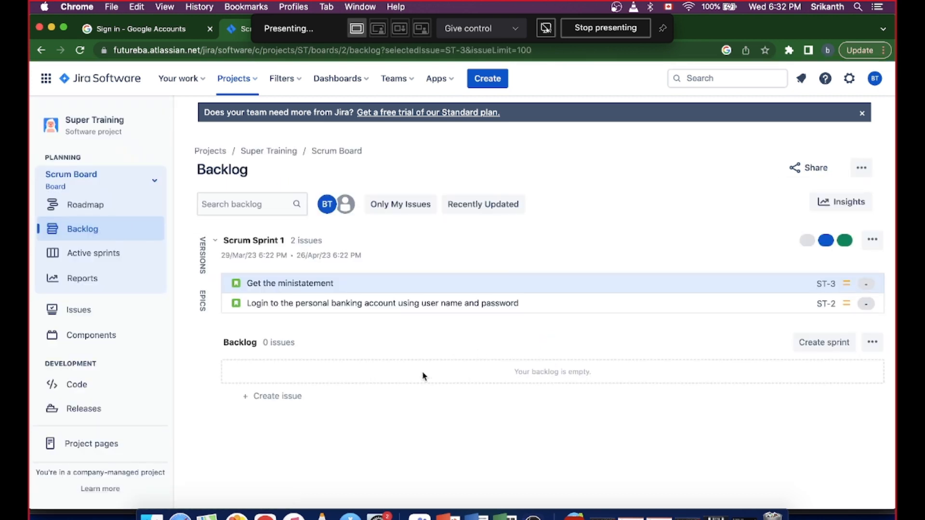
left_click(94, 254)
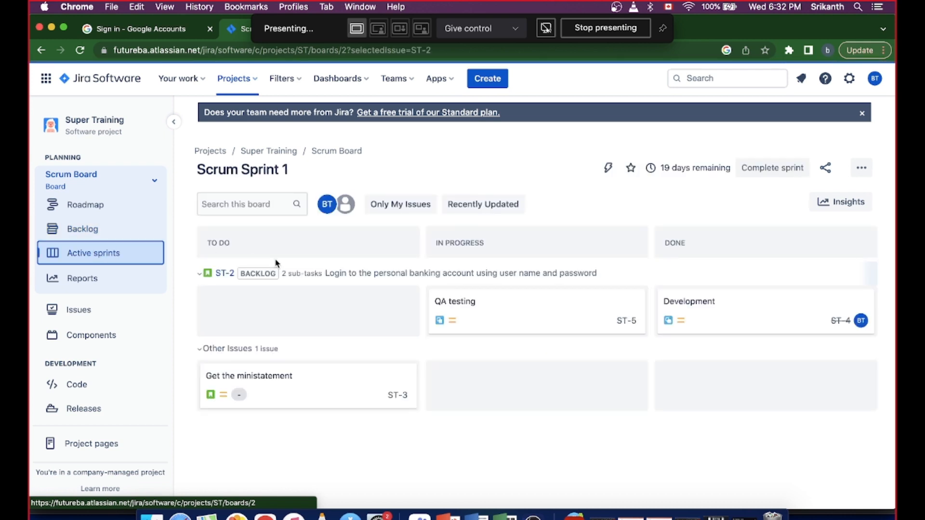
left_click(369, 276)
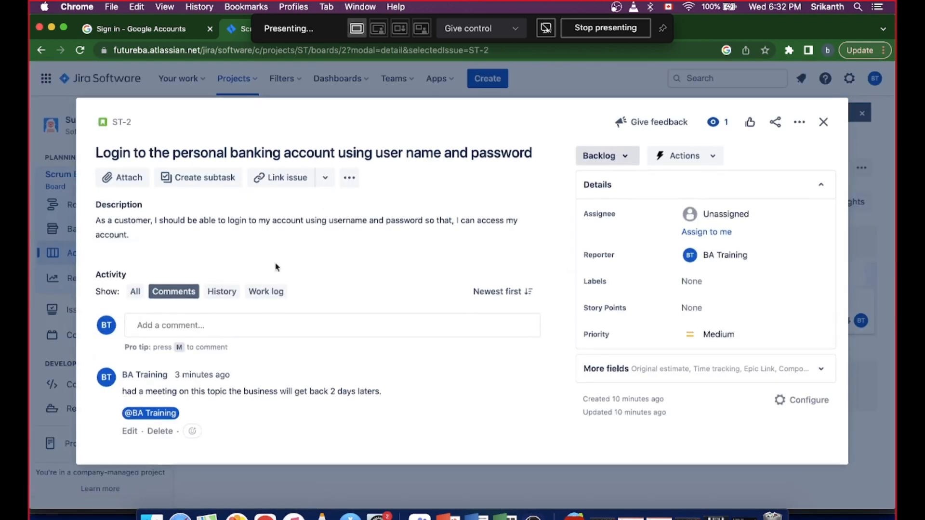
left_click(823, 121)
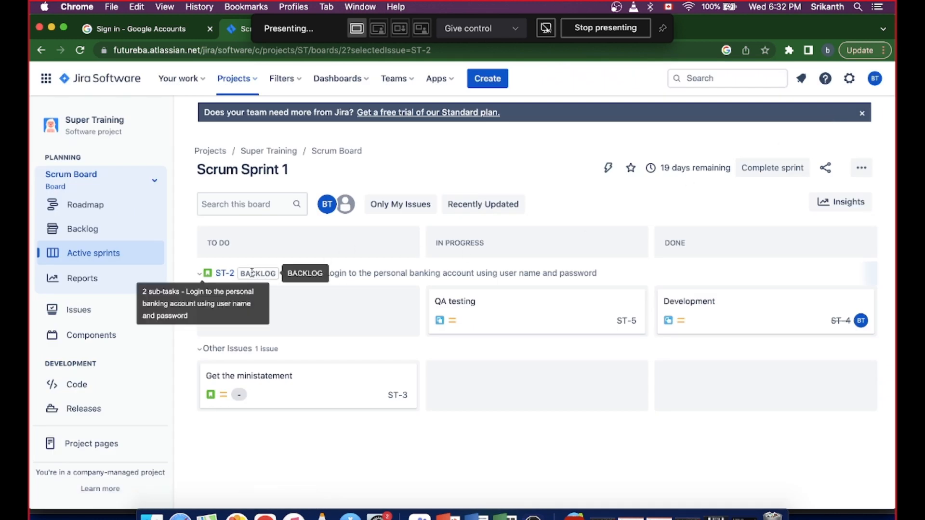
left_click(199, 274)
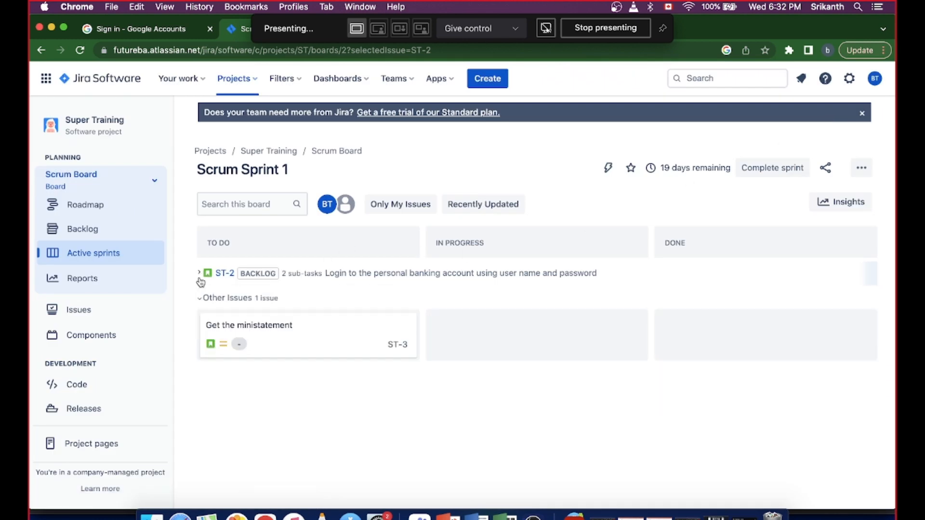
left_click(200, 278)
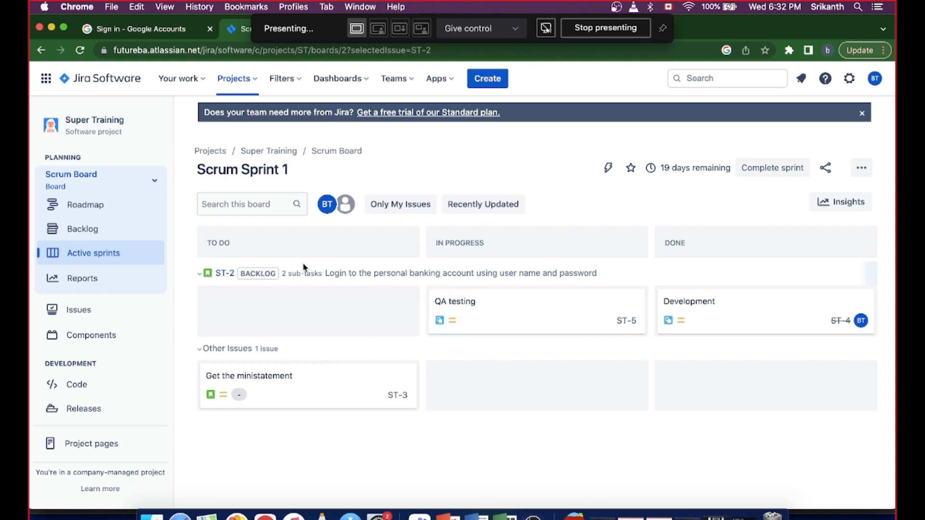
- View the "Get the ministatement" story and move it through In Progress to Done on the sprint board
left_click(313, 385)
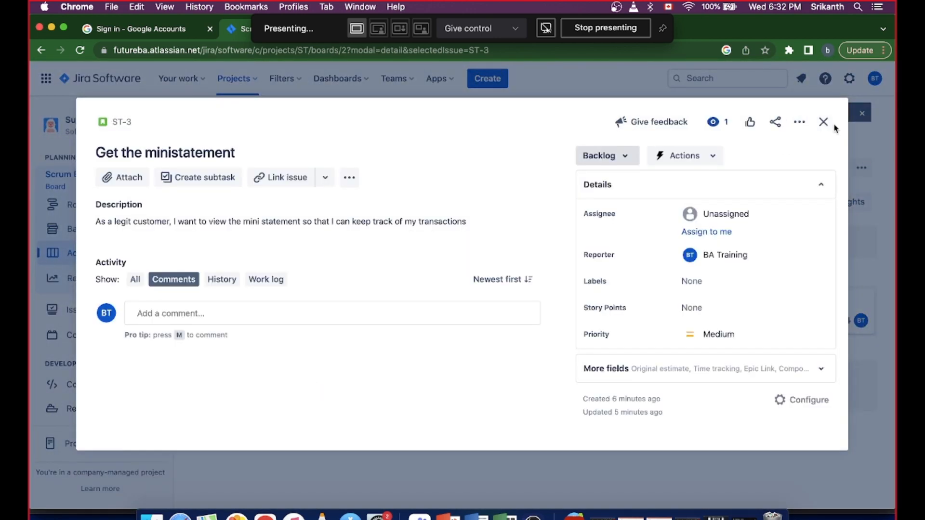
left_click(823, 121)
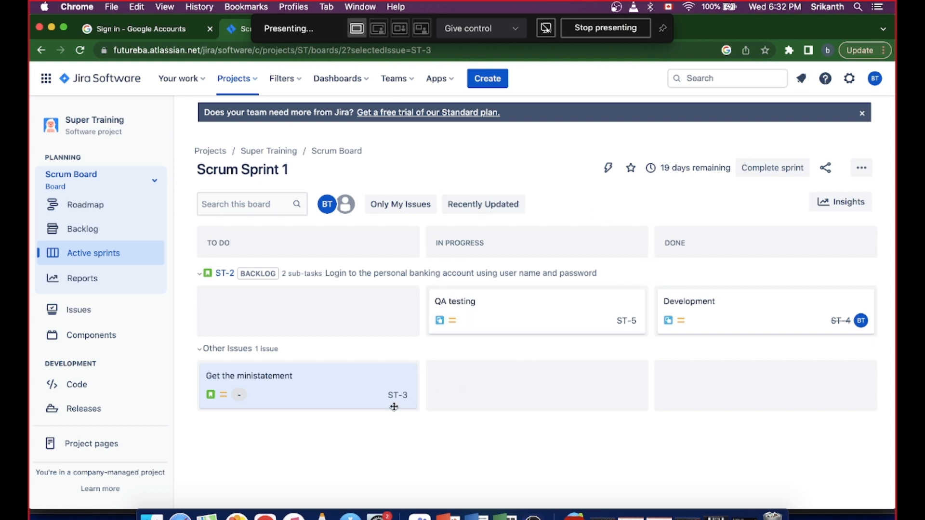
left_click(323, 386)
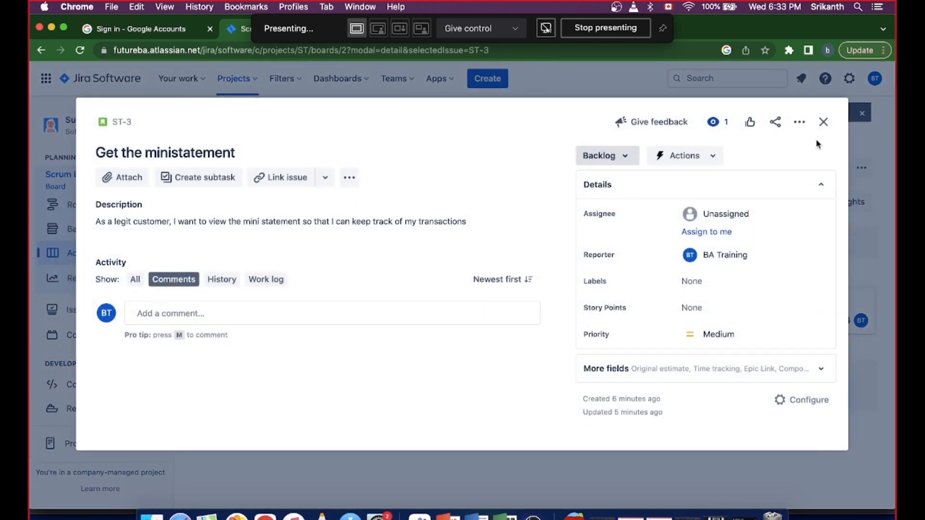
left_click(824, 122)
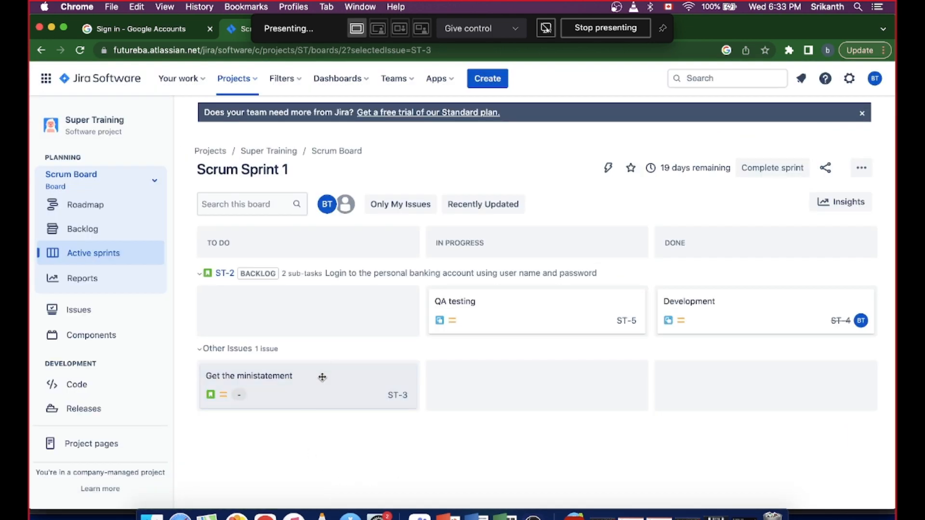
left_click_drag(323, 377, 545, 382)
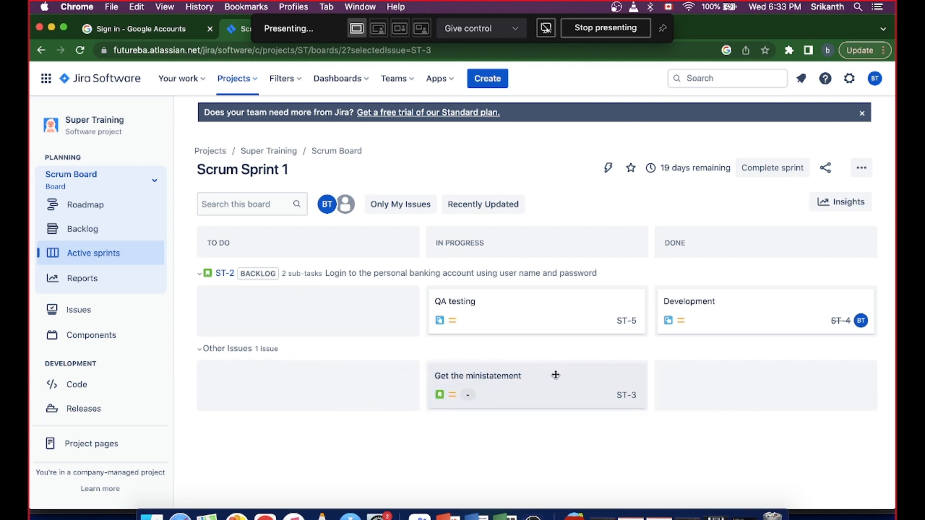
left_click_drag(556, 374, 791, 384)
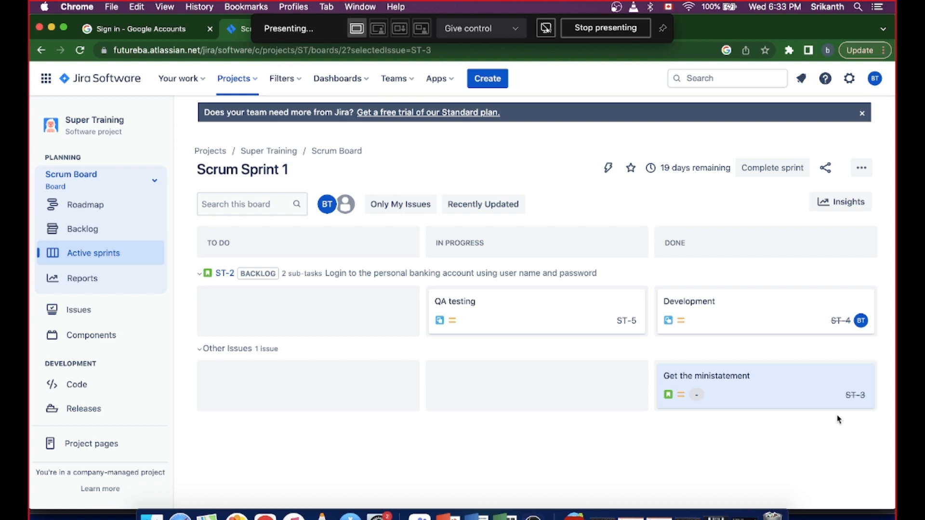
- Review the Super Training issues list, including the assignee filter choices, my open issues and the done issues
left_click(87, 309)
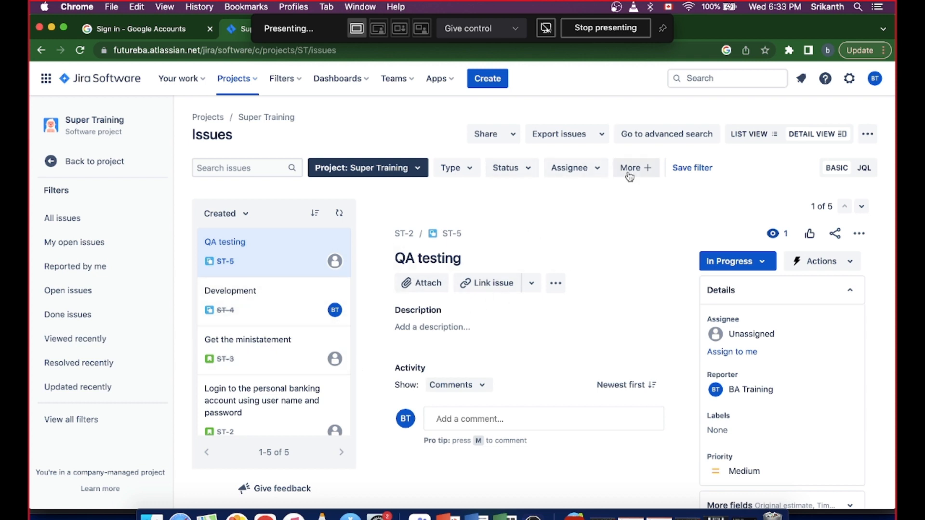
left_click(596, 169)
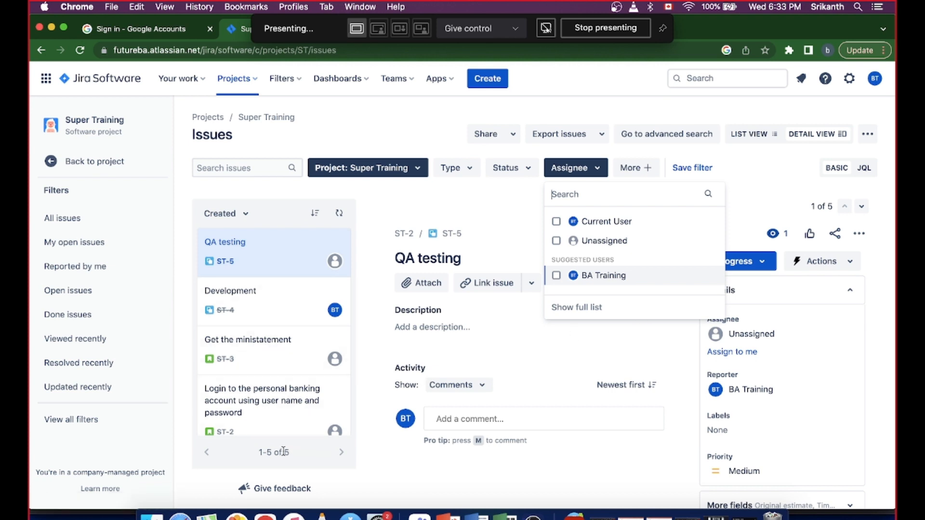
left_click(494, 195)
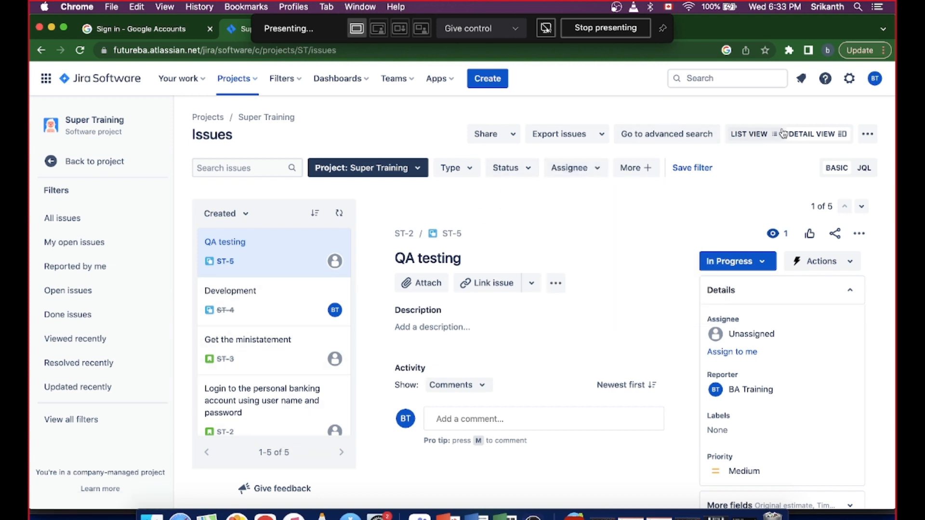
left_click(60, 247)
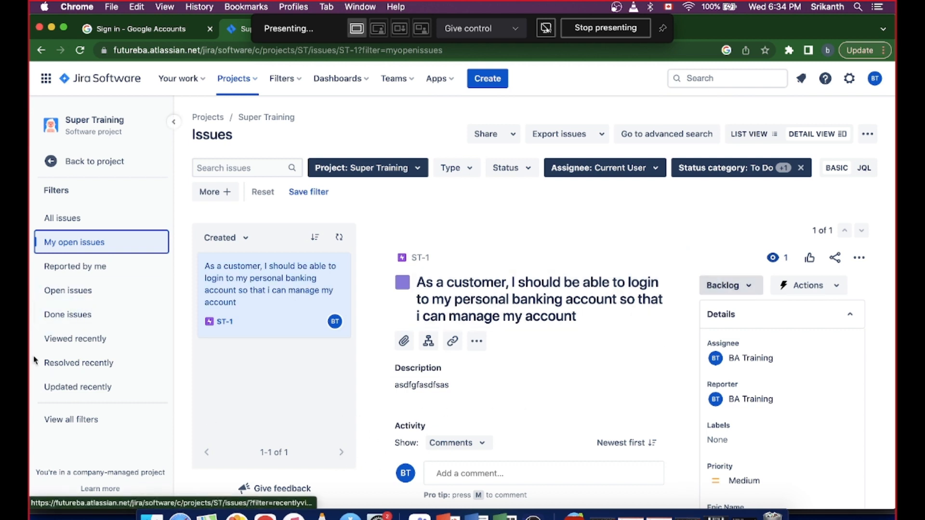
left_click(67, 317)
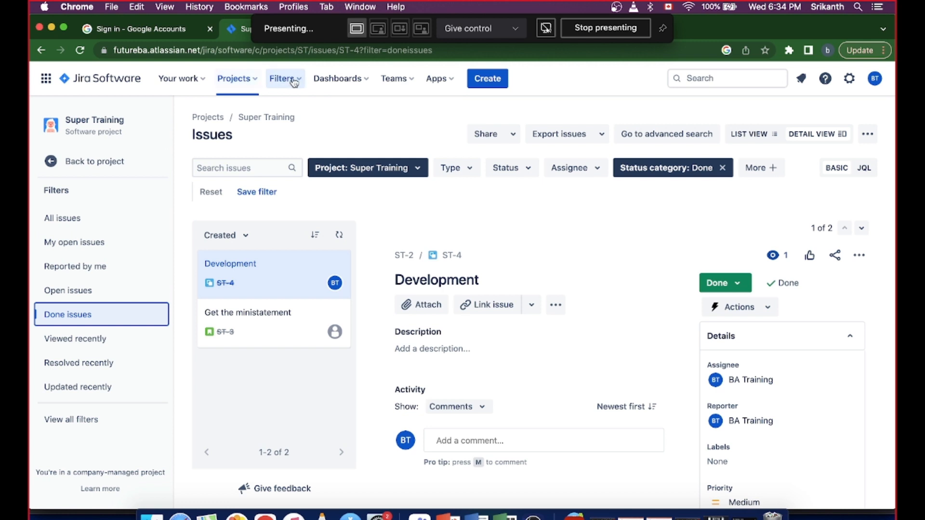
- Return to the Super Training project and examine the login story on the ST board's Kanban board
left_click(252, 82)
left_click(278, 133)
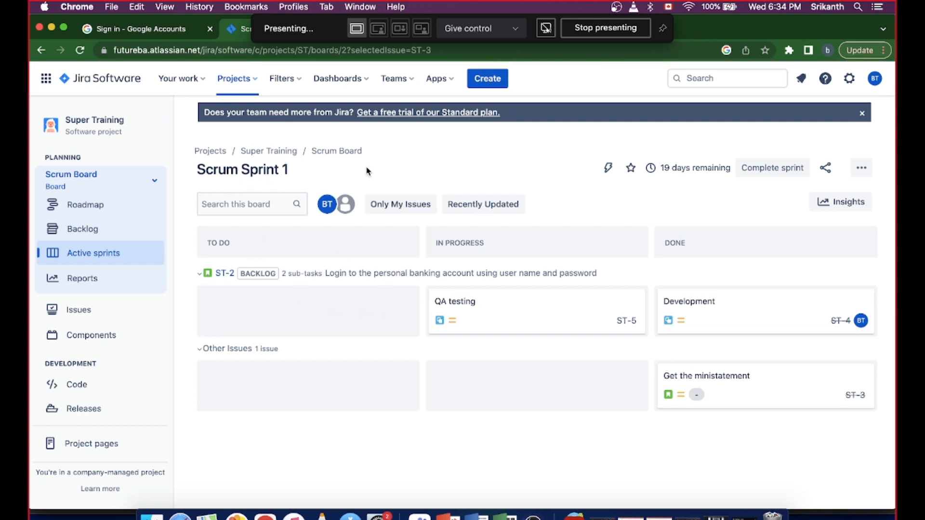
left_click(155, 184)
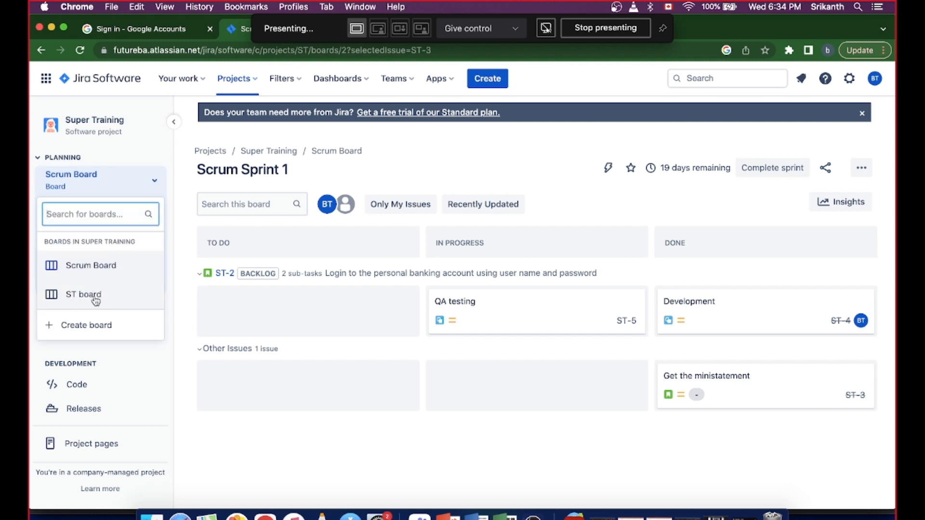
left_click(96, 301)
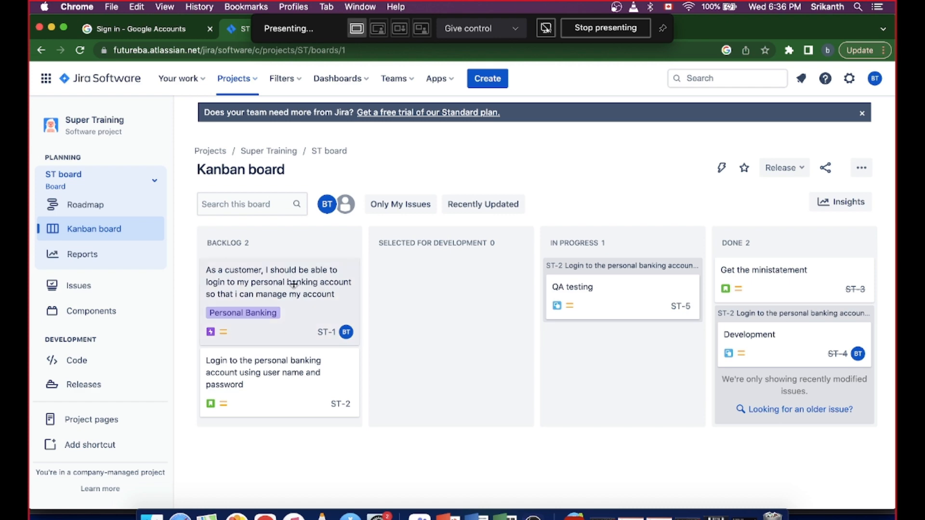
left_click(263, 376)
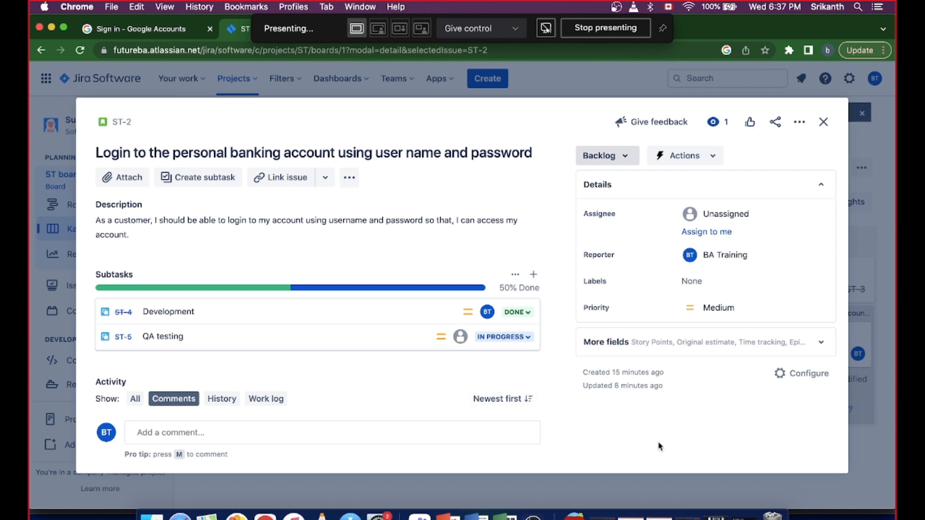
left_click(823, 124)
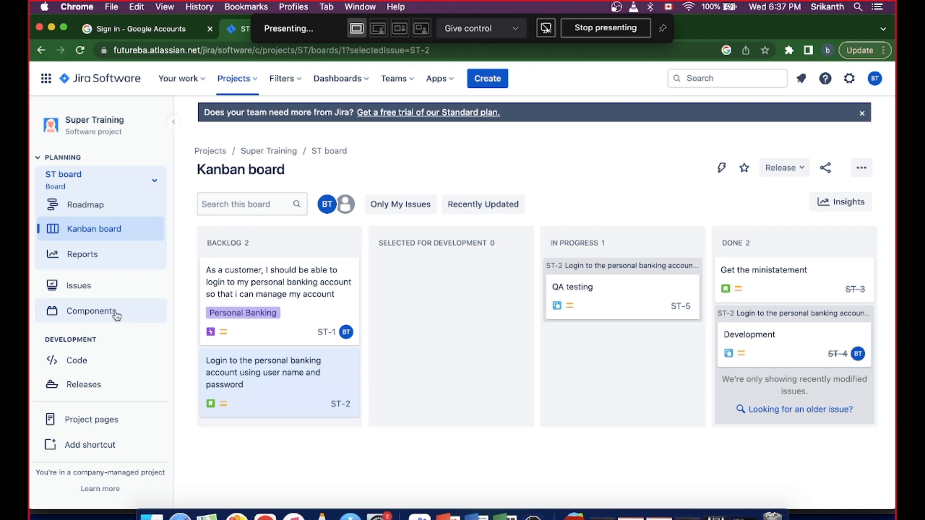
- Examine the ST board's reports overview and the available options for filters, dashboards and teams
left_click(85, 261)
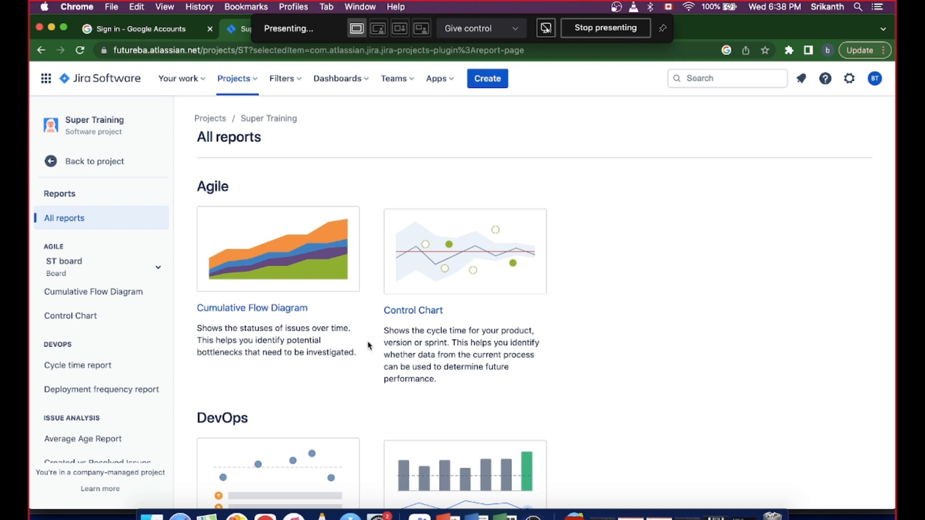
left_click(94, 163)
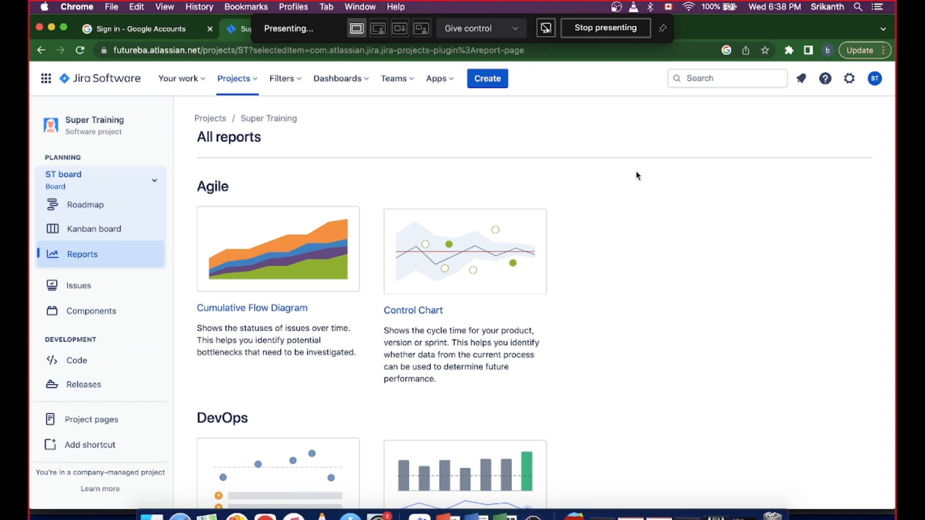
left_click(299, 82)
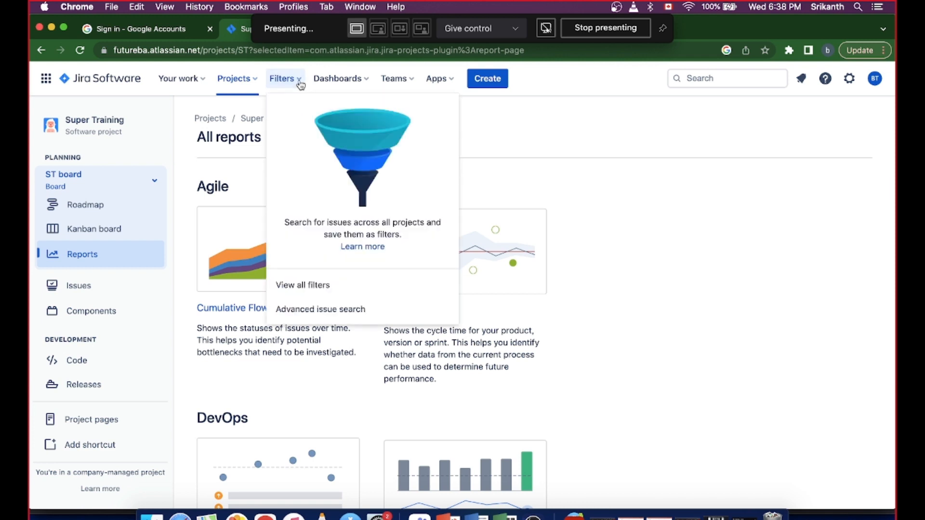
left_click(299, 81)
left_click(300, 83)
left_click(366, 86)
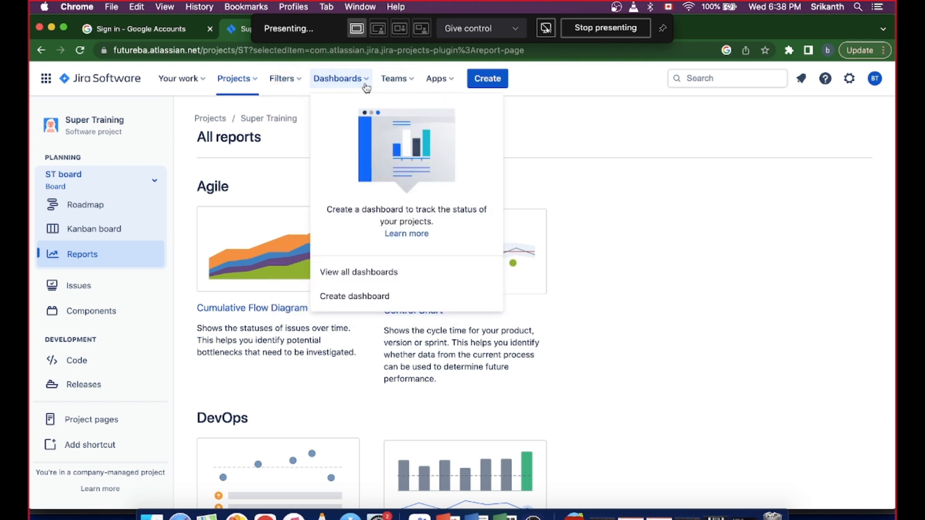
left_click(412, 85)
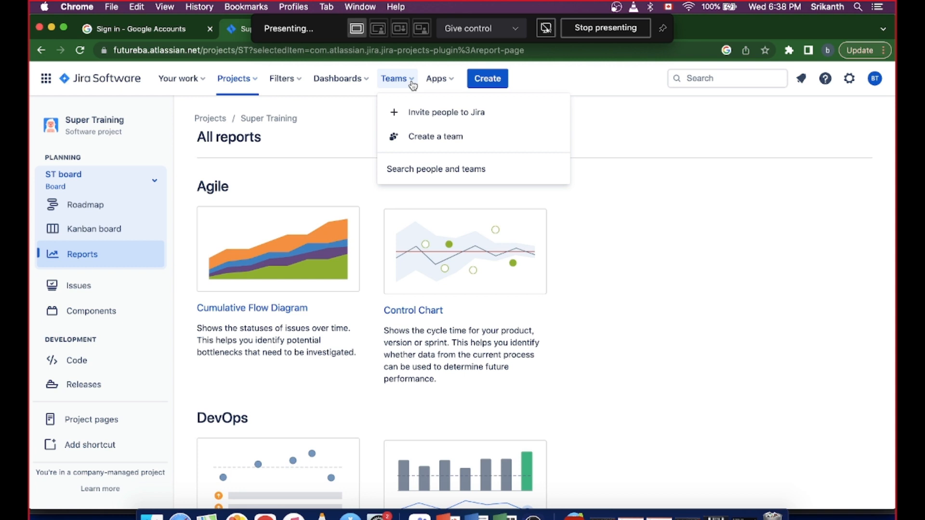
left_click(413, 85)
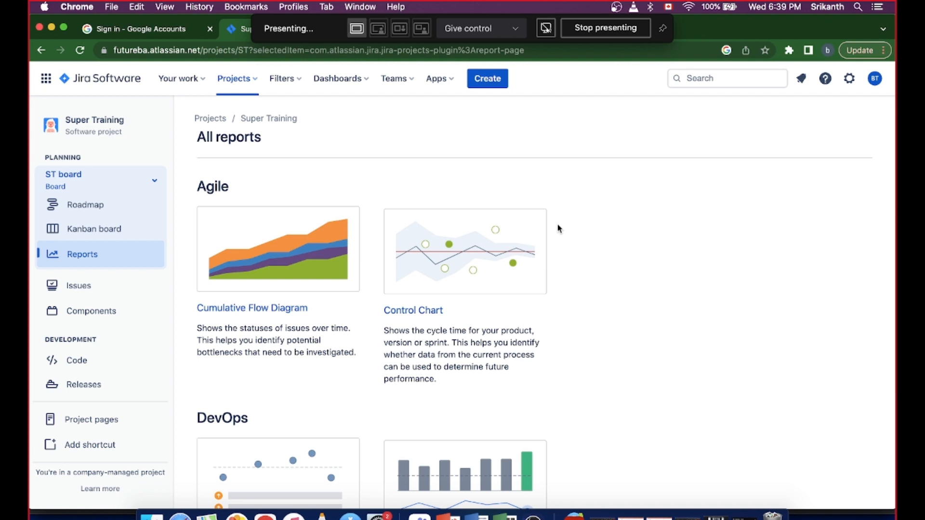
left_click(408, 81)
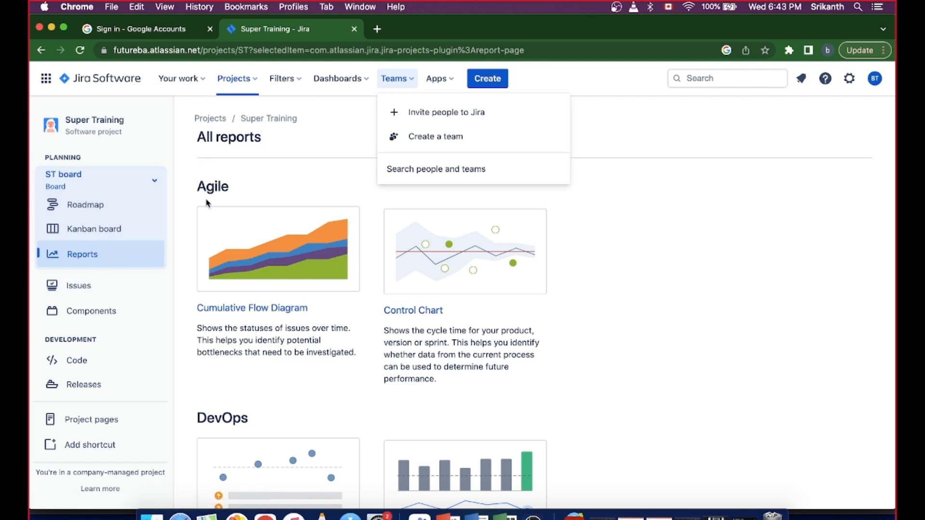
- Open the personal banking login story (ST-2) from the Super Training issues list in its own browser tab
left_click(98, 214)
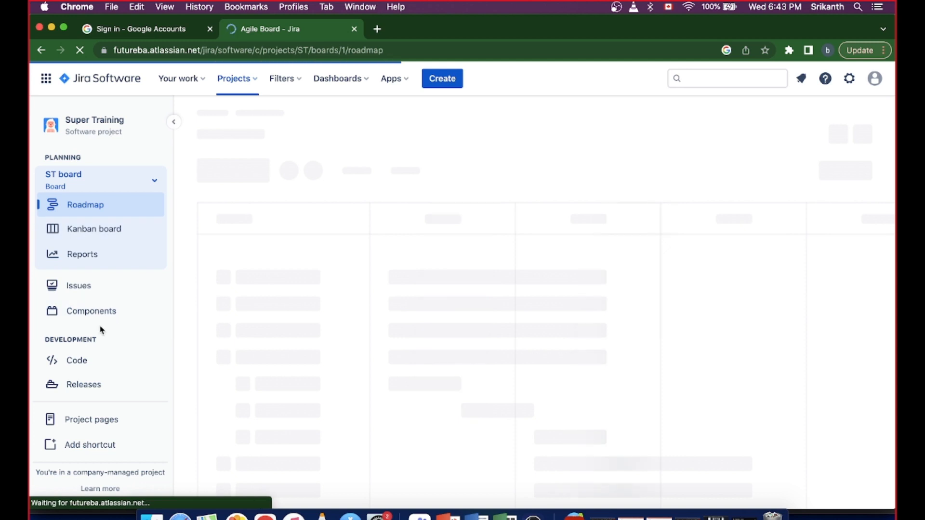
left_click(80, 286)
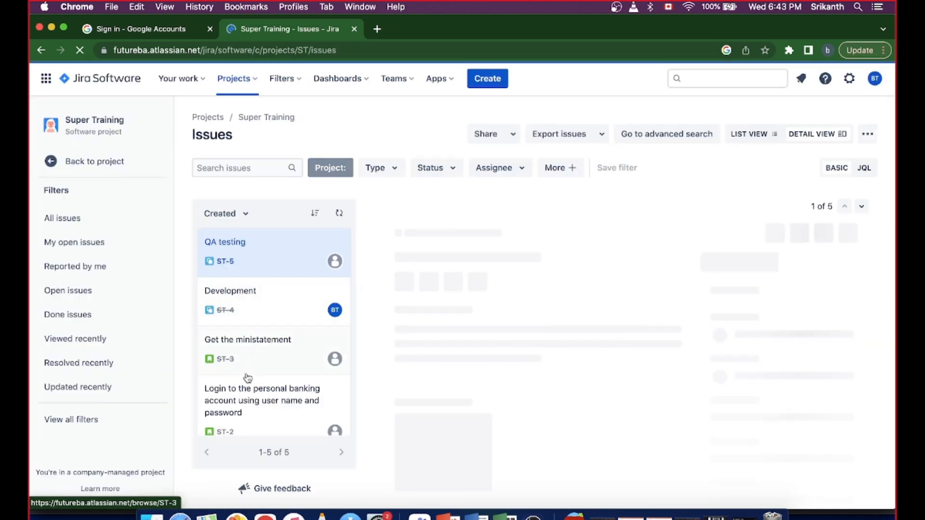
left_click(230, 406)
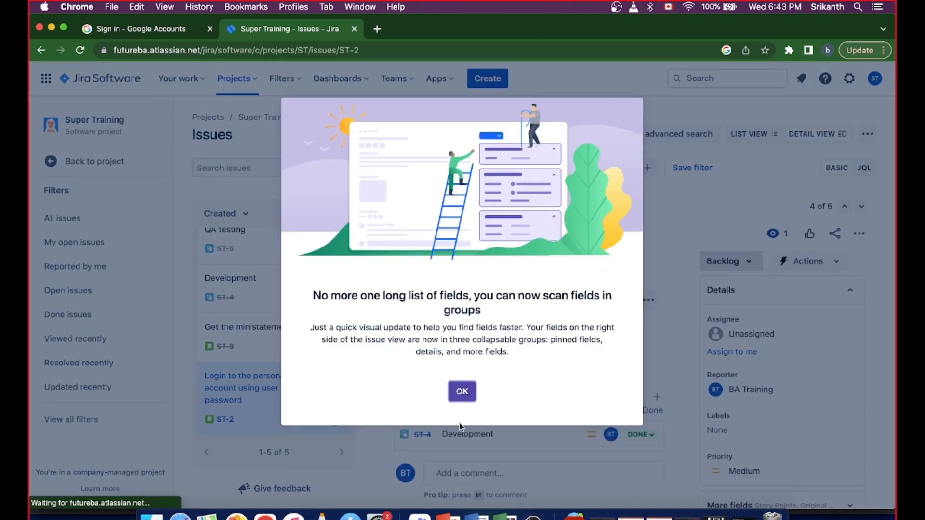
left_click(462, 391)
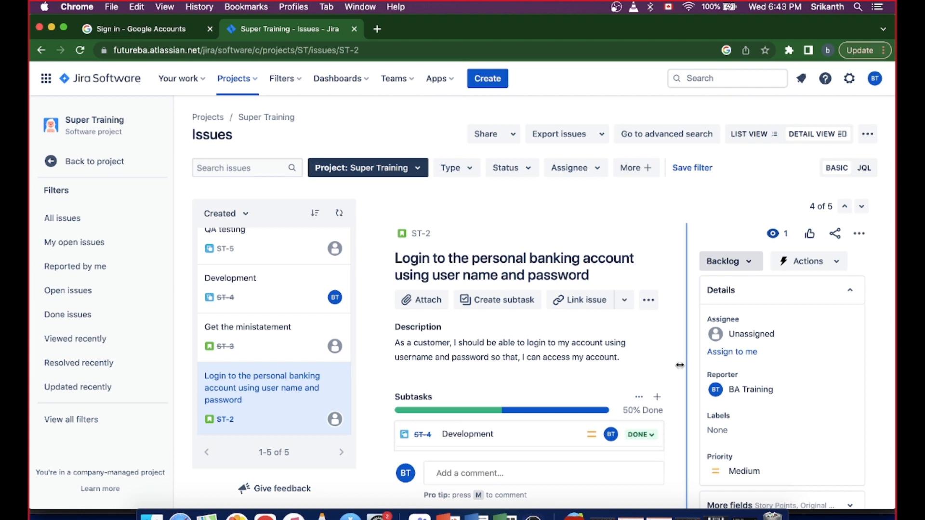
left_click(234, 385)
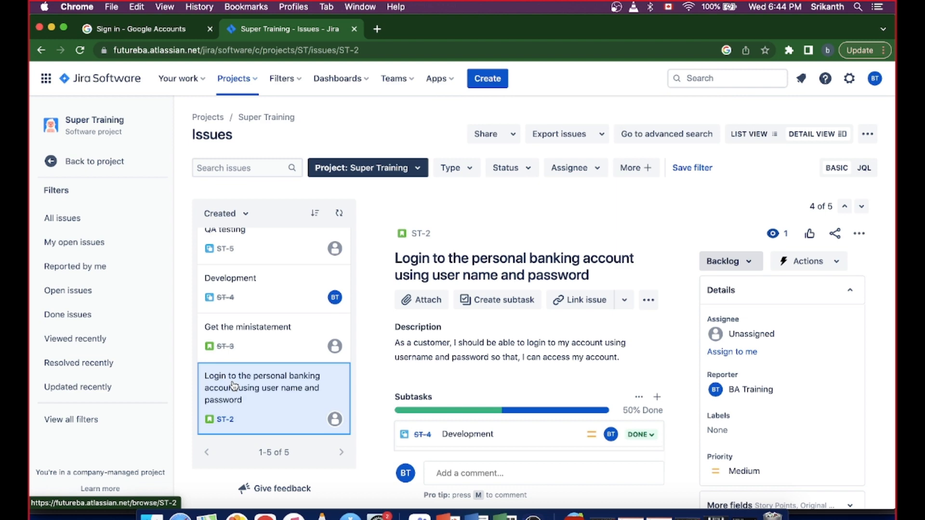
right_click(234, 386)
left_click(291, 389)
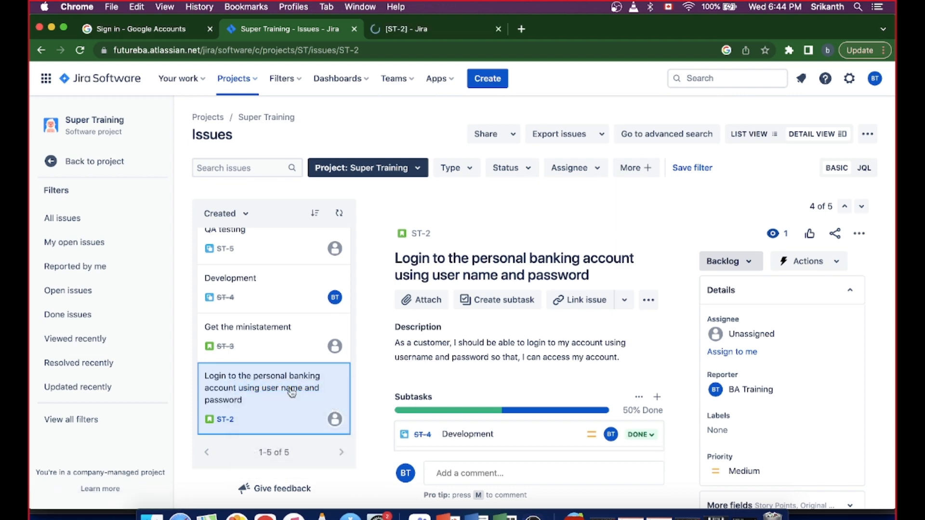
left_click(426, 32)
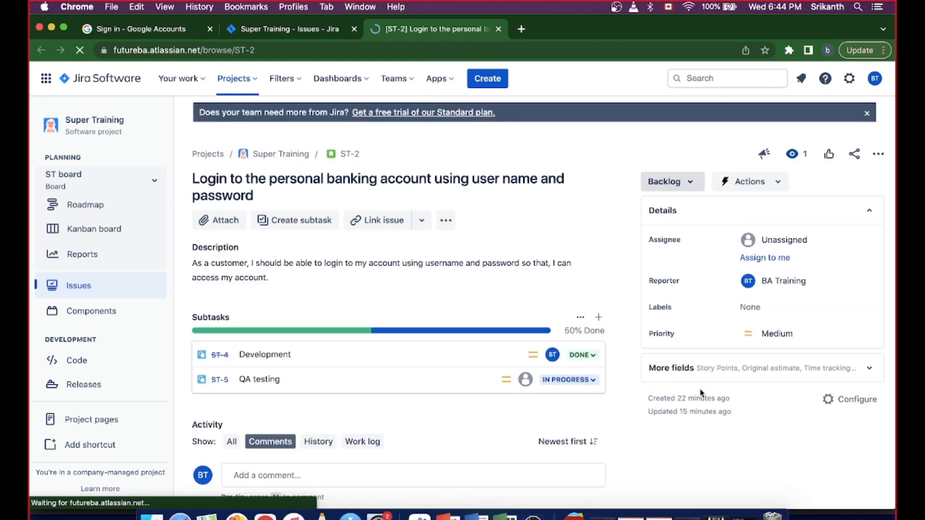
- Review the login story's comments, work log and change history in its activity section
scroll(701, 392, "down", 3)
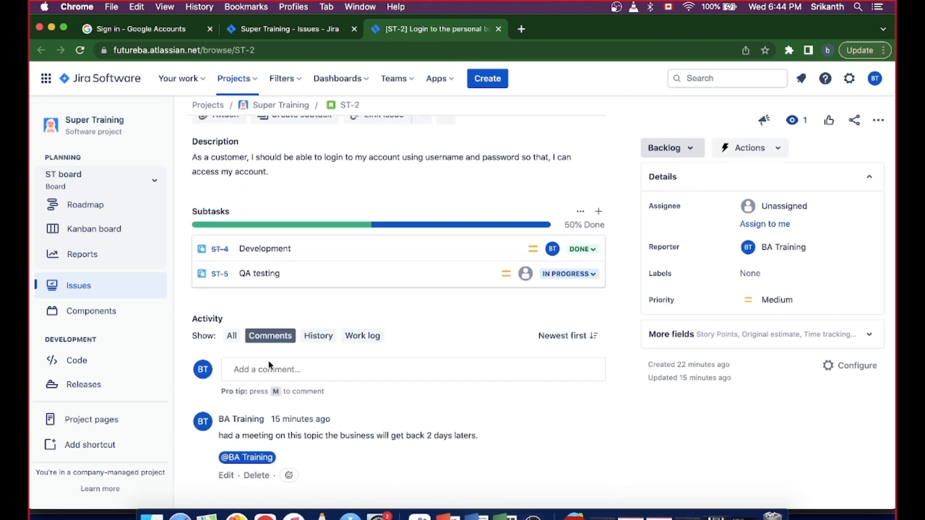
left_click(320, 337)
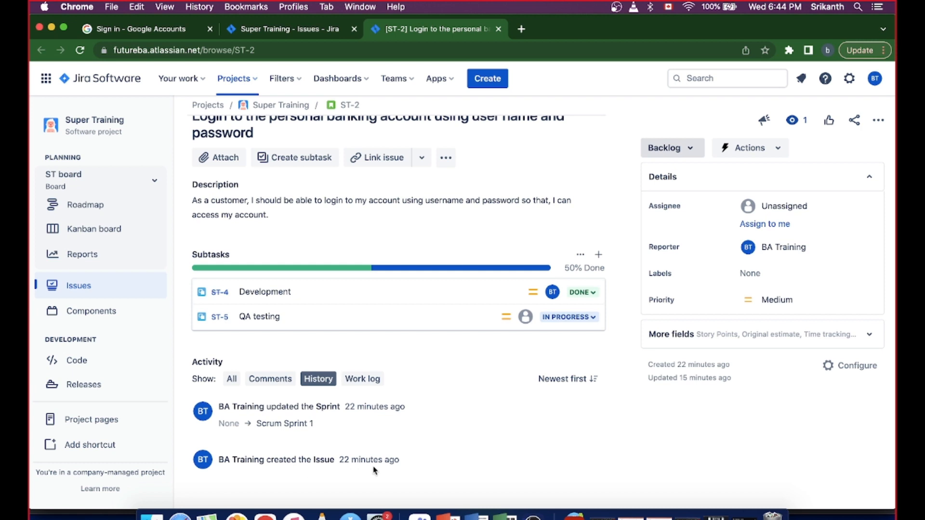
left_click(371, 387)
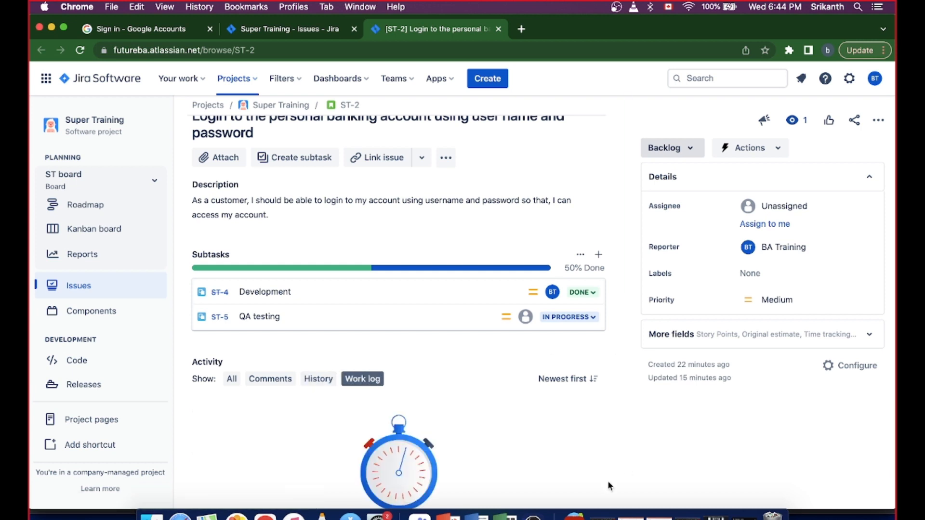
scroll(607, 480, "down", 5)
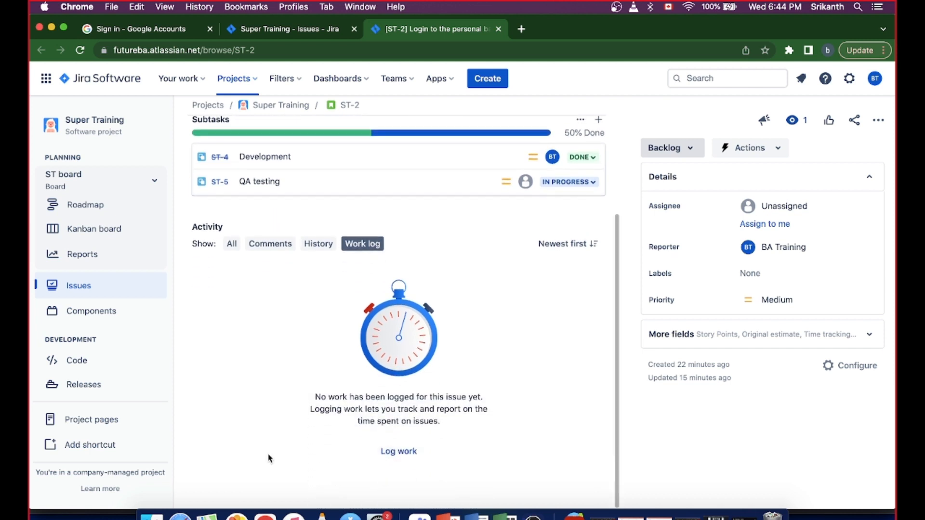
left_click(319, 244)
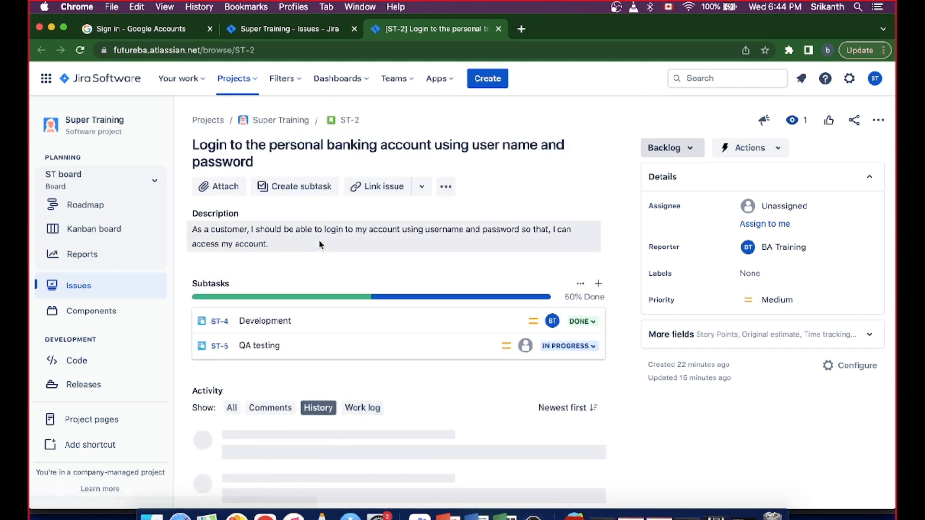
scroll(483, 424, "down", 1)
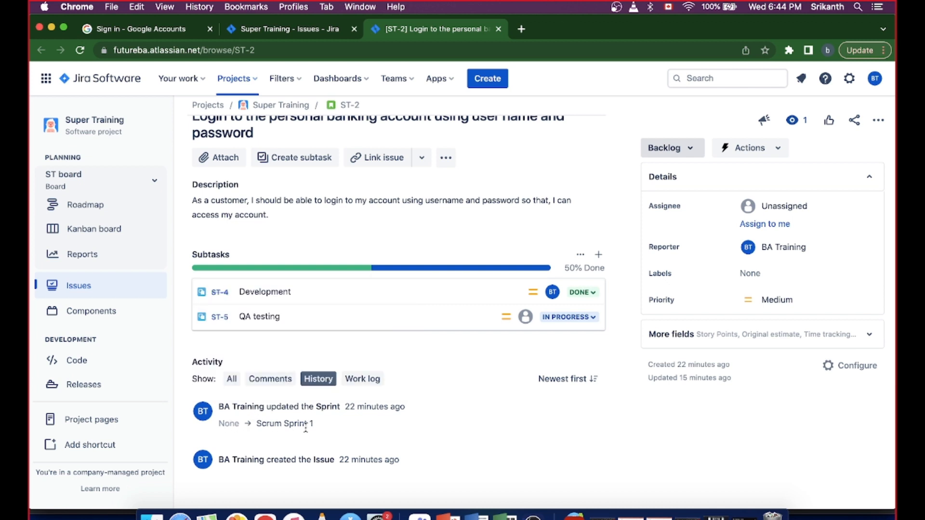
- Add the line "Accepantance criteria" below the existing text of the login story's description and save it
left_click(302, 214)
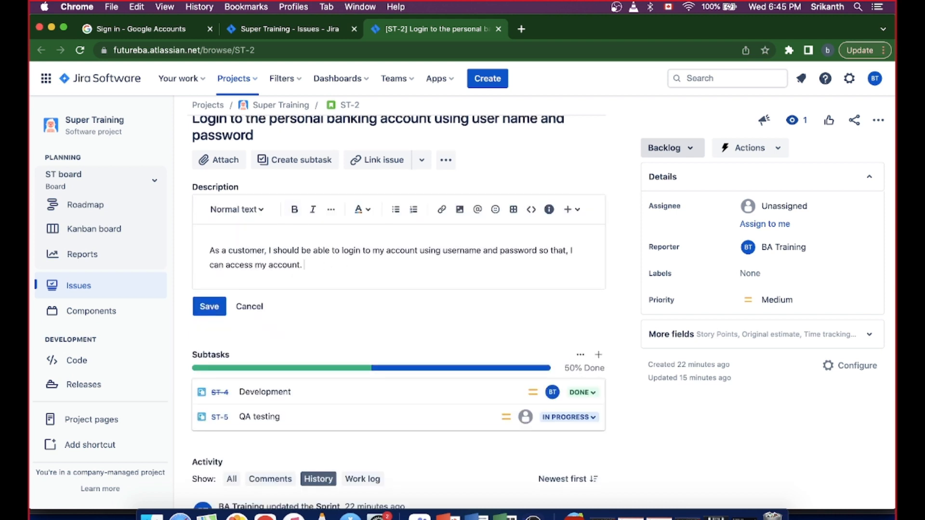
key("Return")
type("Accepant")
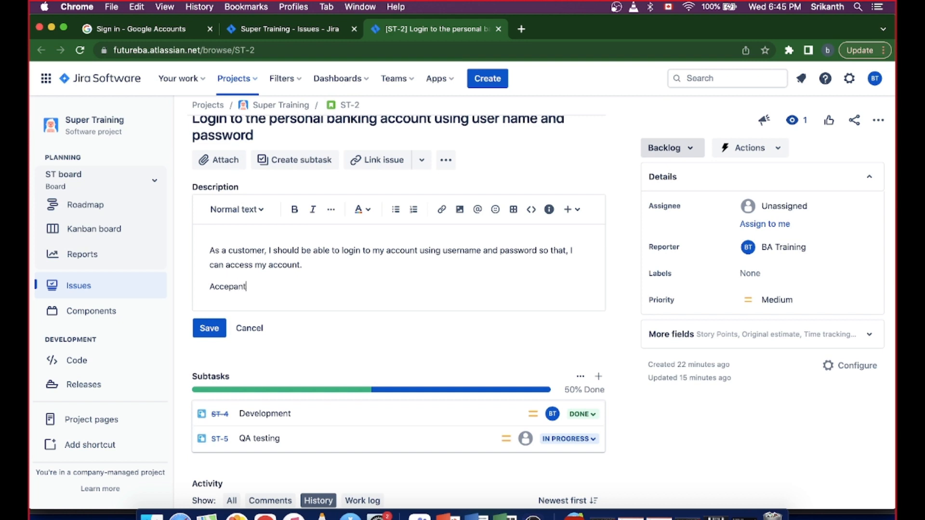
type("ce")
key("BackSpace")
key("BackSpace")
key("BackSpace")
type("tance criteria")
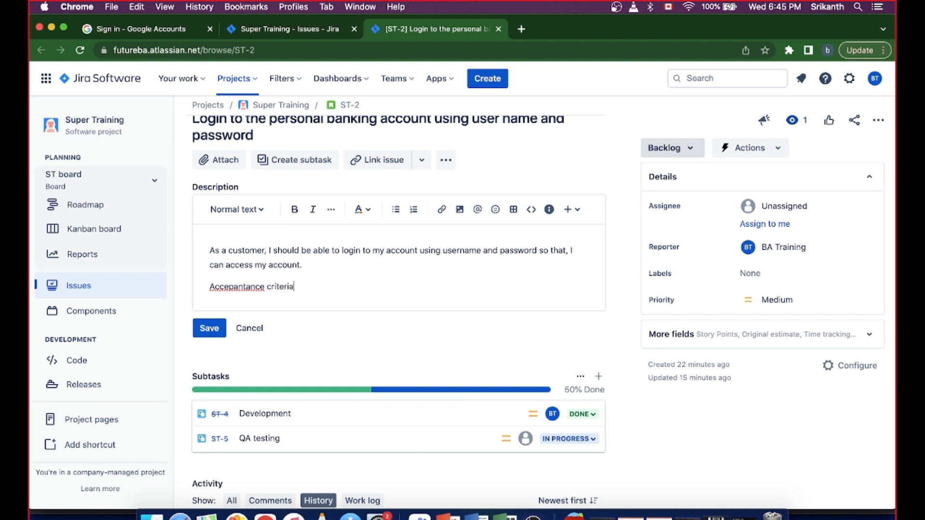
left_click(209, 328)
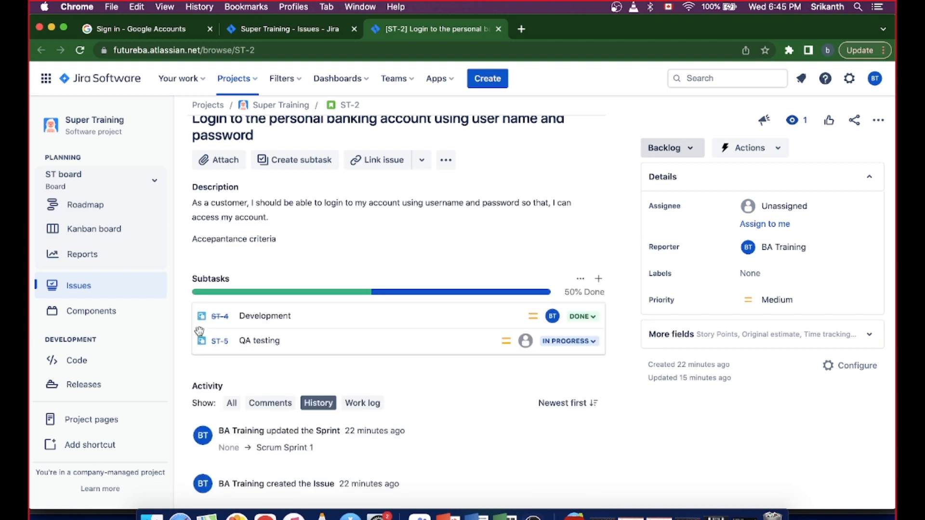
- Check the login story's comments and its history for the description change, and view the available project options
left_click(264, 404)
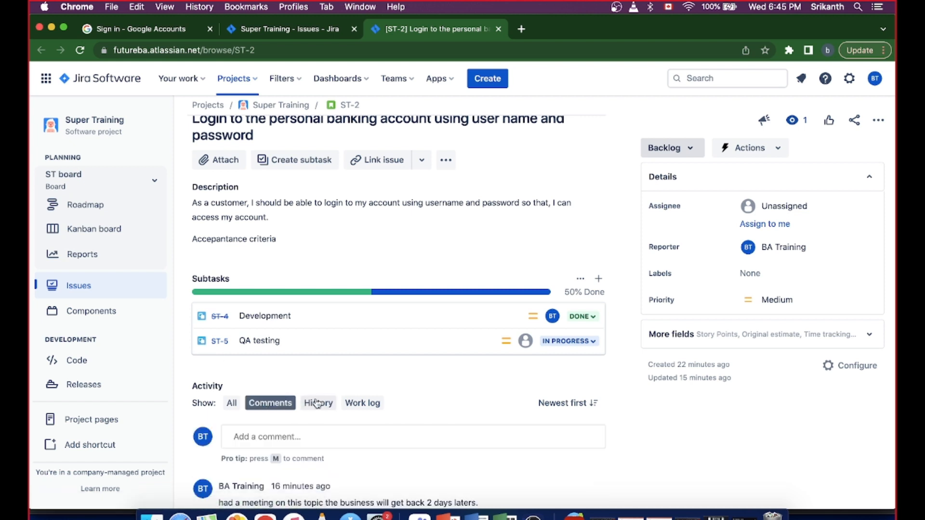
left_click(316, 404)
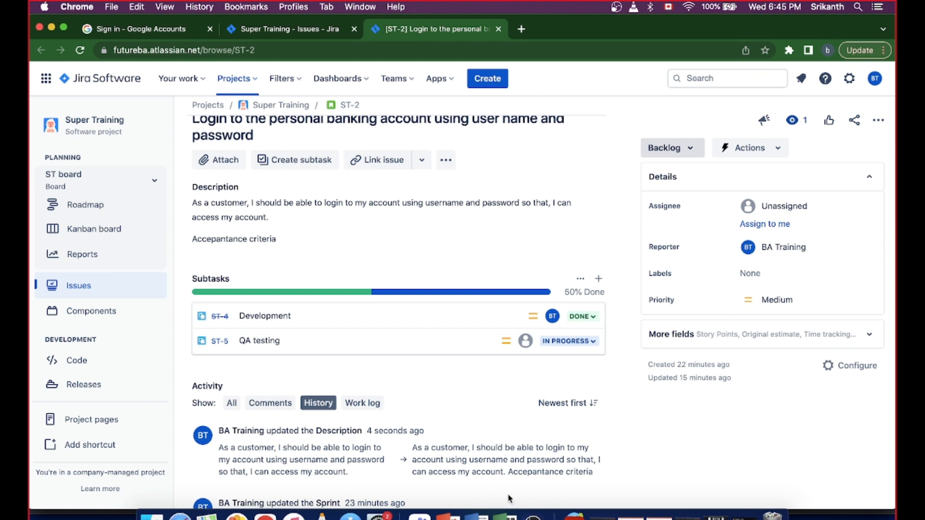
scroll(508, 499, "down", 3)
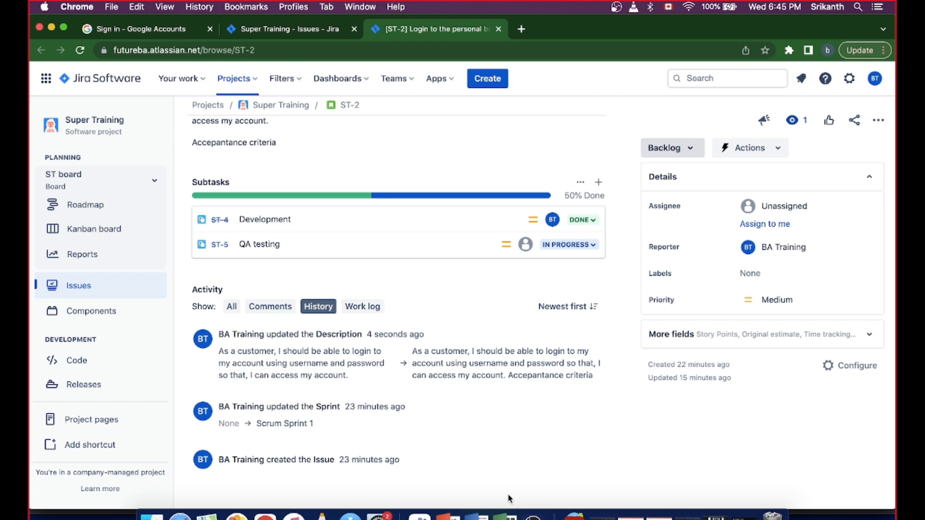
scroll(508, 498, "up", 5)
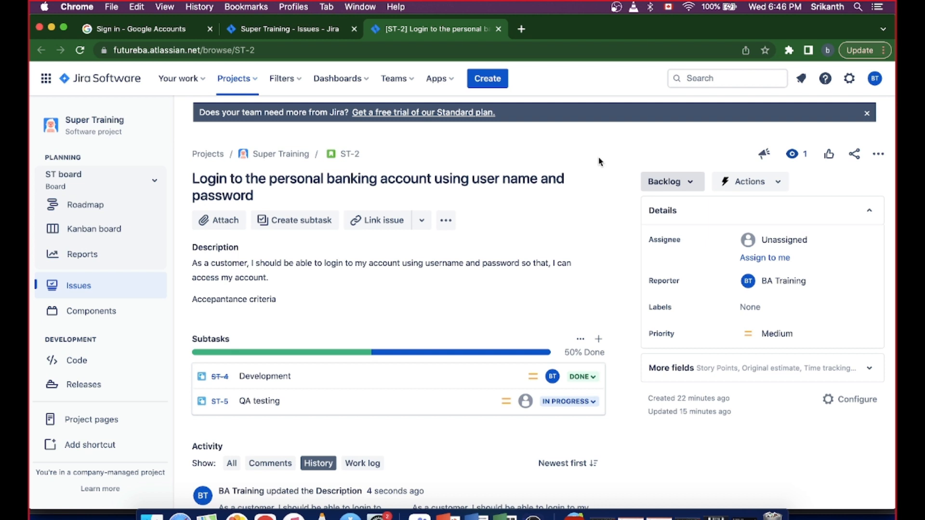
left_click(257, 80)
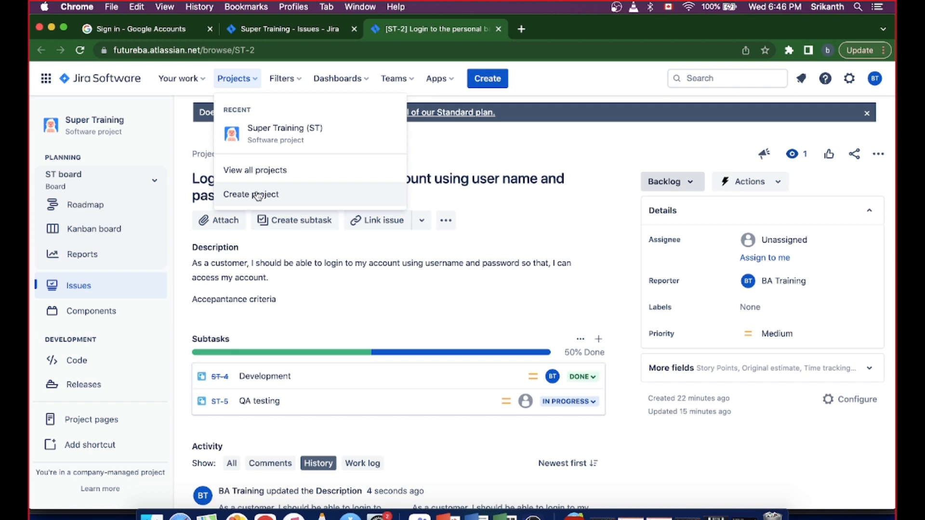
left_click(476, 149)
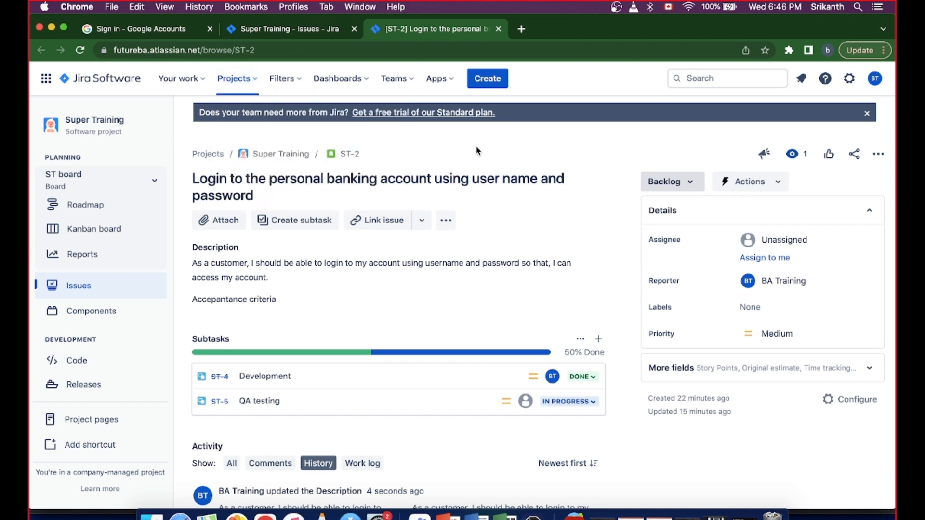